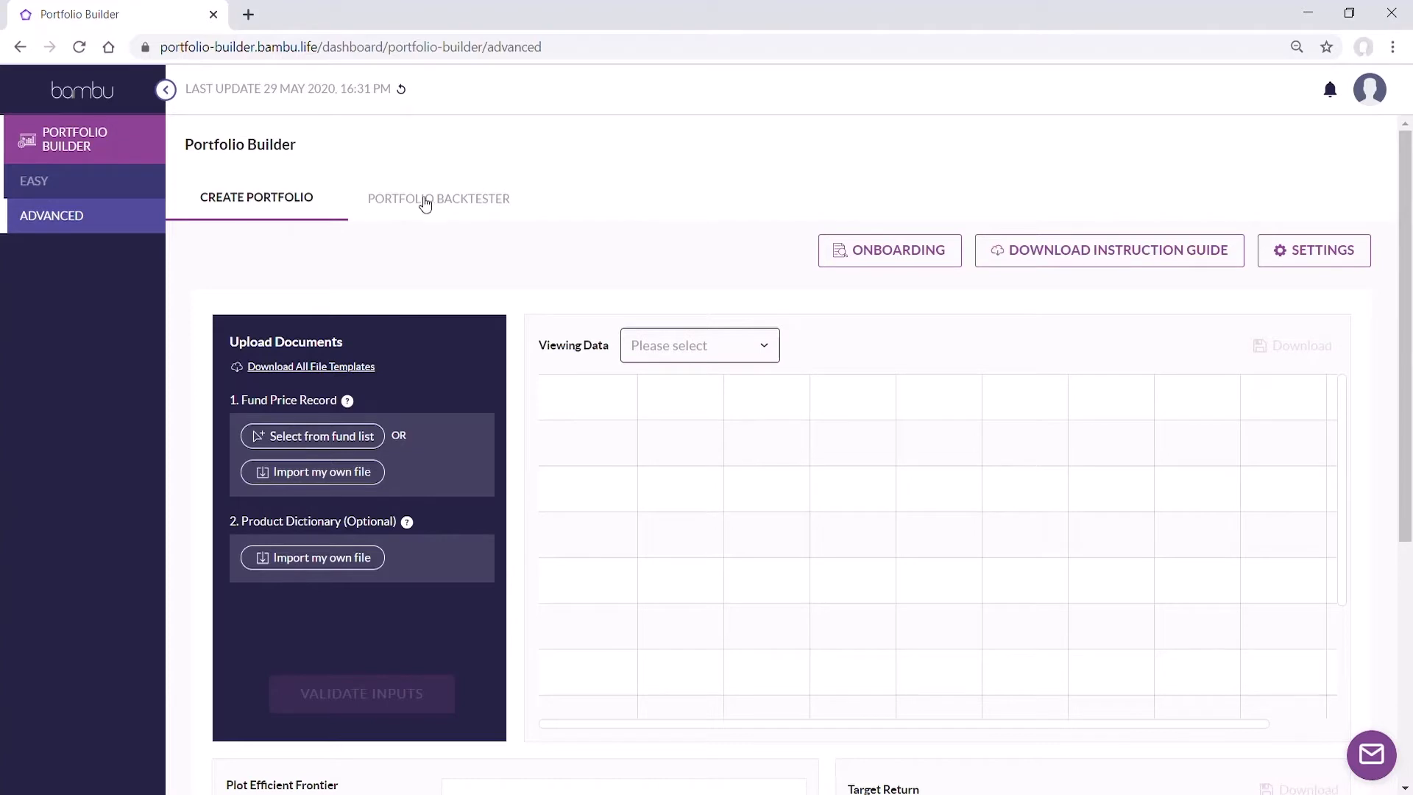
Open the fund list for the fund price record and browse the available funds.
click(522, 199)
click(366, 438)
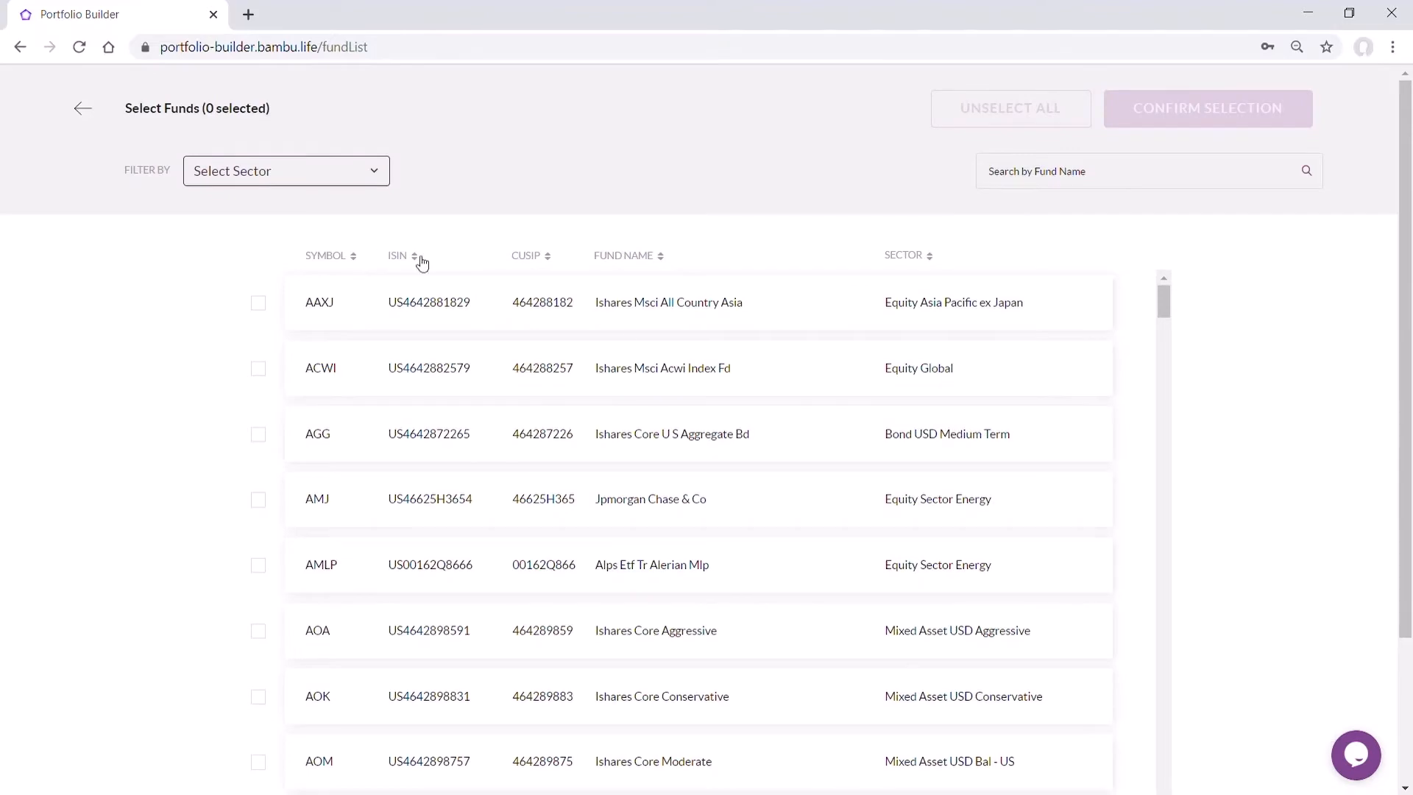
scroll(778, 464, down, 8)
scroll(778, 463, down, 17)
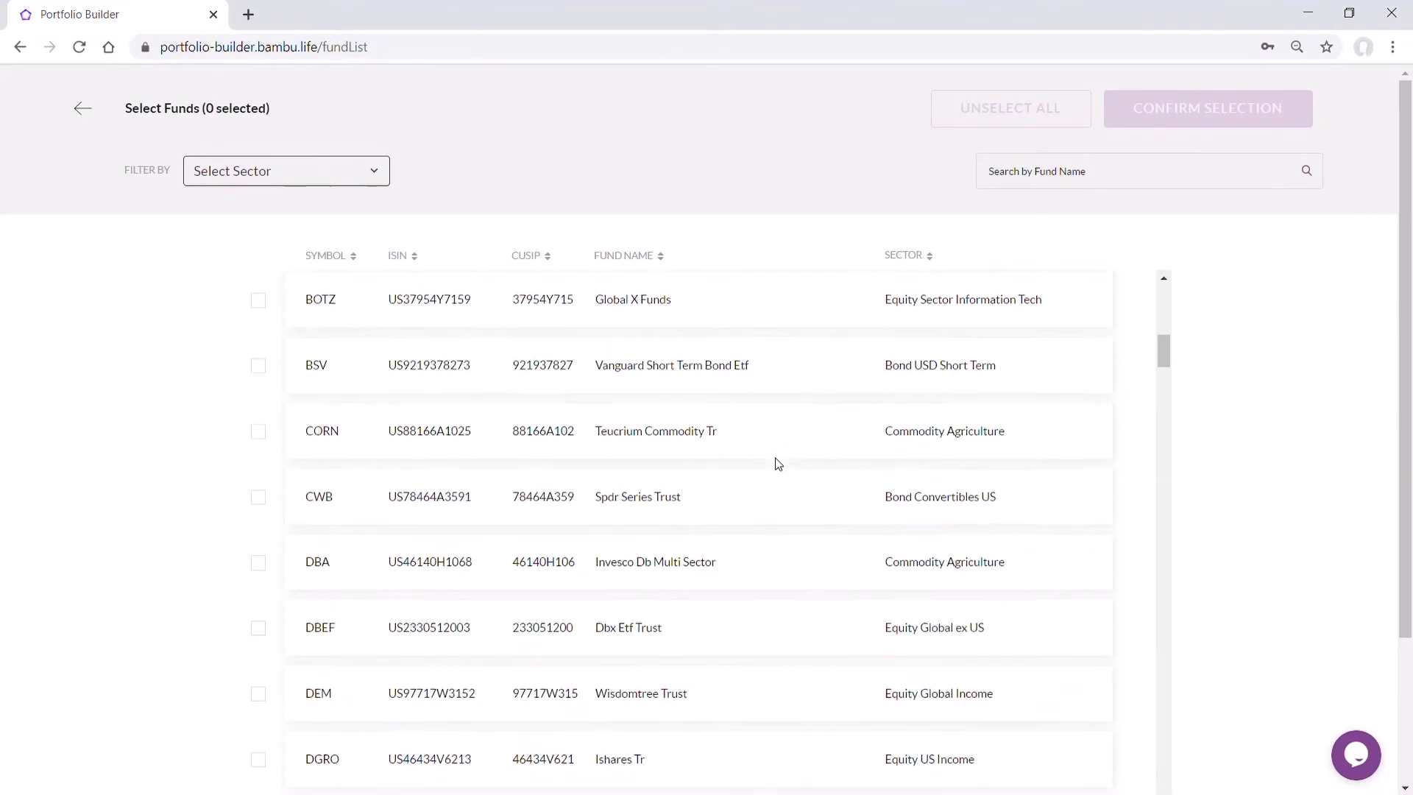
scroll(778, 463, up, 3)
scroll(778, 463, up, 20)
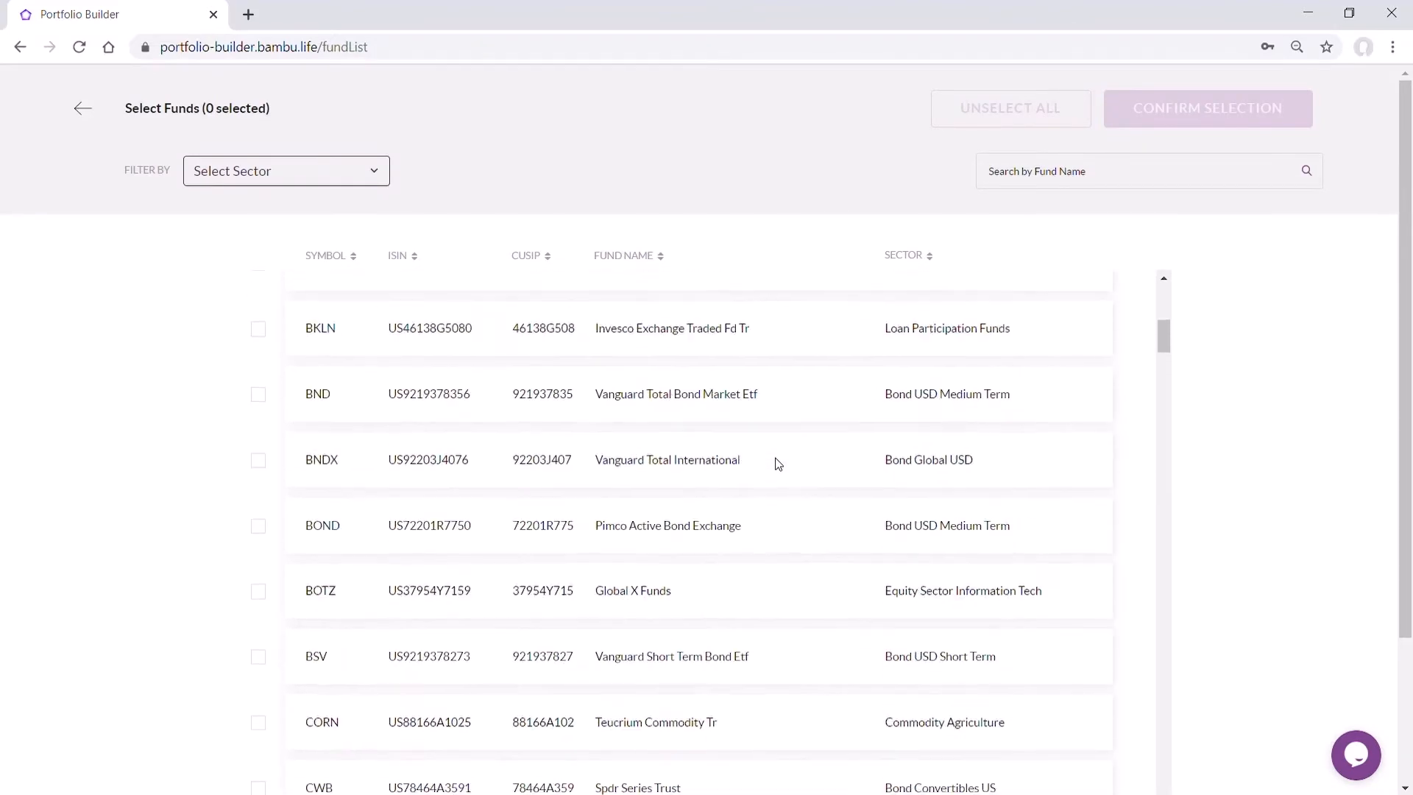
Sort the fund list by symbol and by fund name in descending order.
click(354, 256)
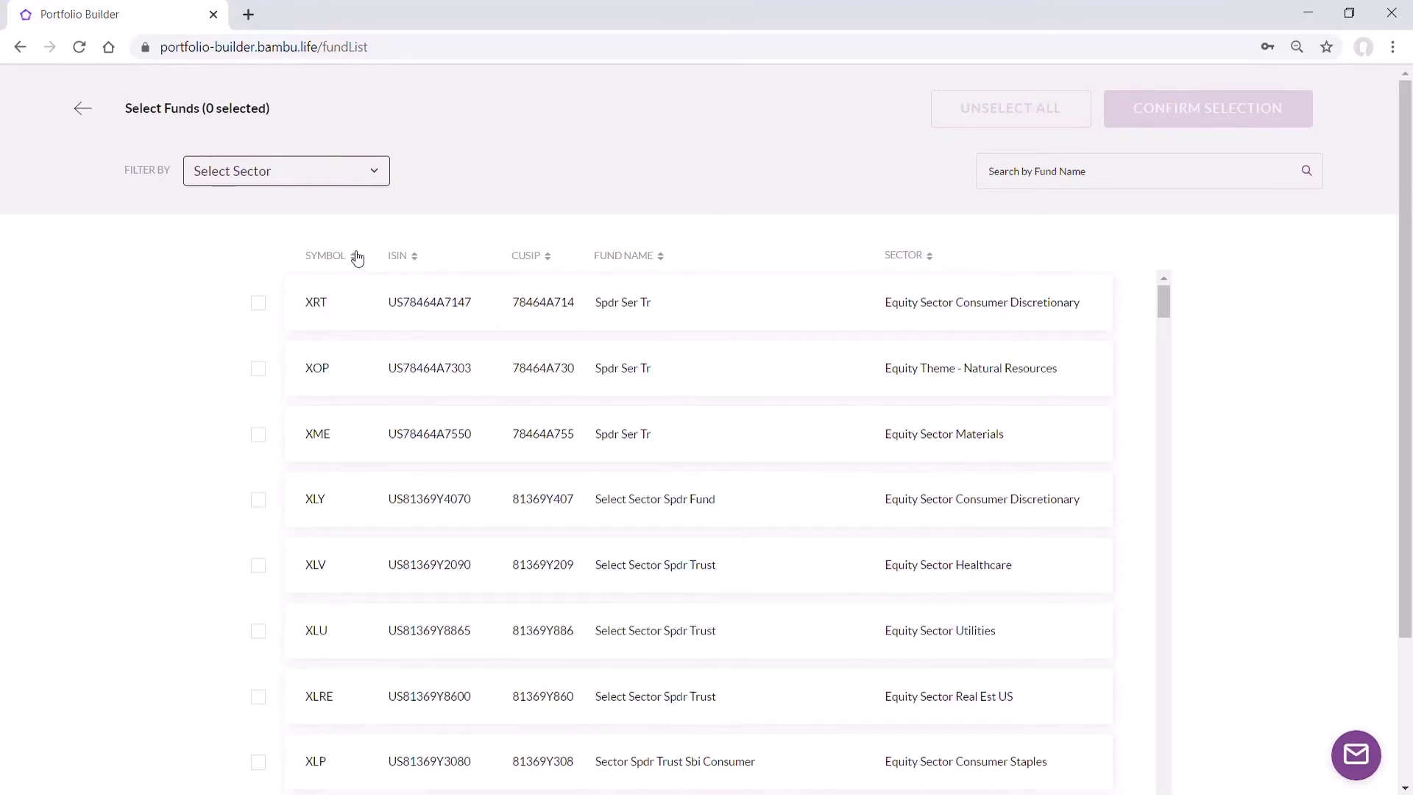
click(621, 256)
click(622, 256)
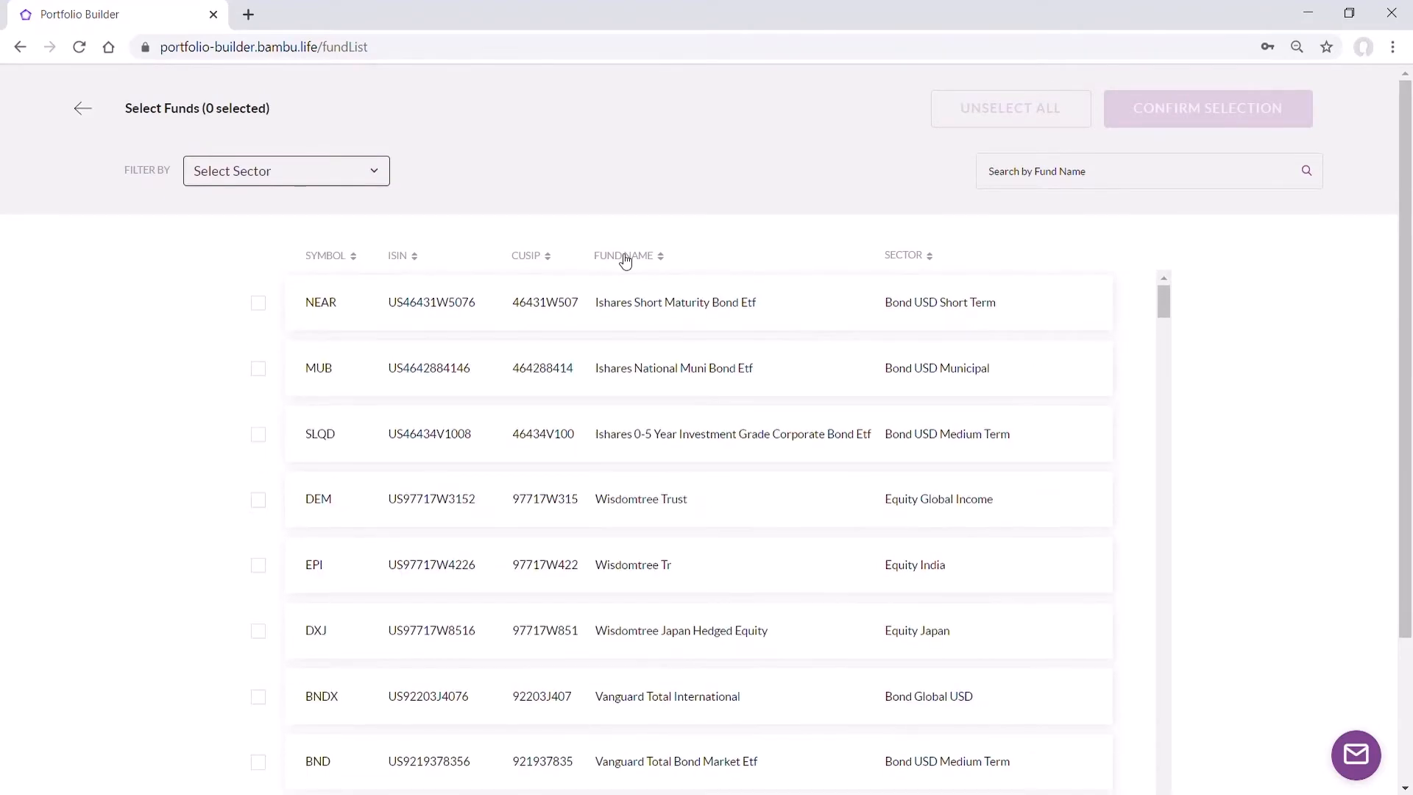
Filter the fund list by the sectors Equity Asia Pacific ex Japan and Mixed Asset USD Conservative.
click(353, 174)
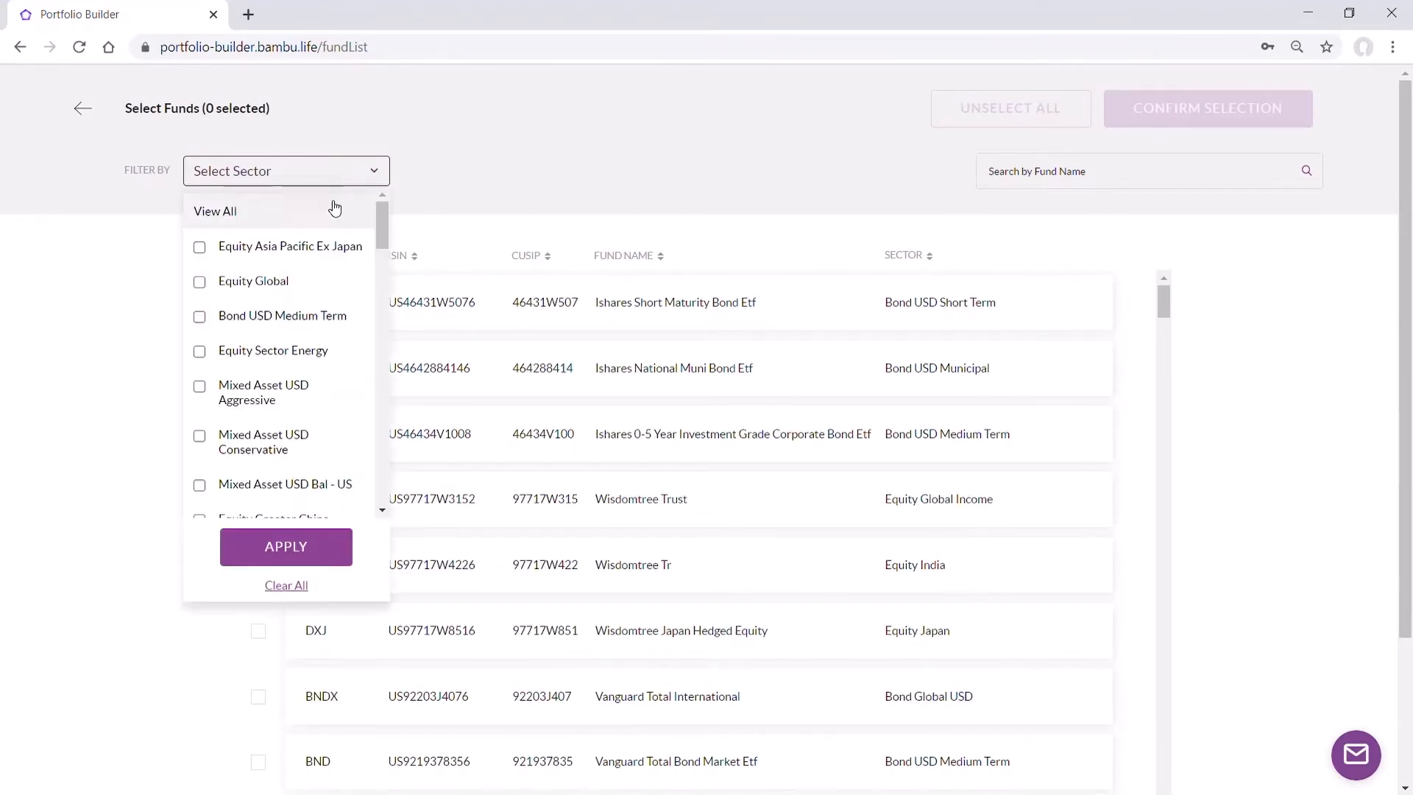
click(309, 246)
click(287, 441)
click(283, 545)
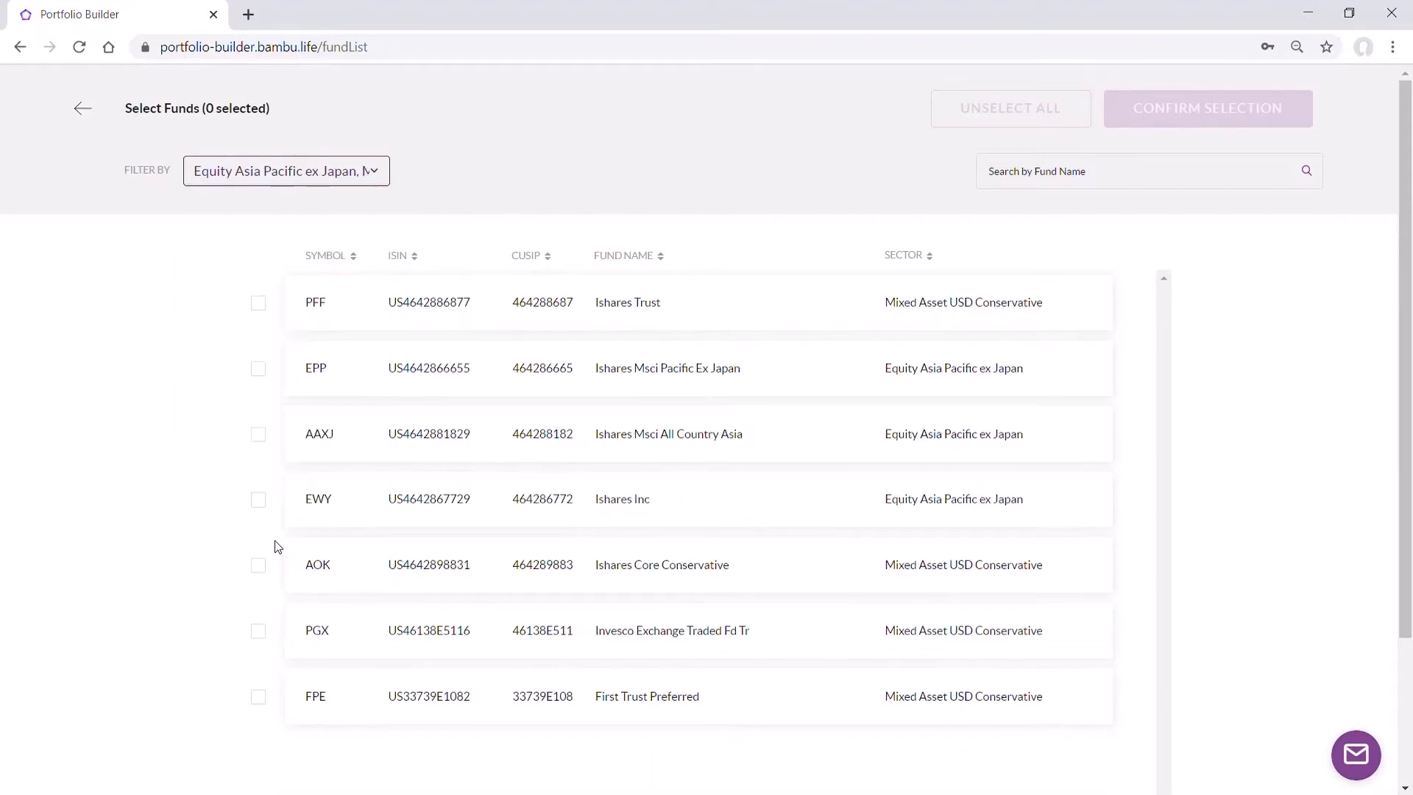
Search the filtered funds by the name "a" and return to the full fund list.
click(1071, 178)
text(a)
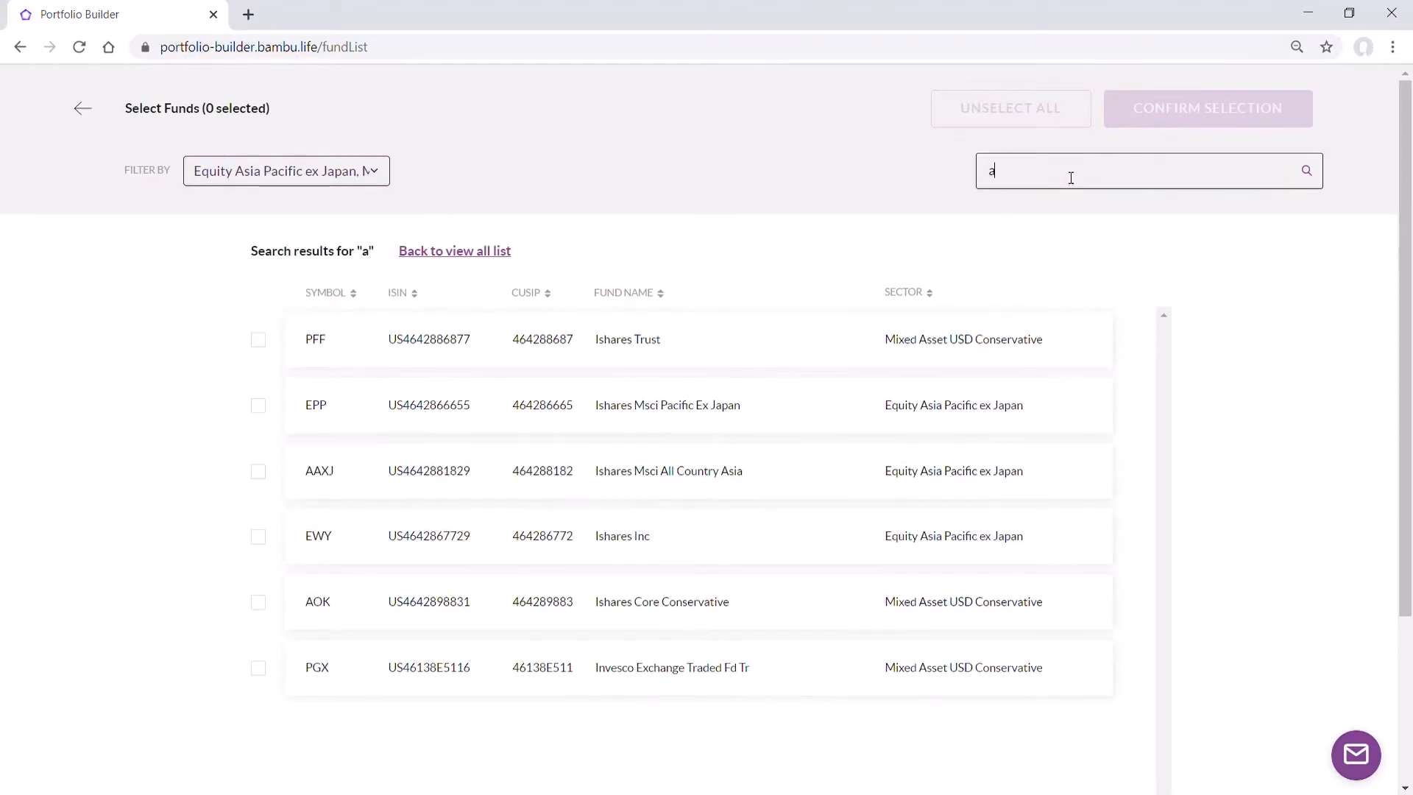
click(487, 251)
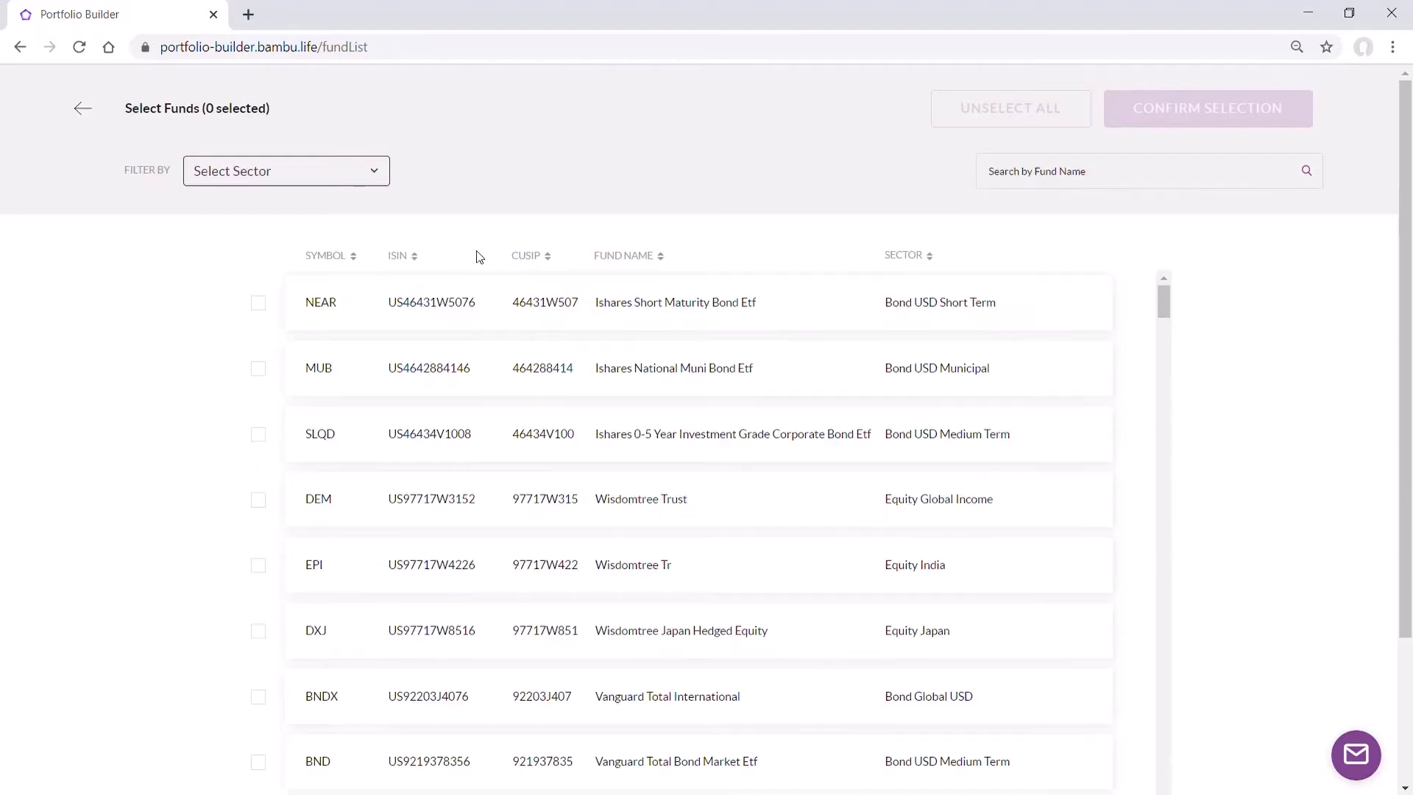
Select 20 funds, including AAXJ, AGG, AMJ and AOA, and confirm the selection.
click(258, 302)
click(259, 435)
click(259, 501)
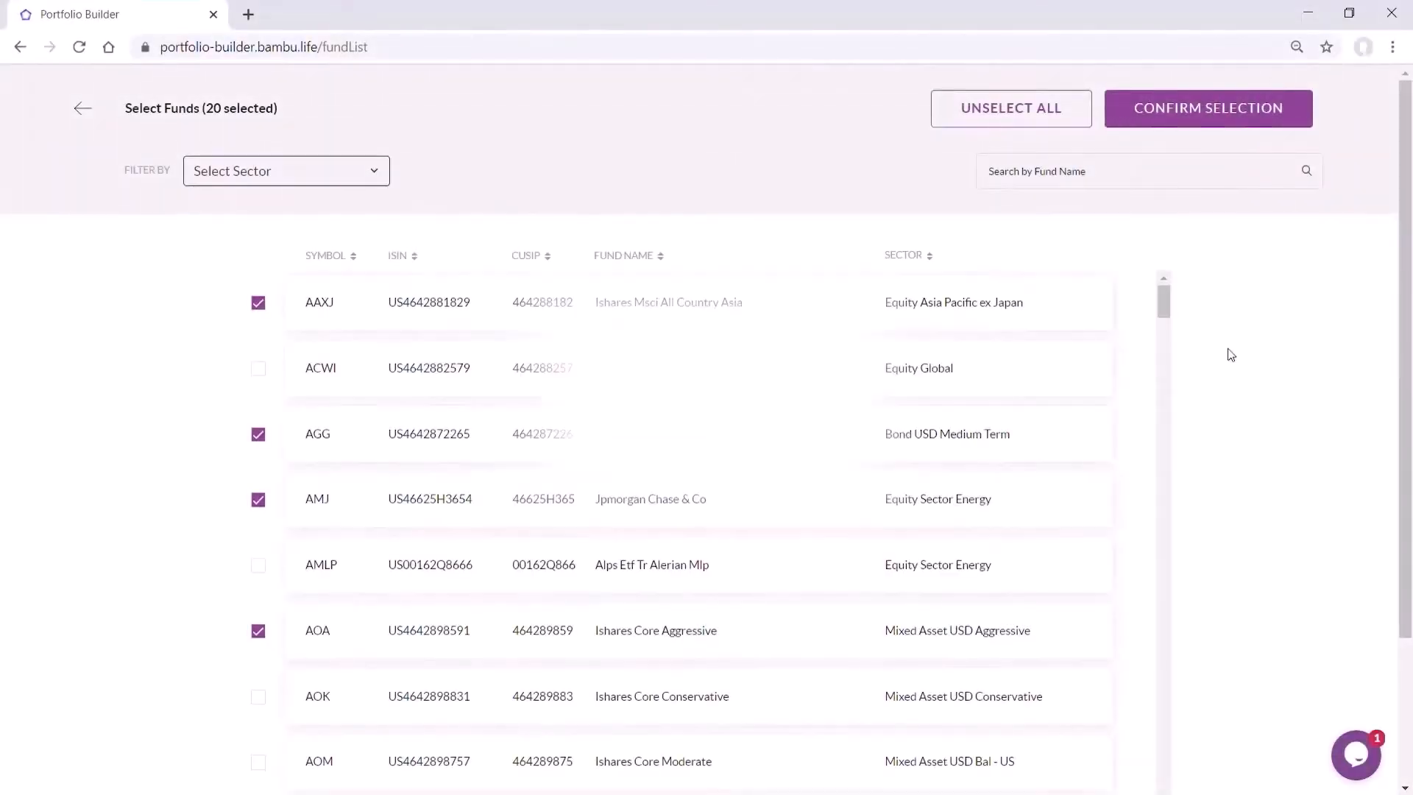
click(1236, 110)
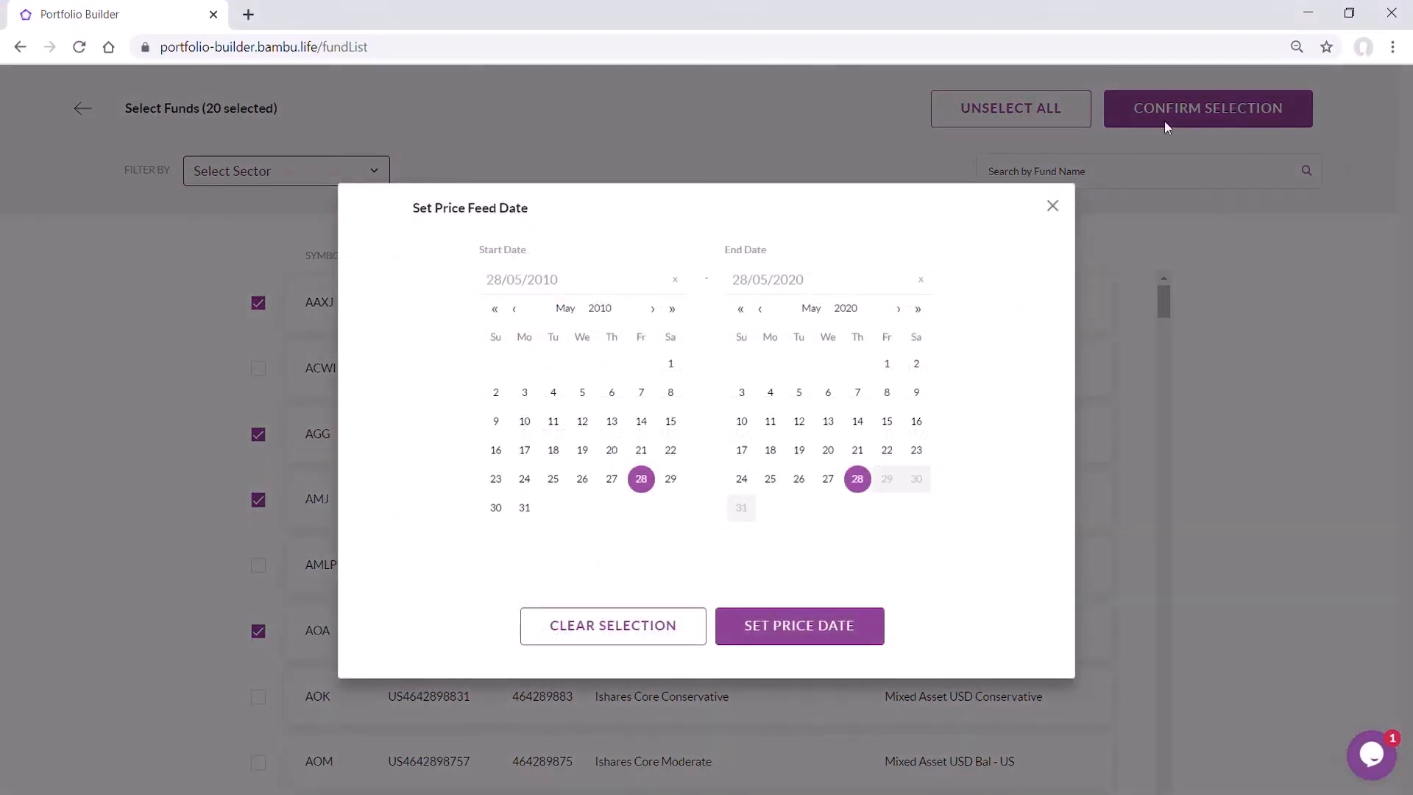
Set the start date of the price feed to 01/01/2010.
click(514, 310)
click(514, 309)
click(515, 309)
click(515, 309)
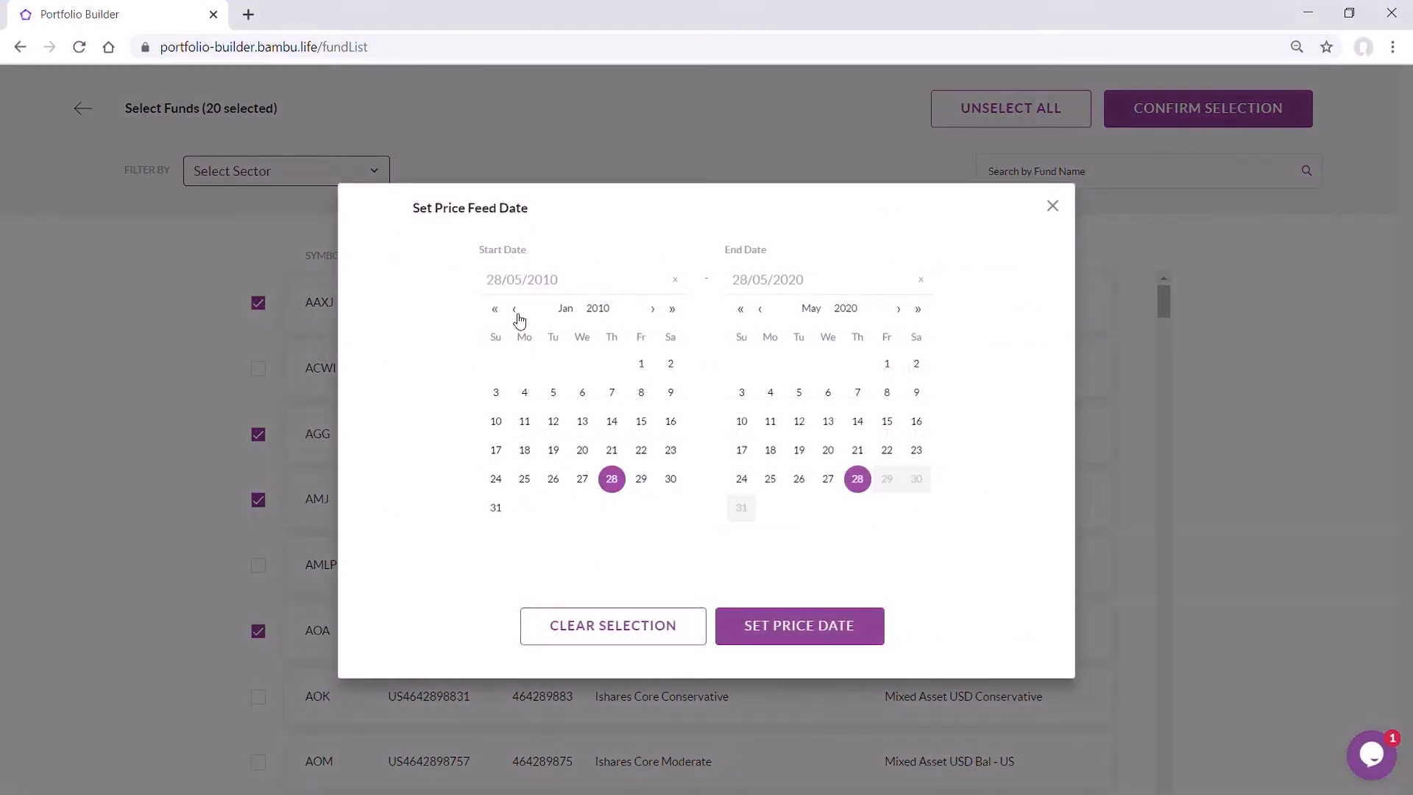
click(640, 361)
Set the end date of the price feed to 01/01/2020 and submit the date range.
click(766, 308)
click(766, 307)
click(764, 307)
click(765, 307)
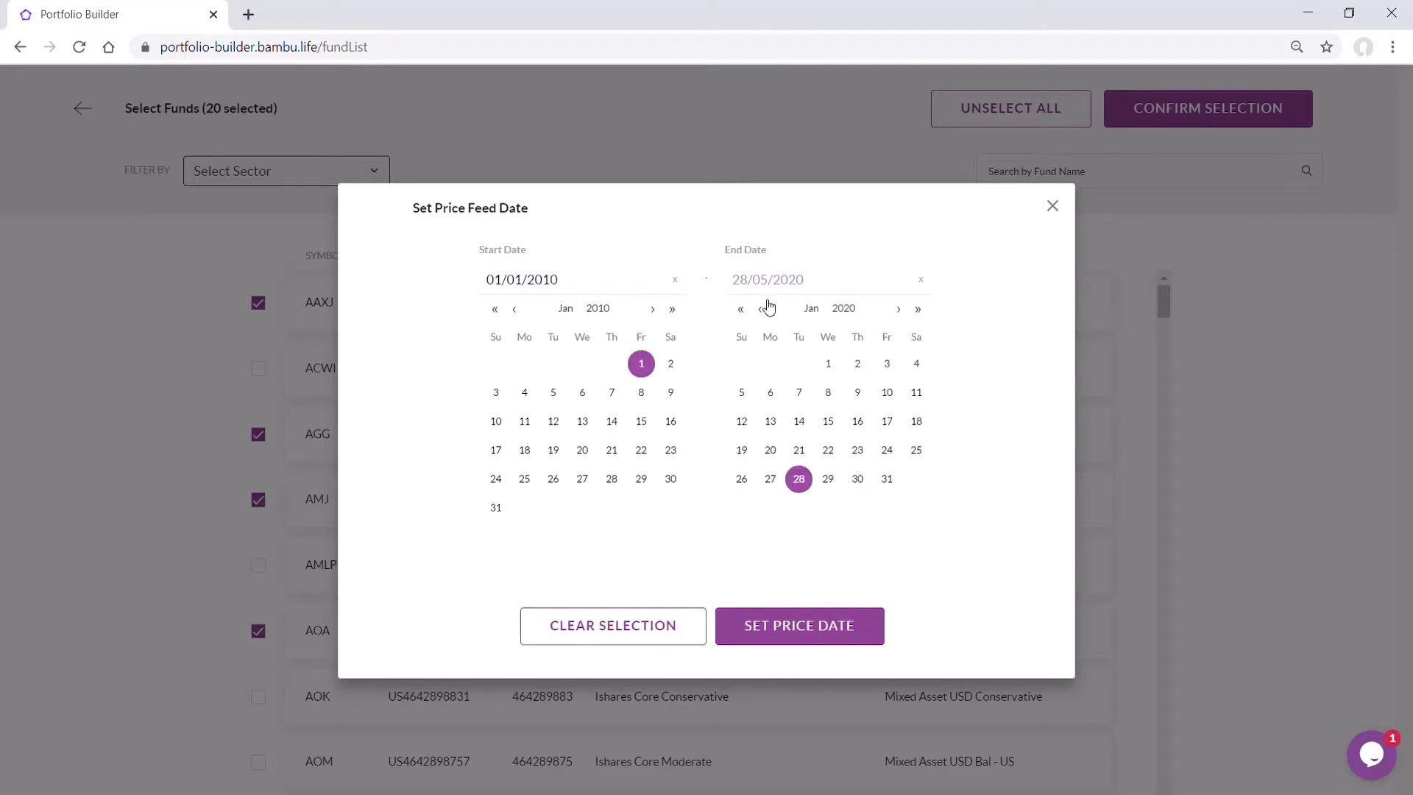
click(829, 363)
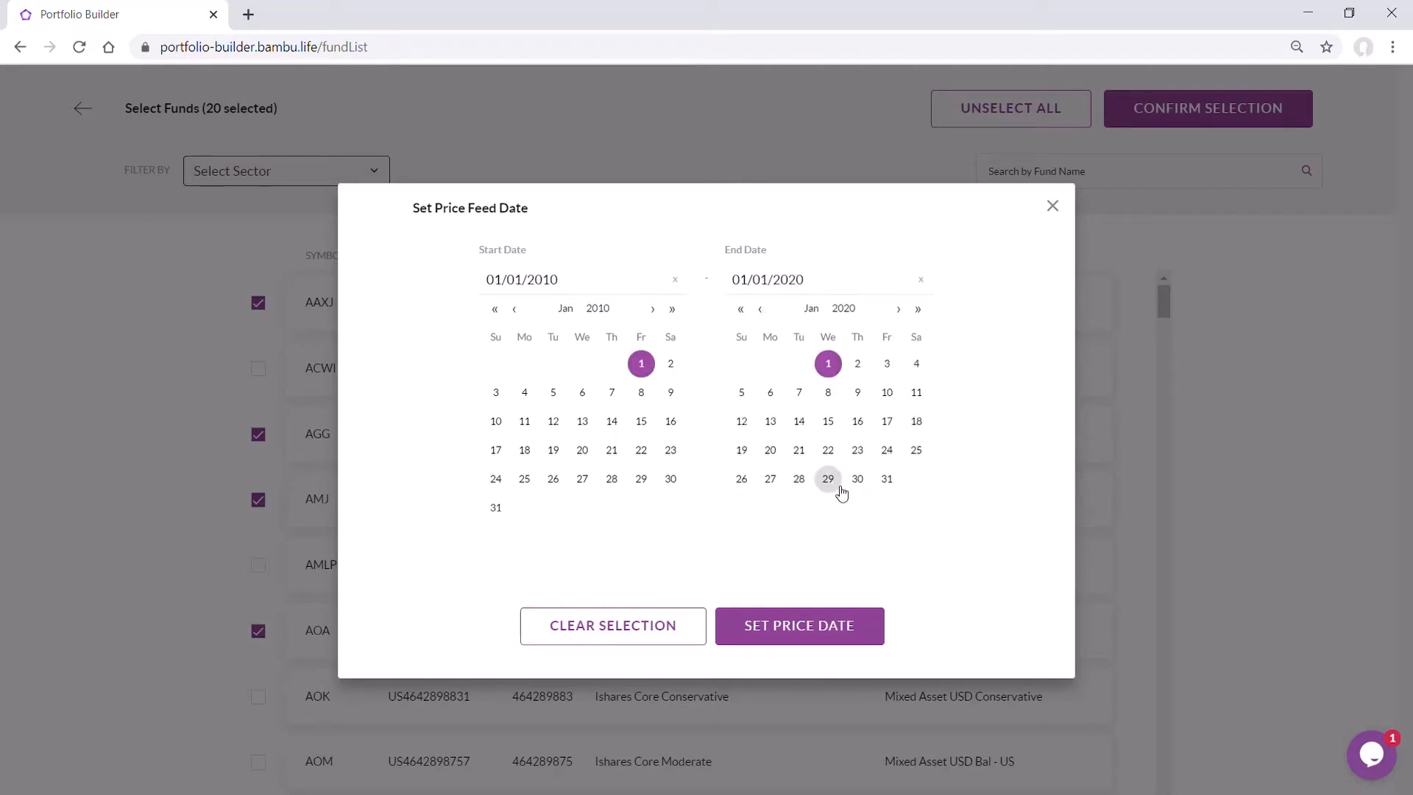
click(869, 627)
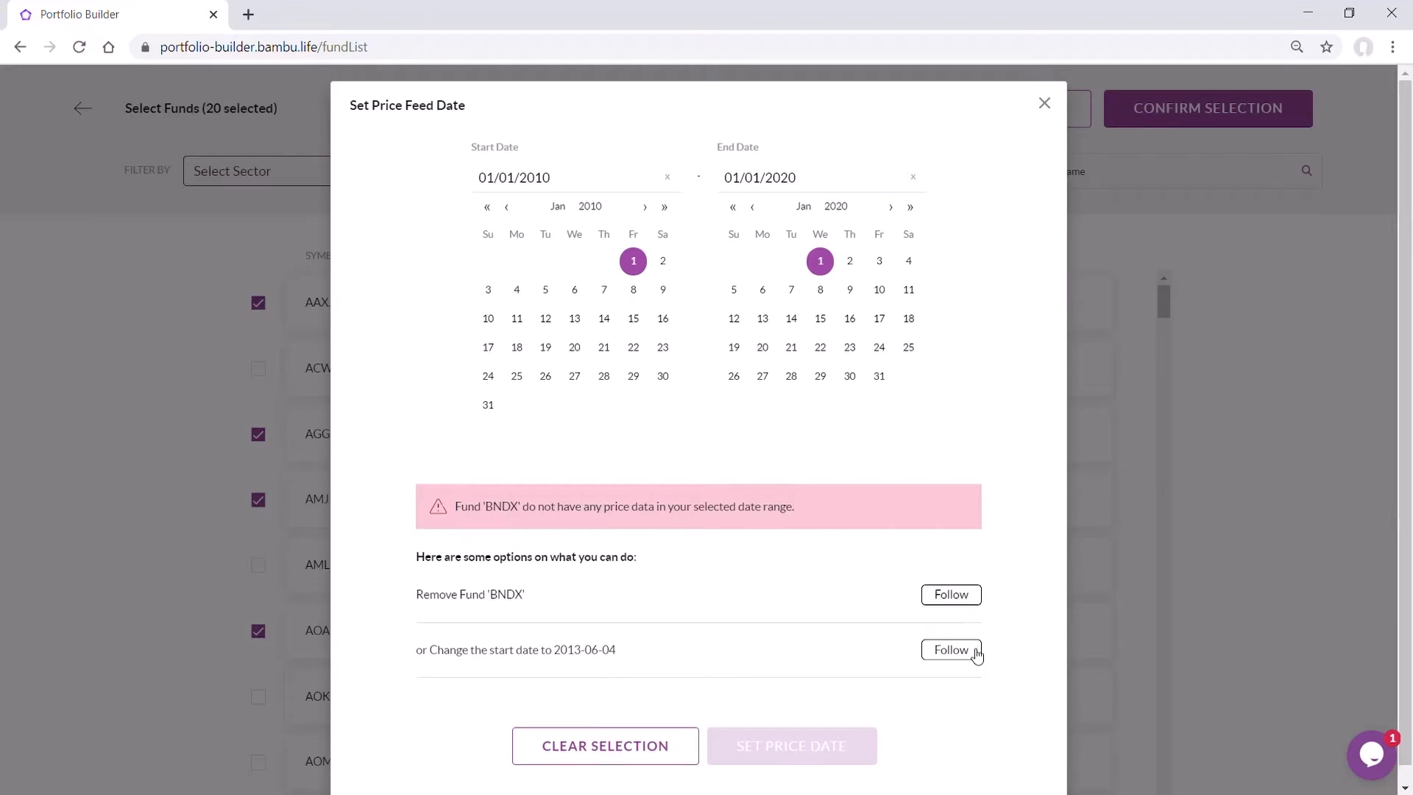
Follow the suggestion to change the start date to 2013-06-04 and validate the fund inputs.
click(951, 650)
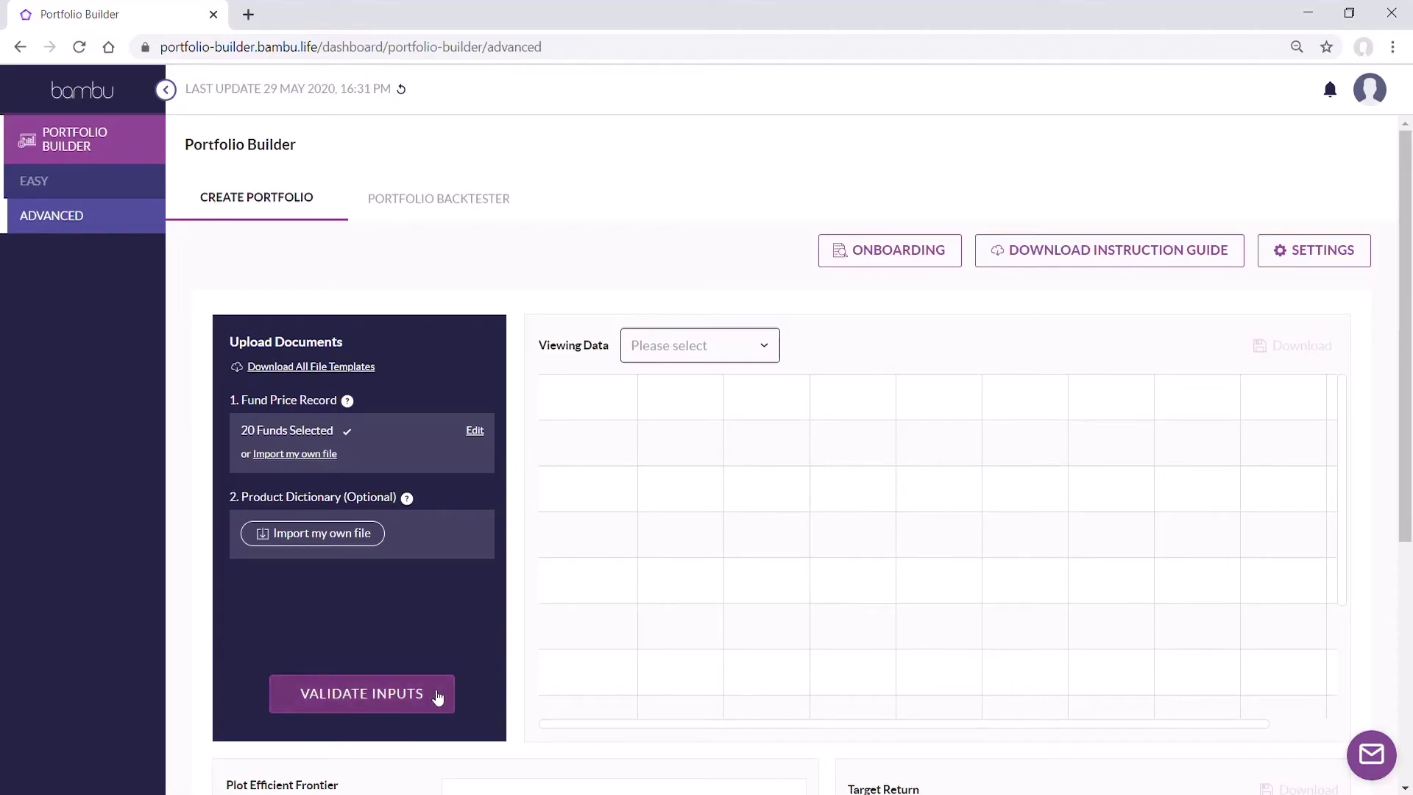
click(438, 696)
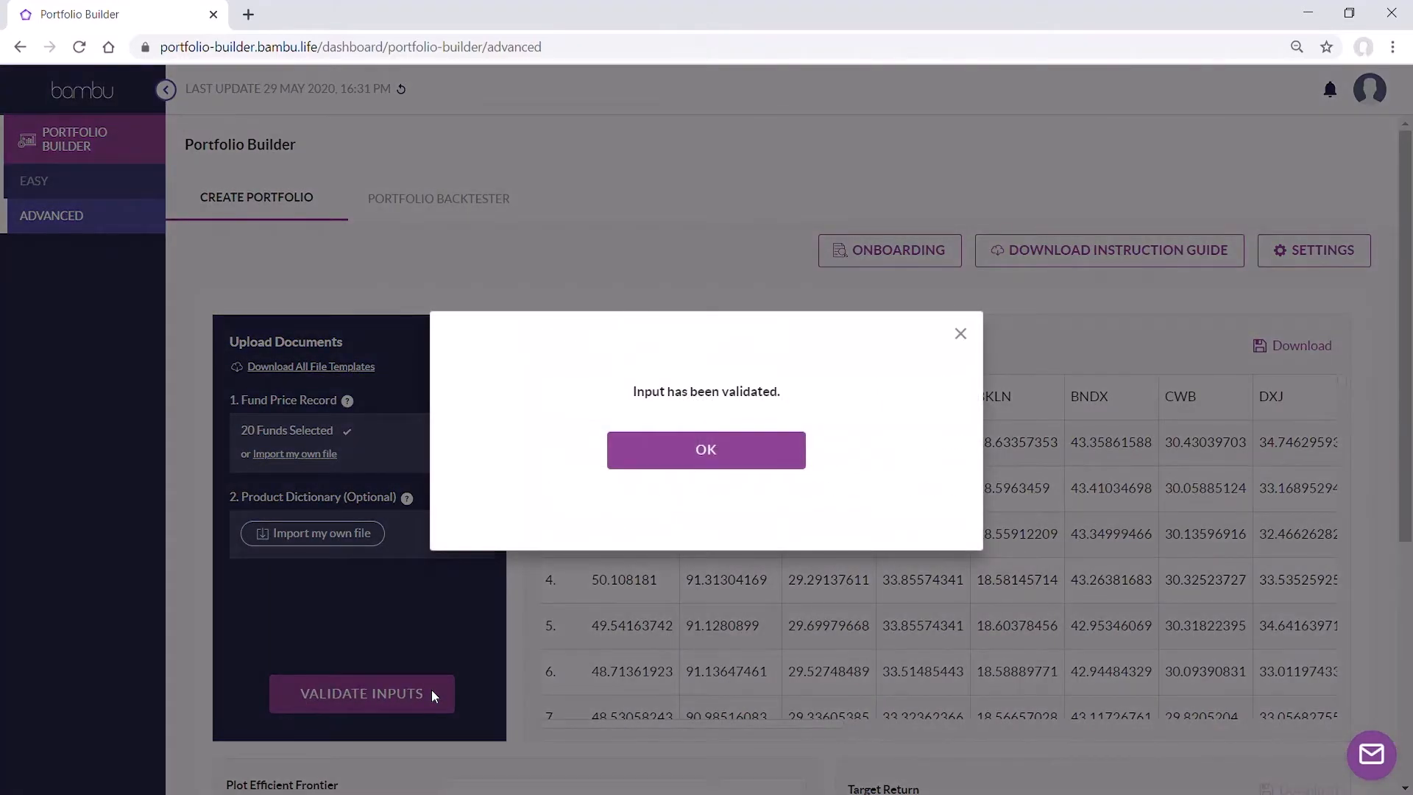
click(755, 461)
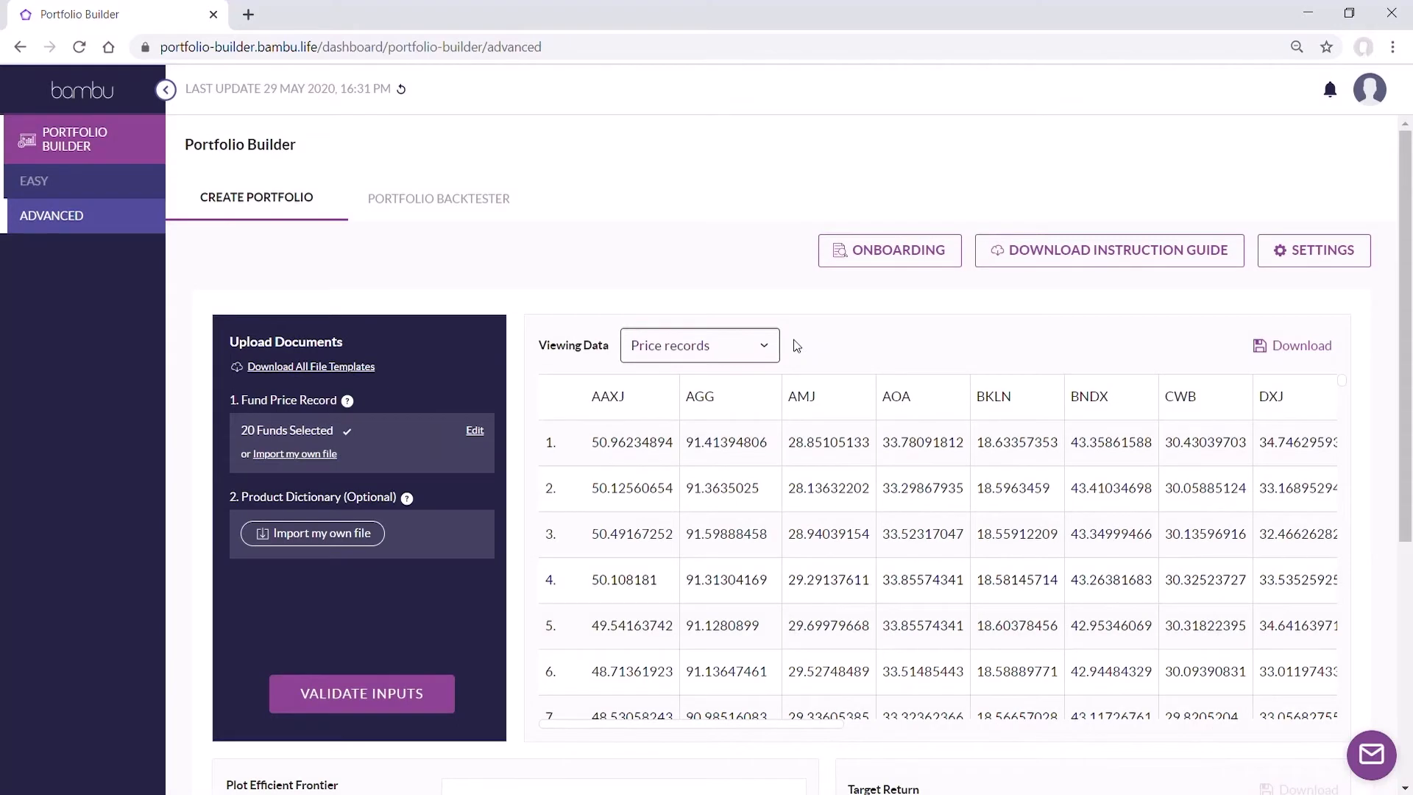
Switch the viewed data to the Correlation Matrix and download it, dismissing the browser's download notice.
click(766, 351)
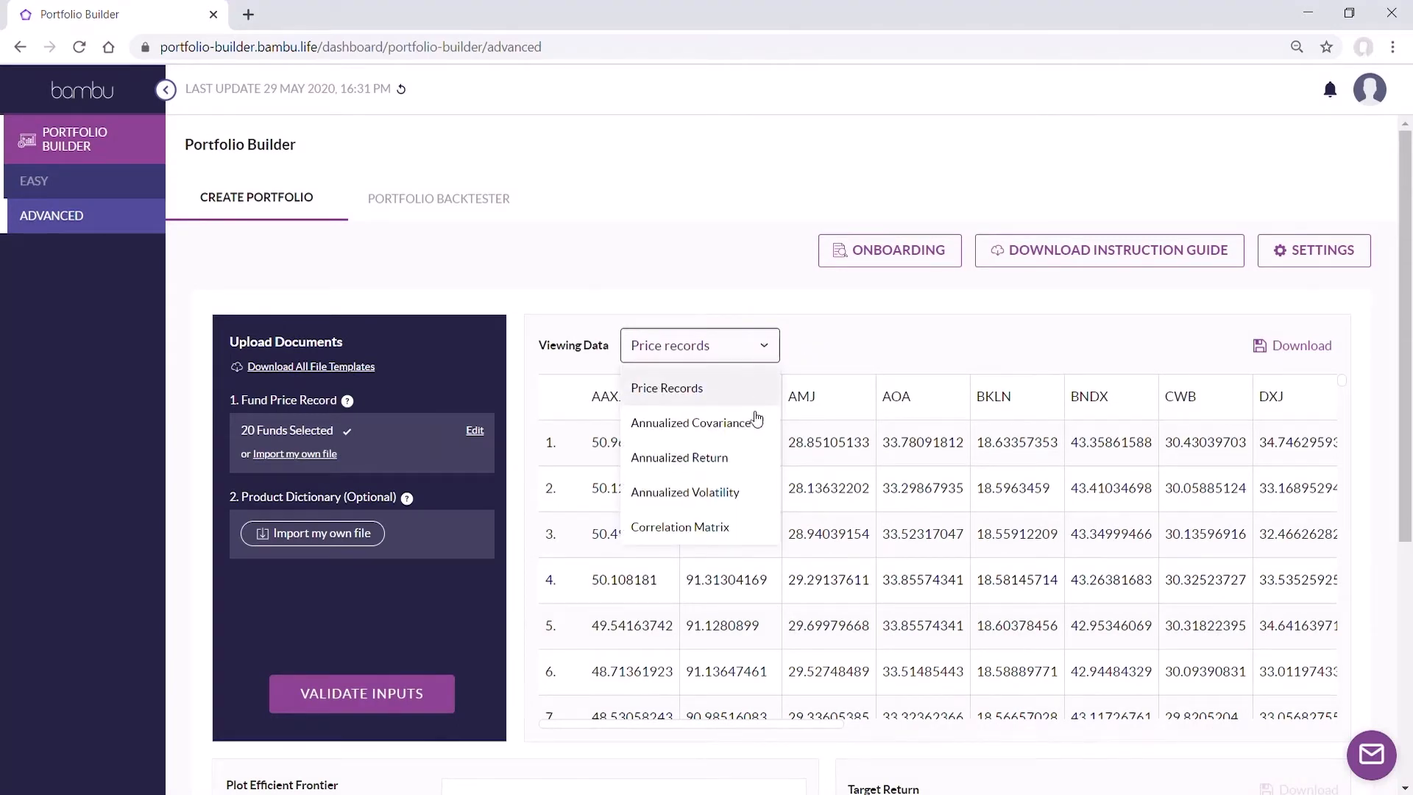
click(743, 528)
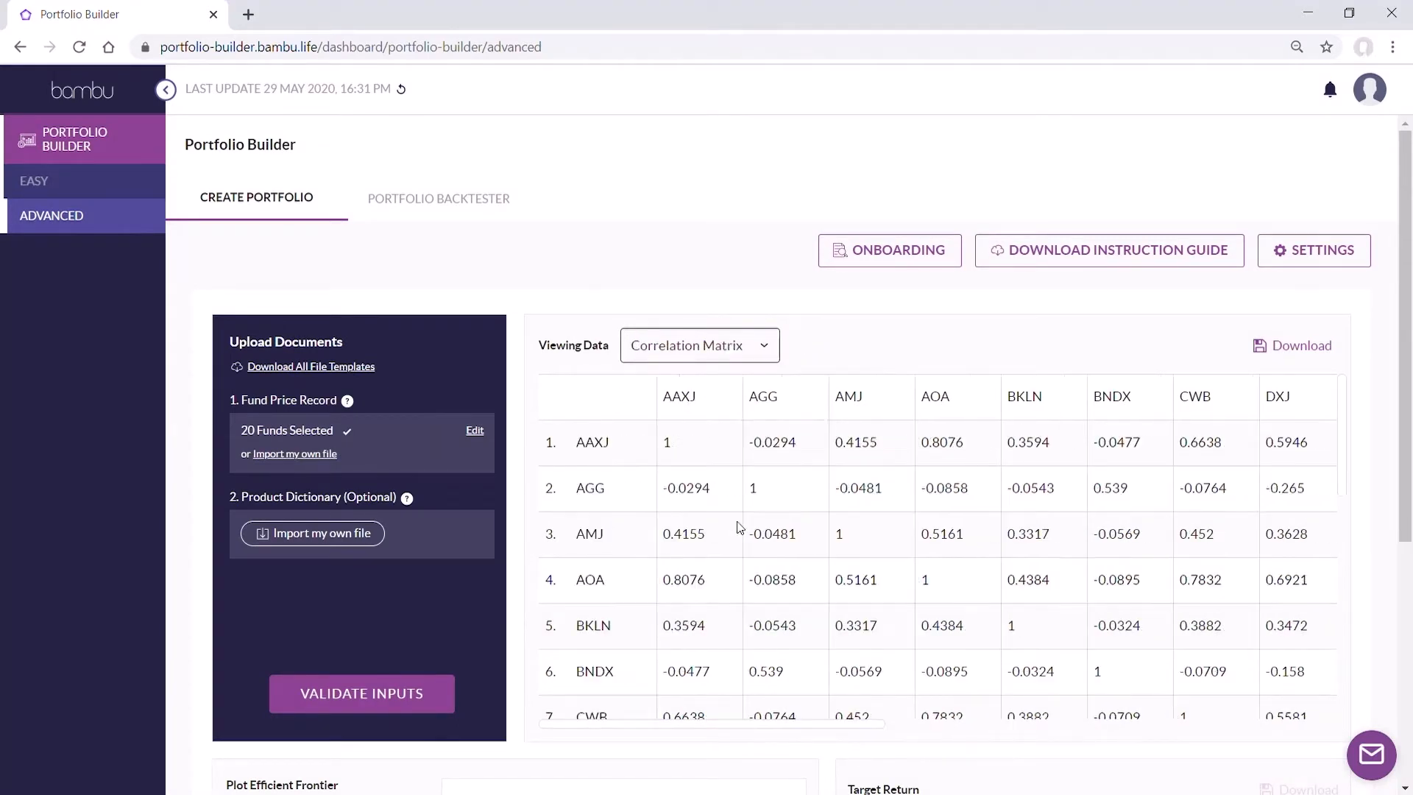
click(1296, 350)
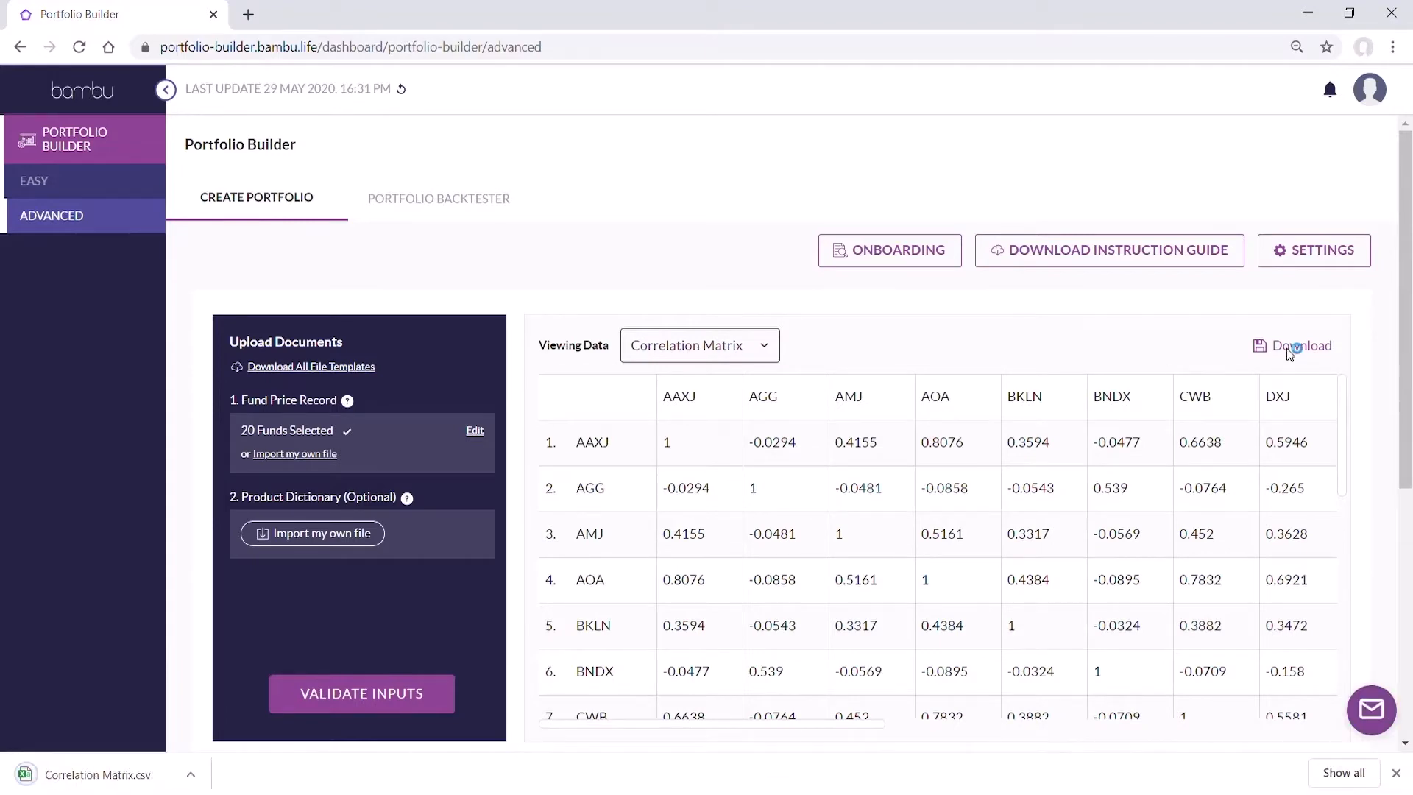
click(1395, 773)
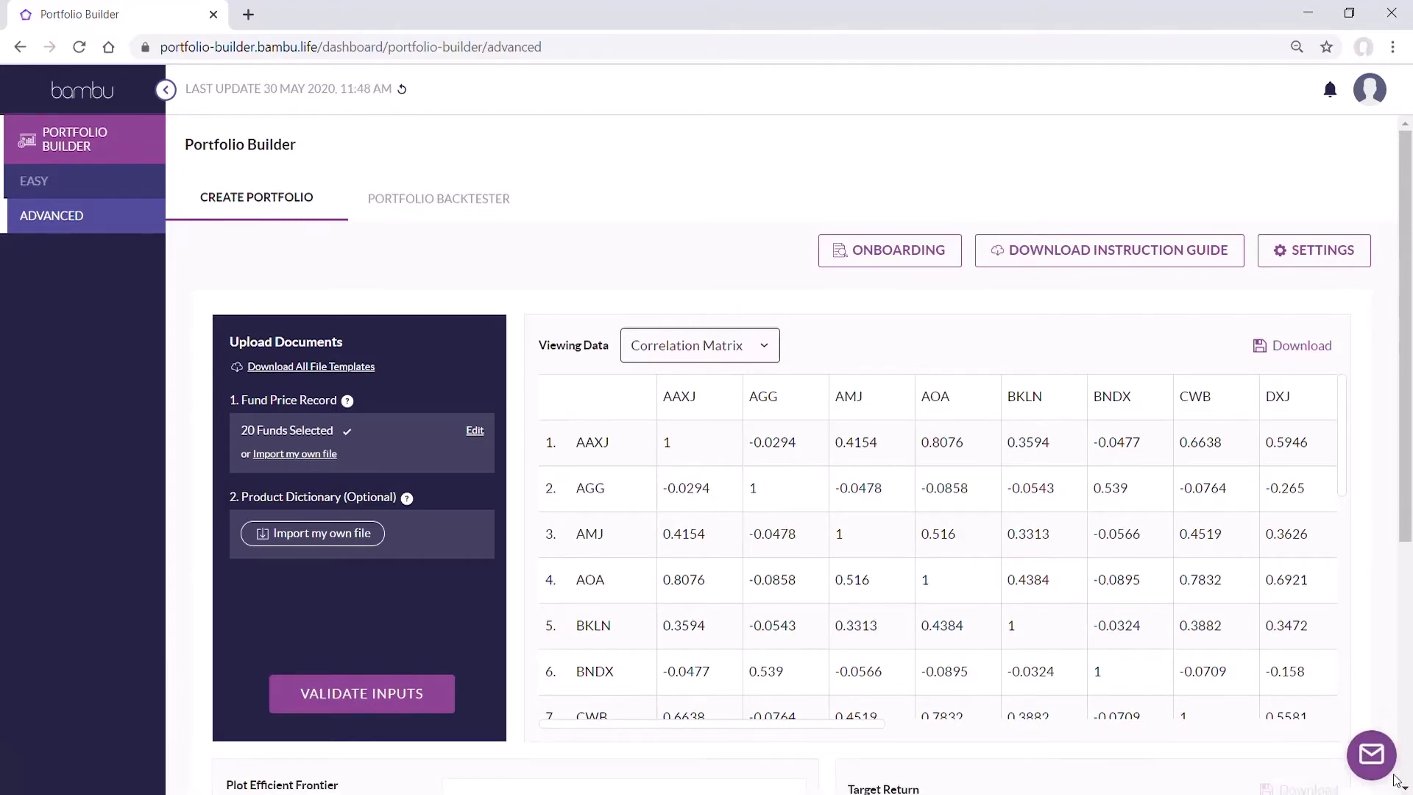
Plot the efficient frontier with the Add Constraint option set to None, minimum weight 0 and maximum weight 1.
scroll(1376, 710, down, 5)
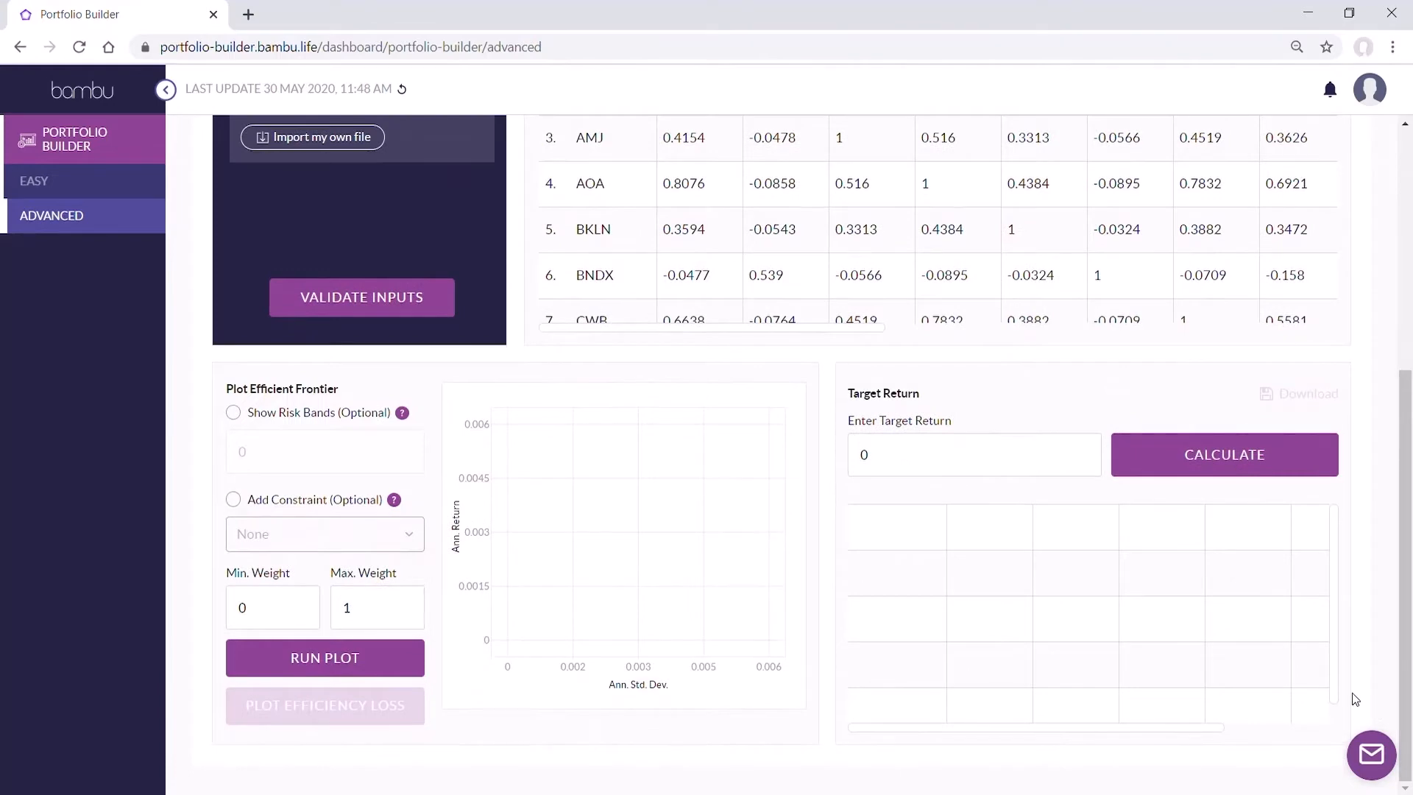
click(316, 500)
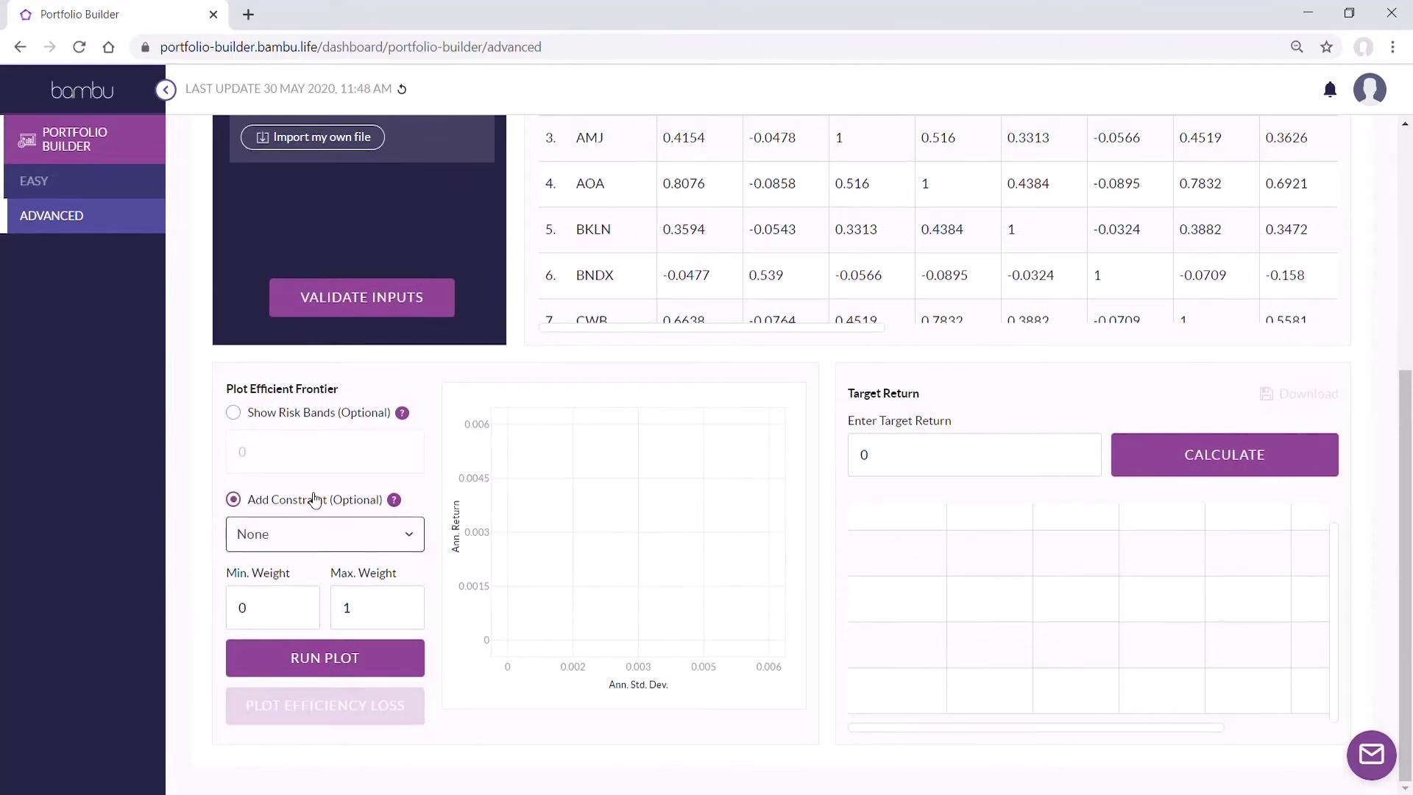
click(390, 657)
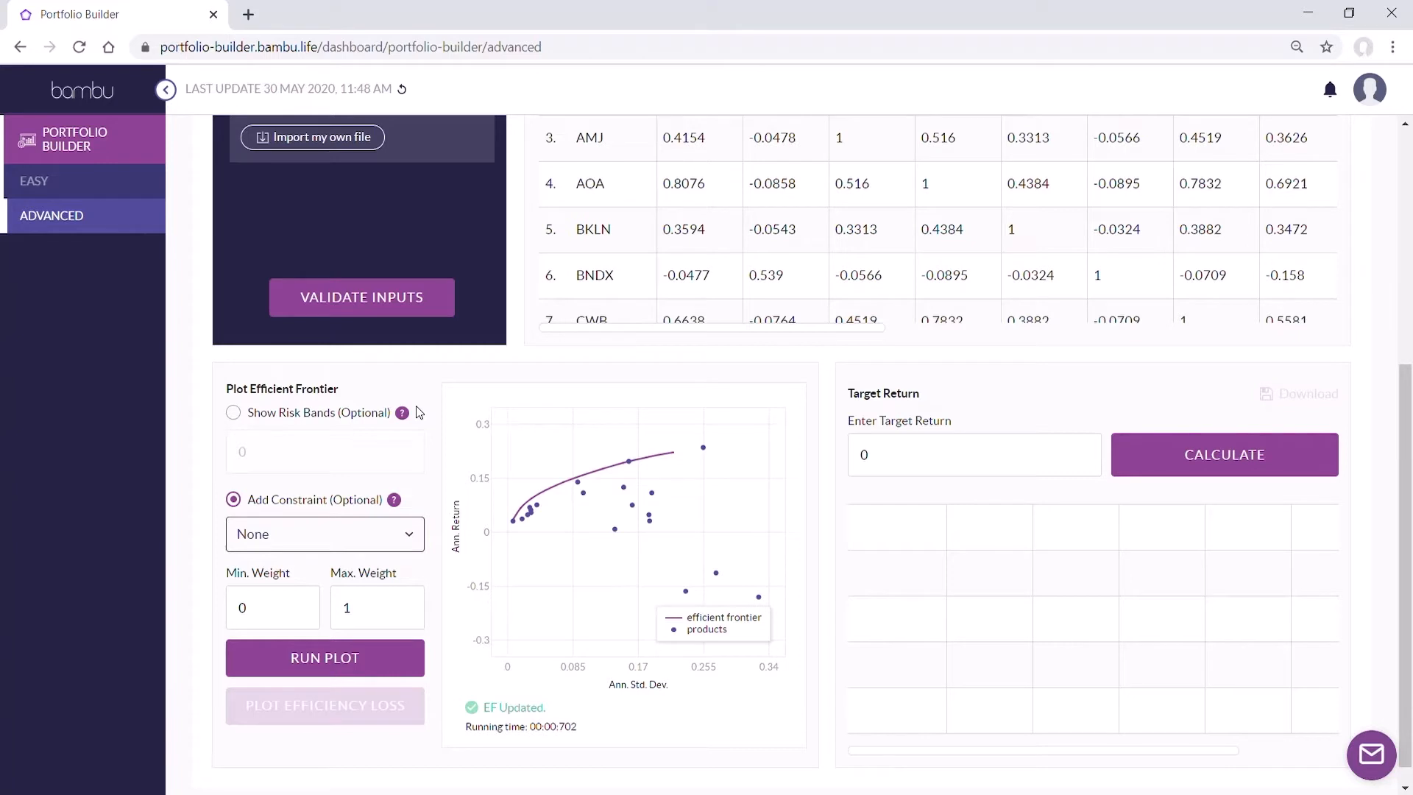
Enable risk bands with a value of 5, rerun the efficient frontier plot and review the risk-bands summary.
click(364, 417)
click(354, 452)
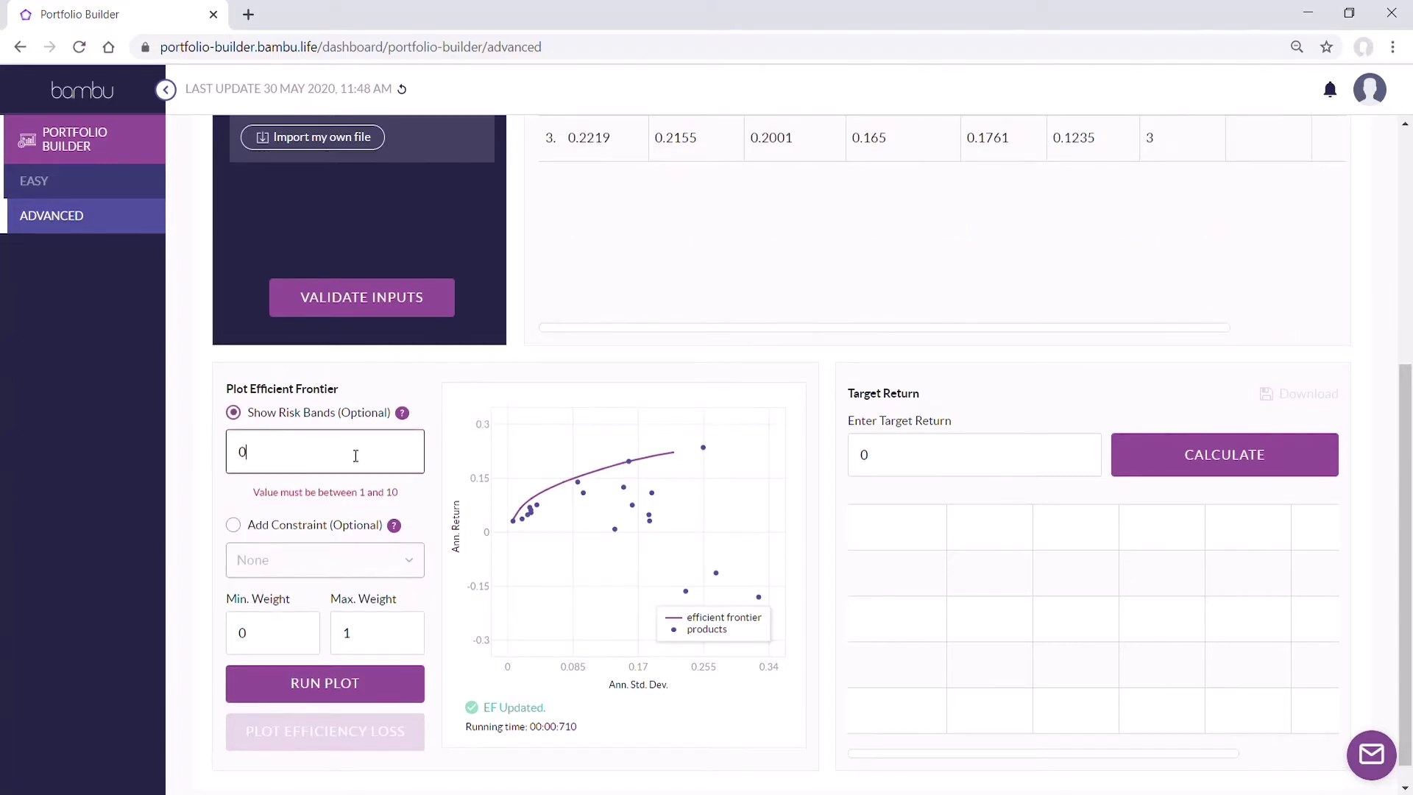
key(BackSpace)
text(5)
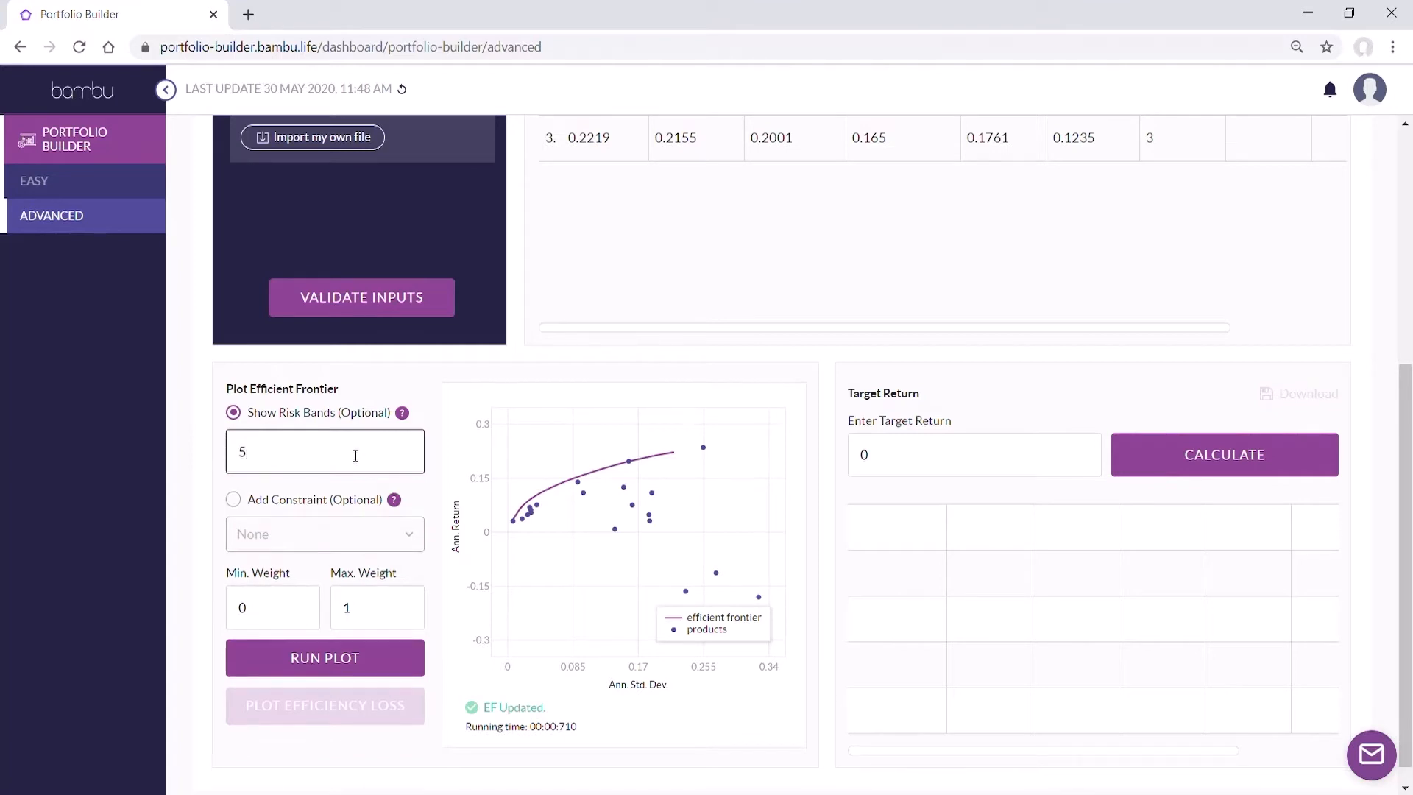
click(387, 659)
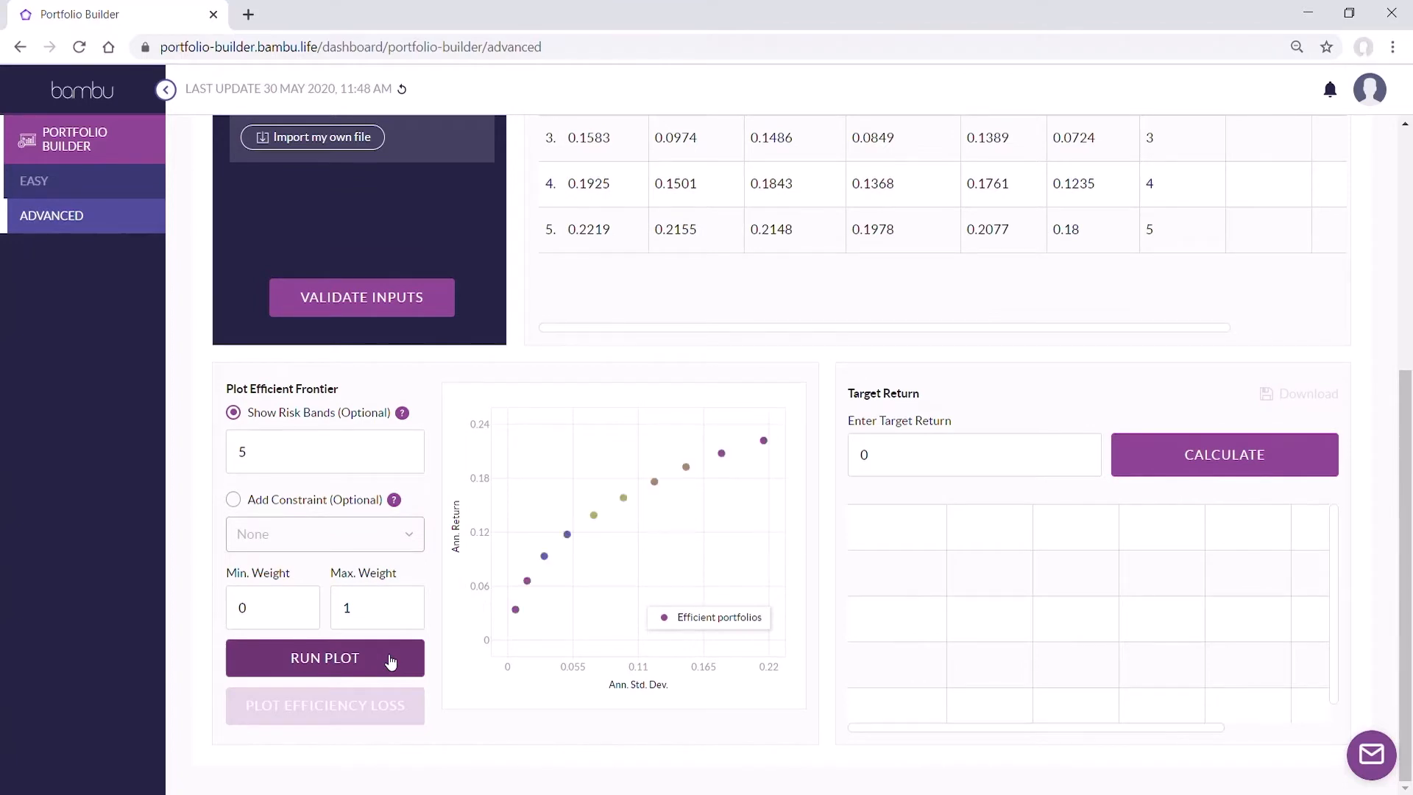
scroll(390, 661, up, 4)
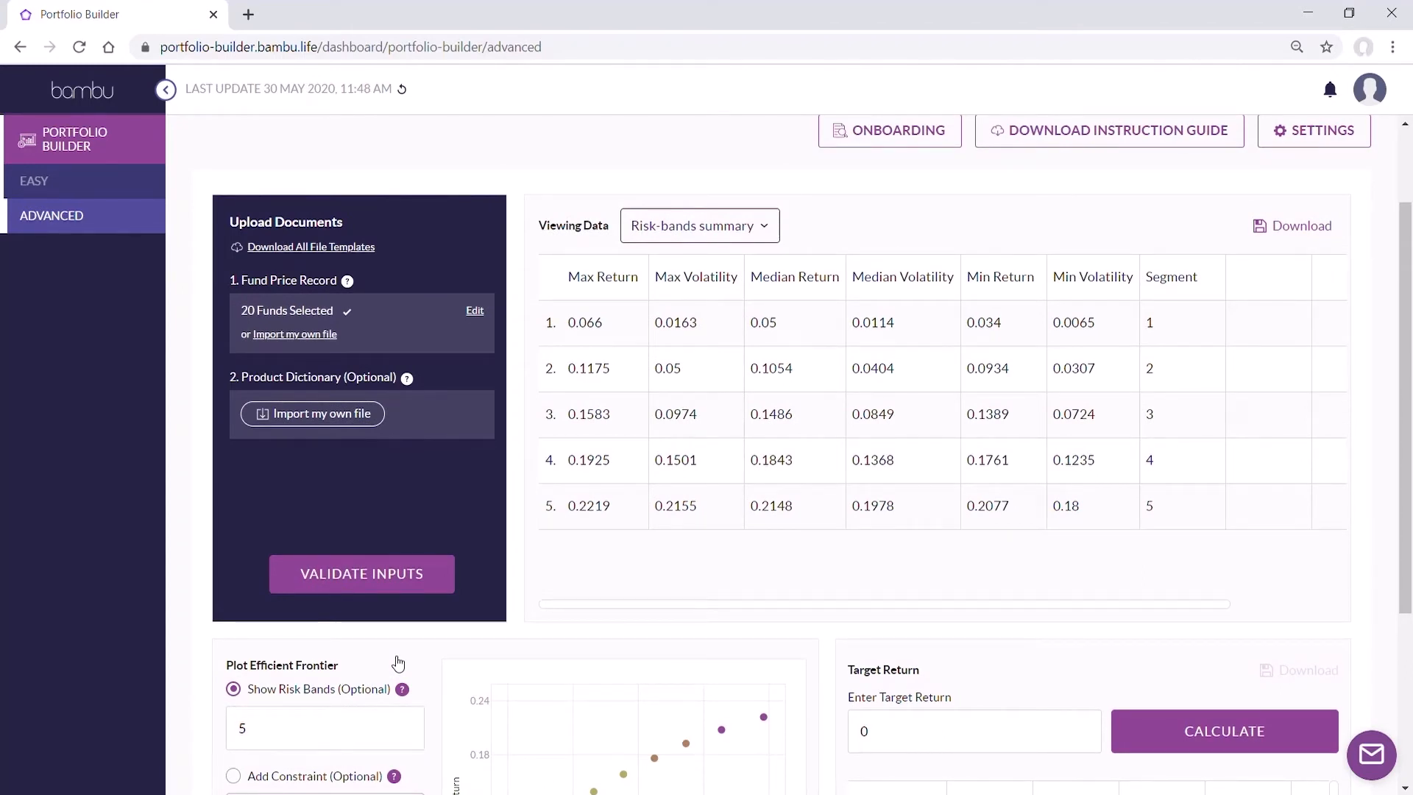
scroll(398, 663, down, 4)
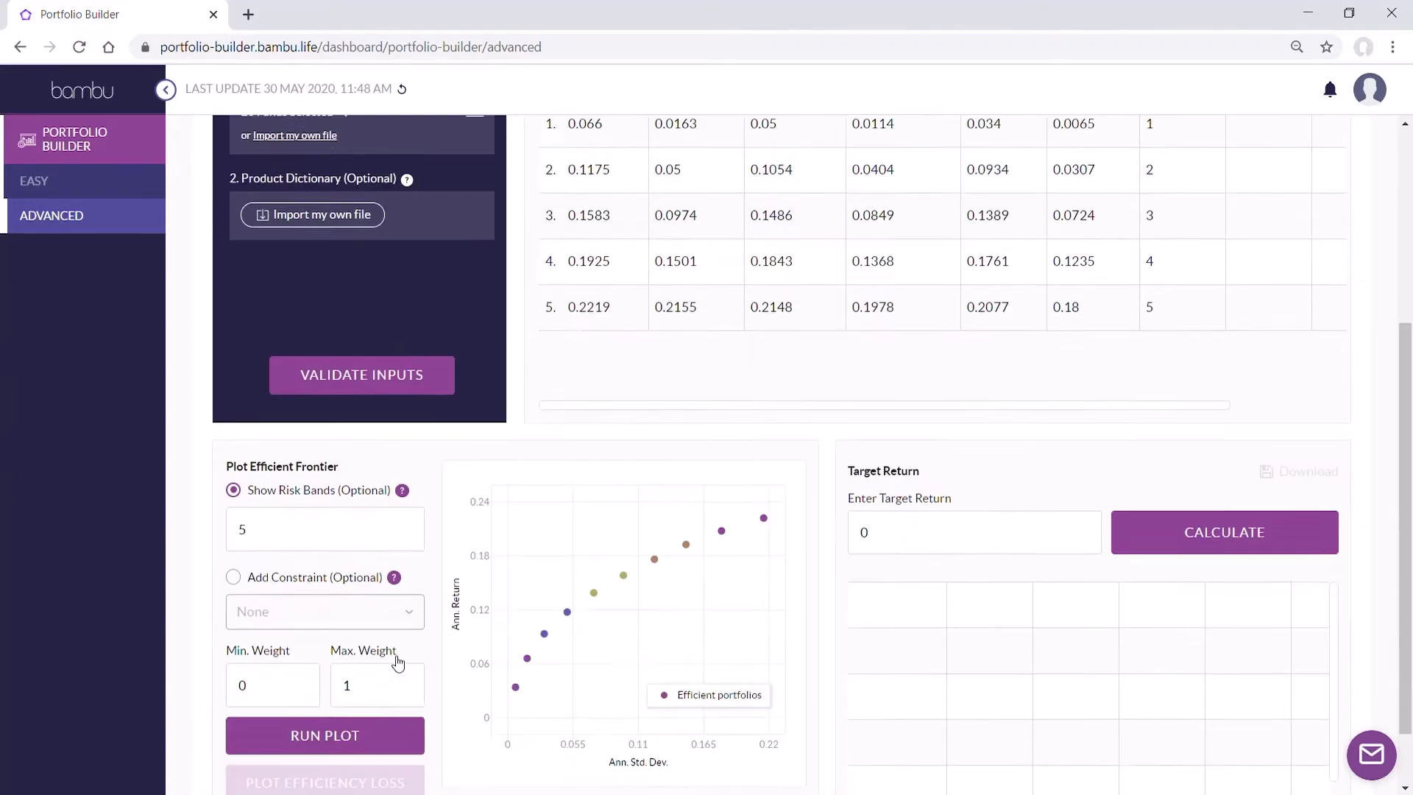
Add a Logical Threshold constraint with a value of 0.05 to the efficient frontier plot.
click(363, 513)
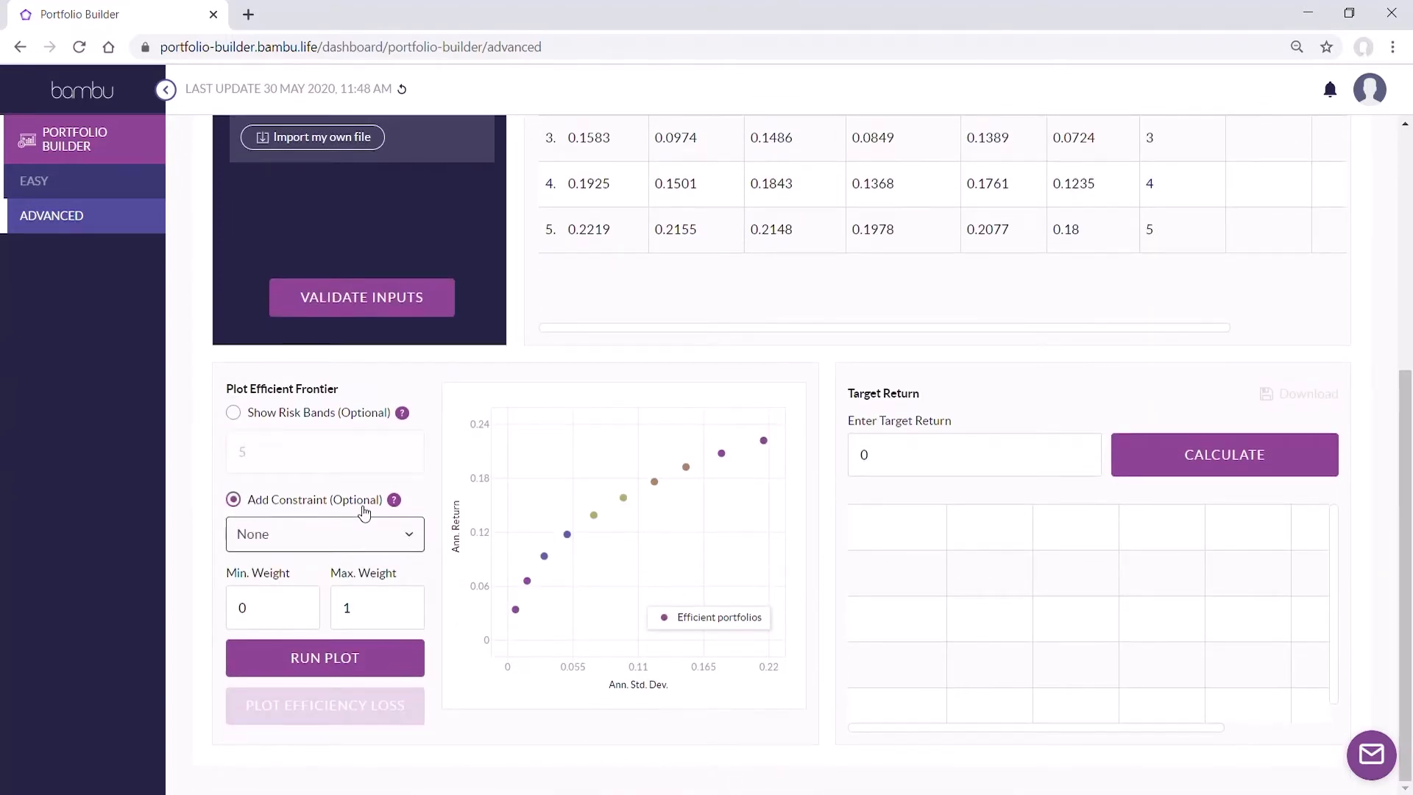
click(395, 544)
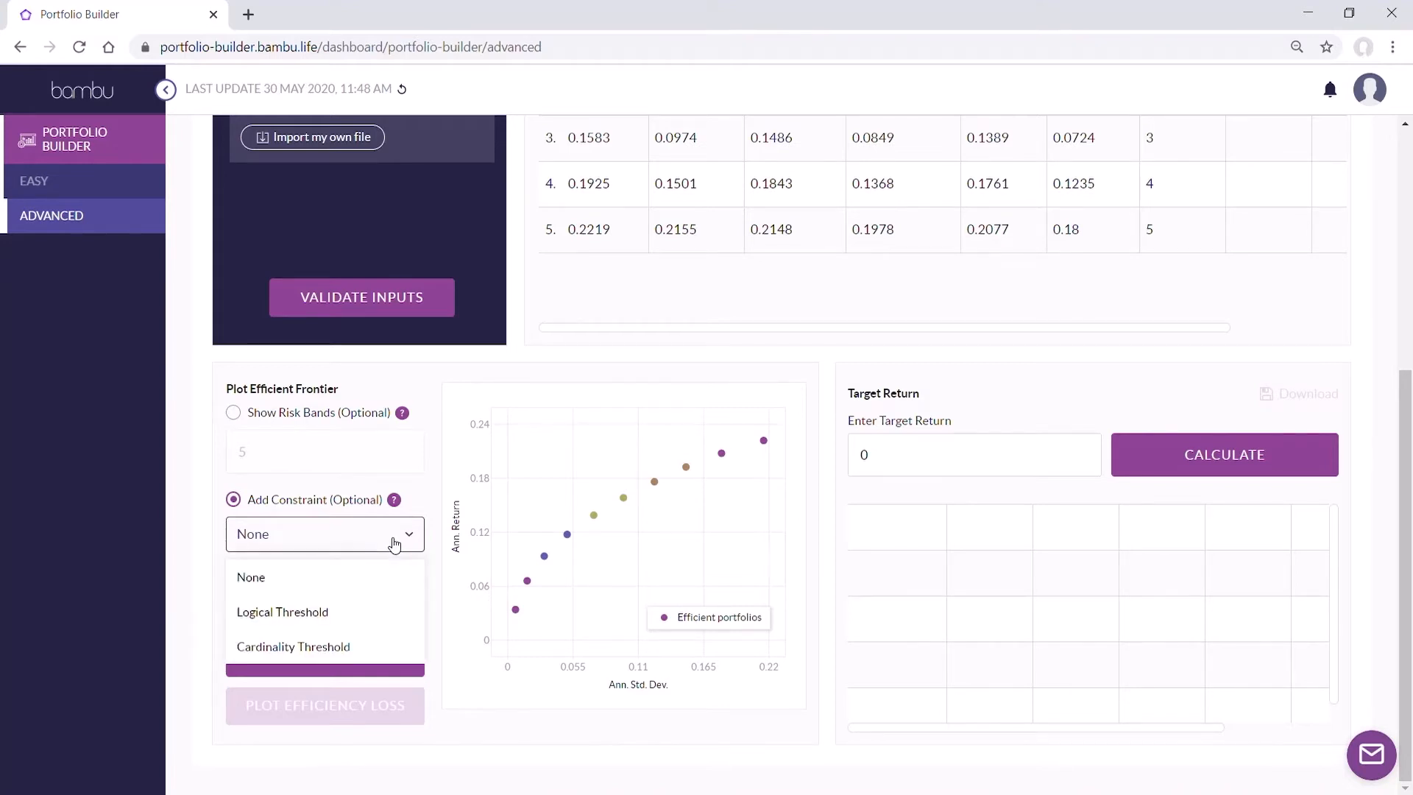
click(384, 613)
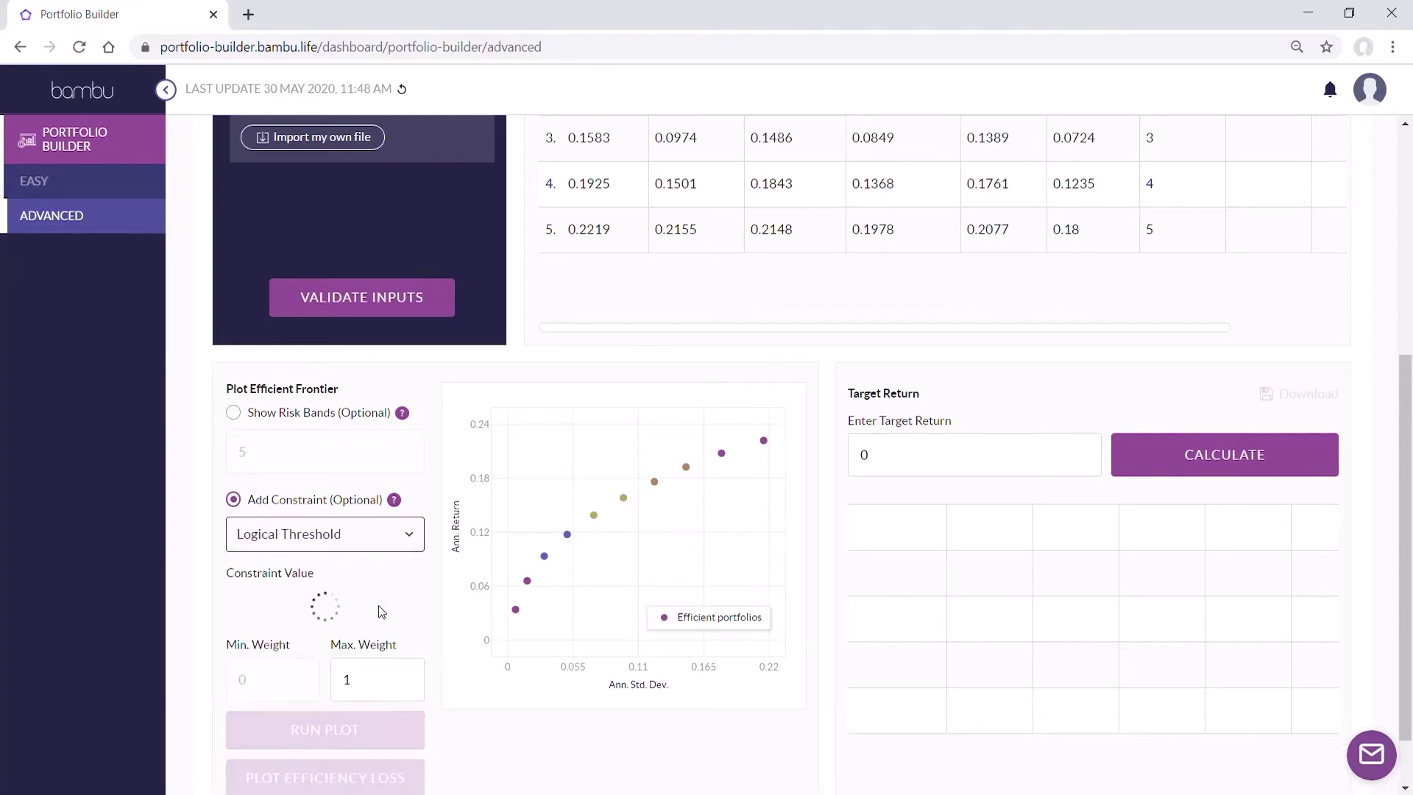
click(386, 612)
text(.05)
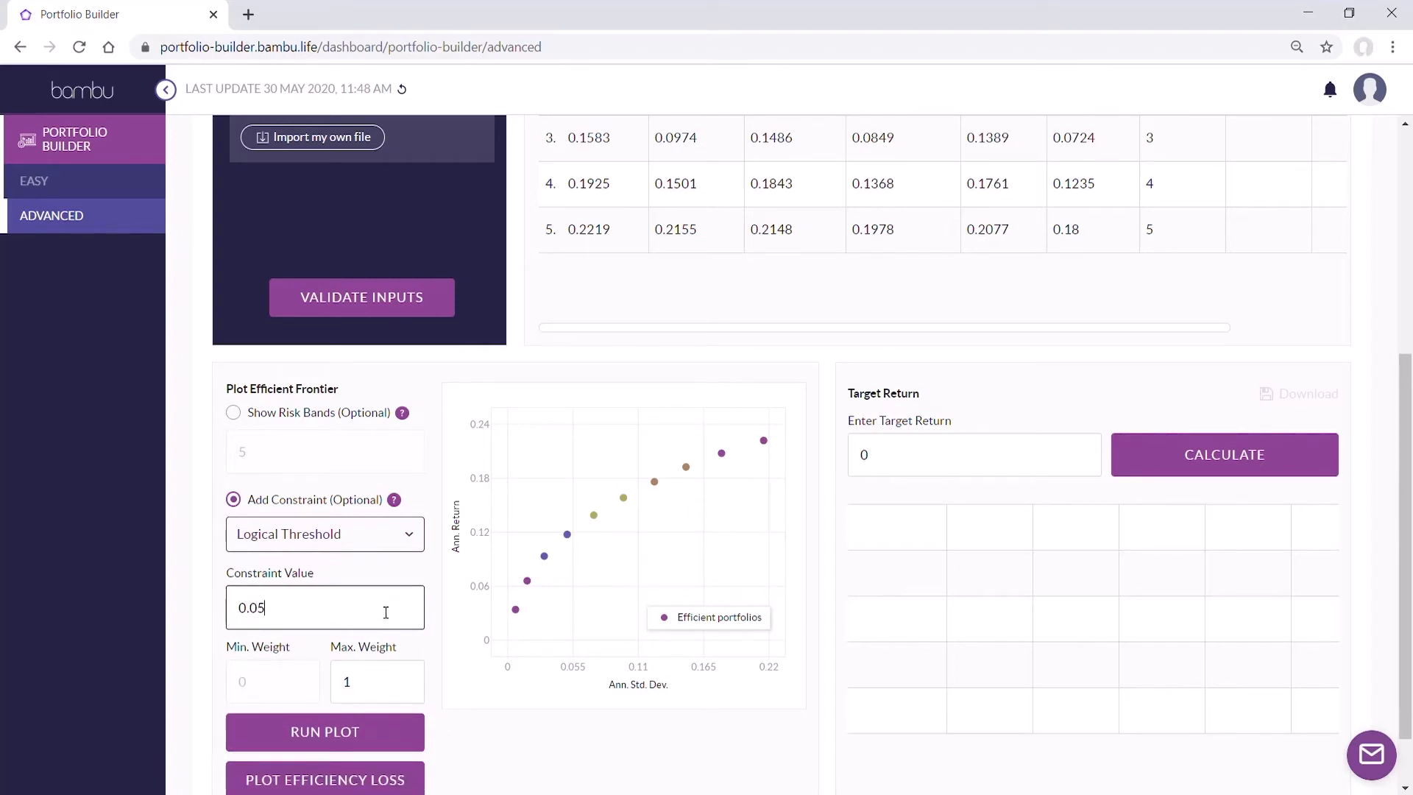
Change the efficient frontier constraint to Cardinality Threshold with a constraint value of 3.
click(398, 534)
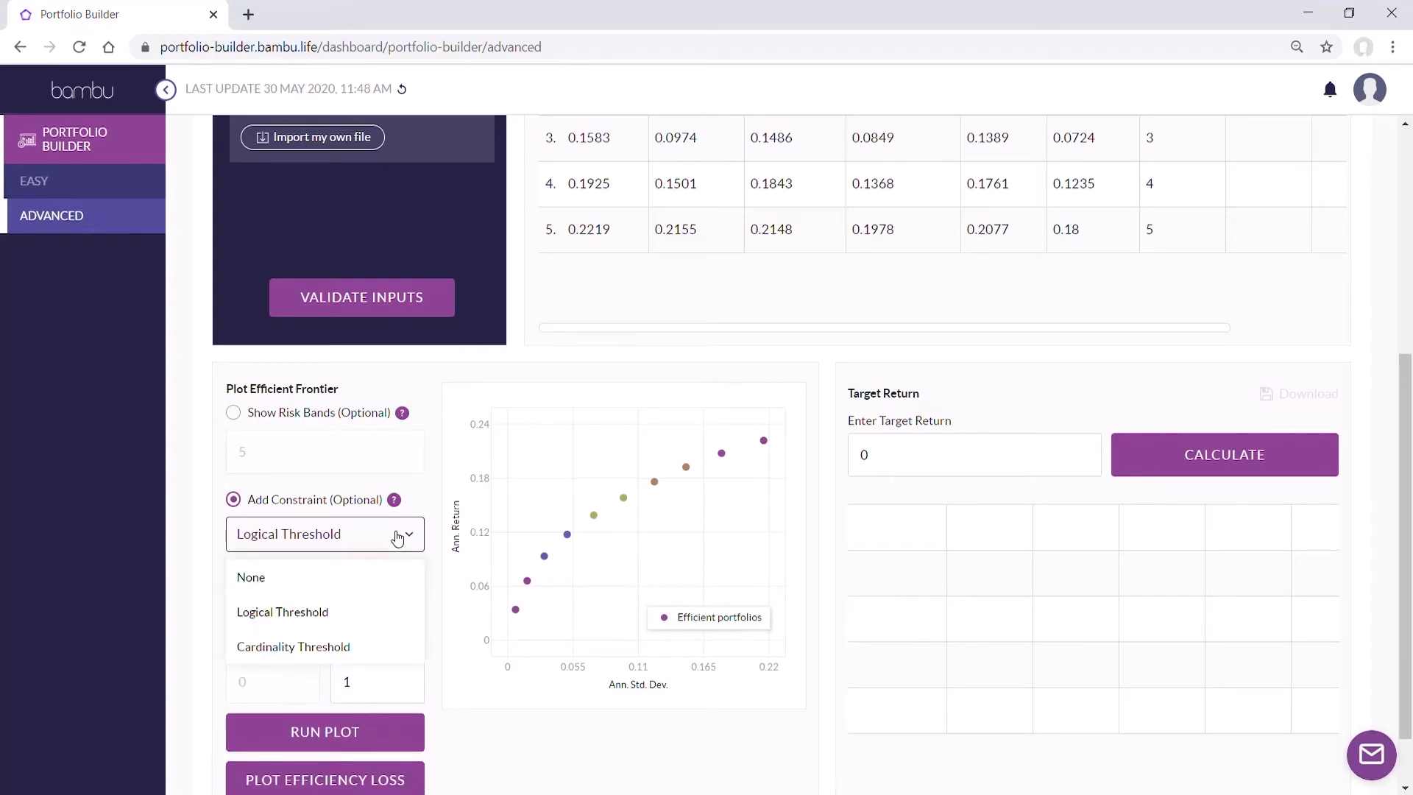
click(384, 647)
click(377, 608)
text(3)
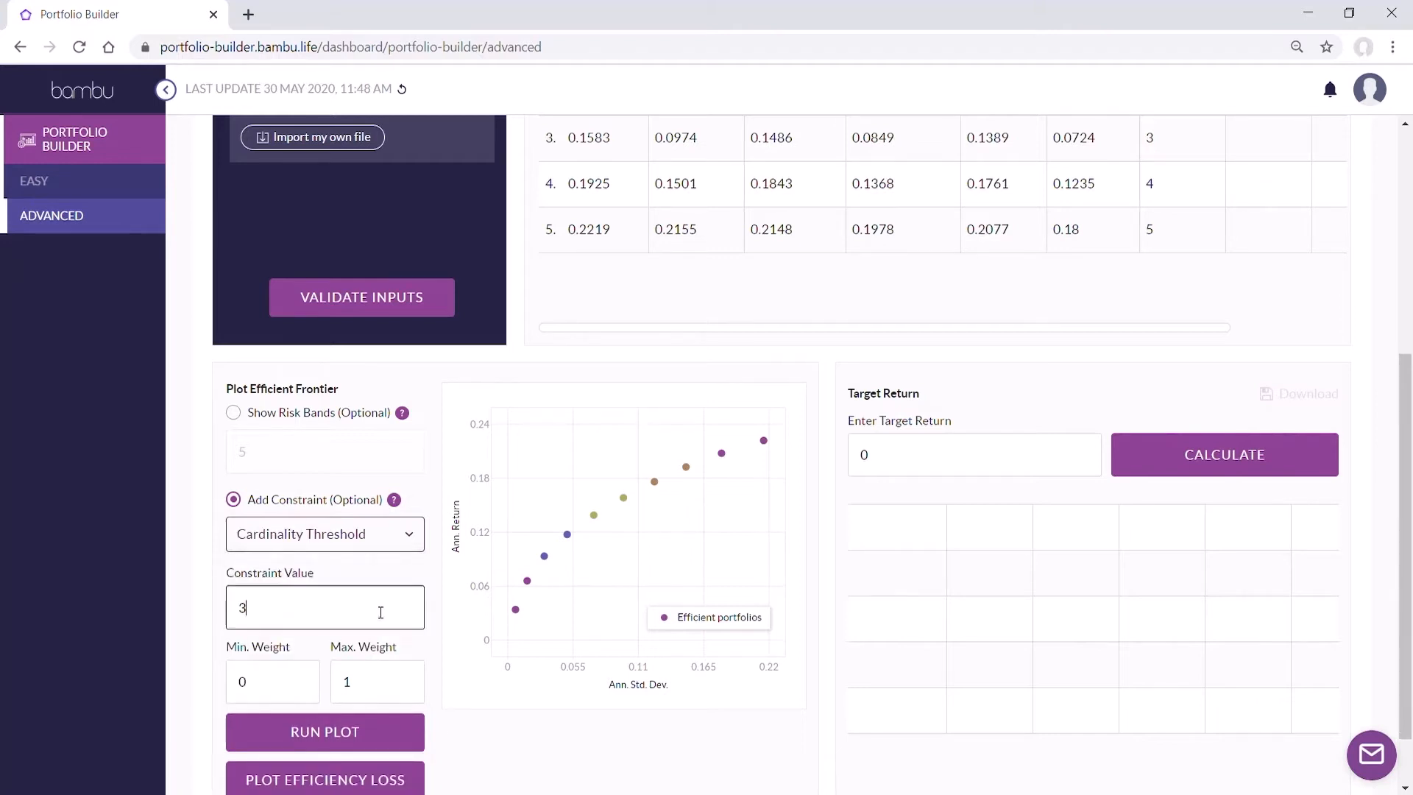
Set the minimum weight to 0.02 and maximum weight to 0.8, then plot the constrained frontier and its efficiency loss.
click(304, 688)
text(.02)
click(404, 683)
key(BackSpace)
text(0.8)
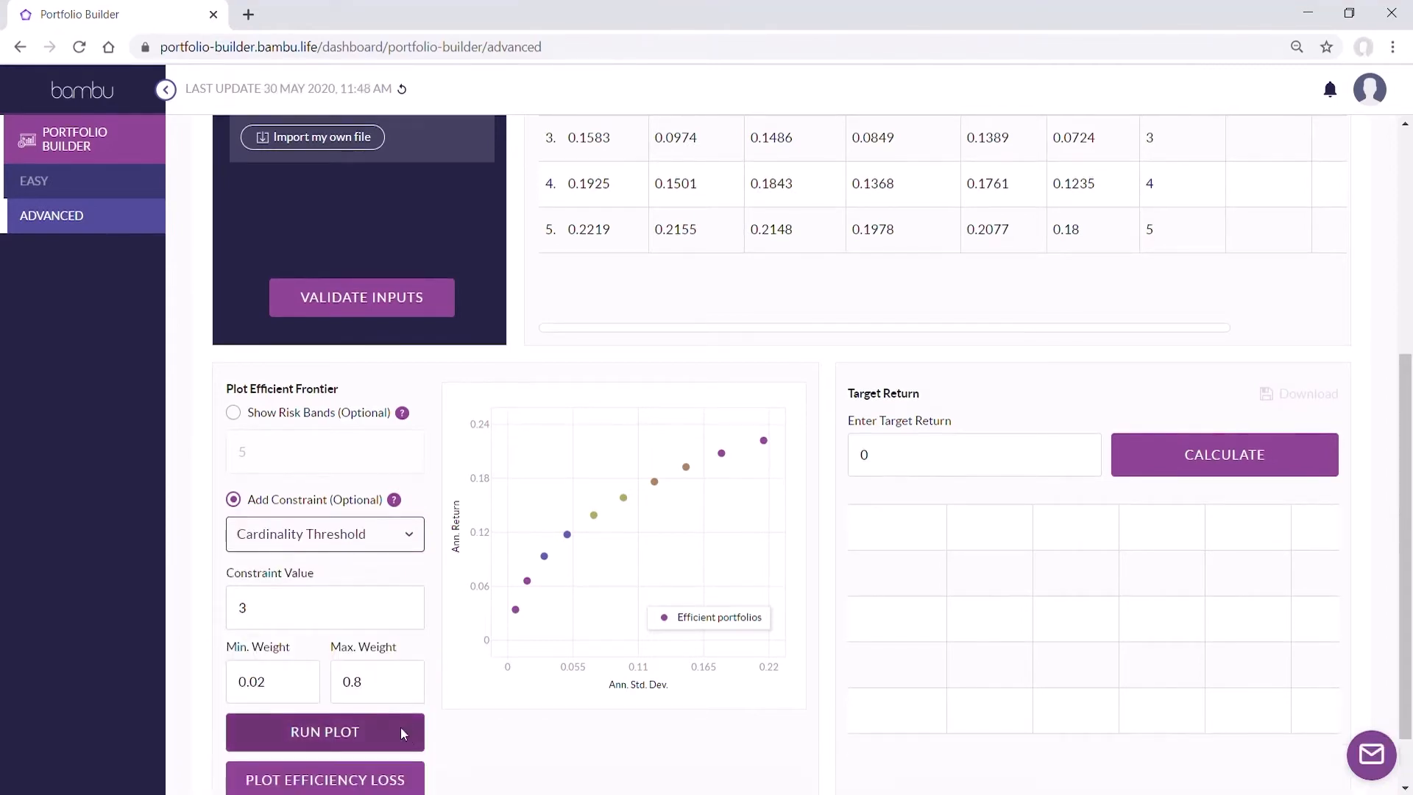
click(400, 729)
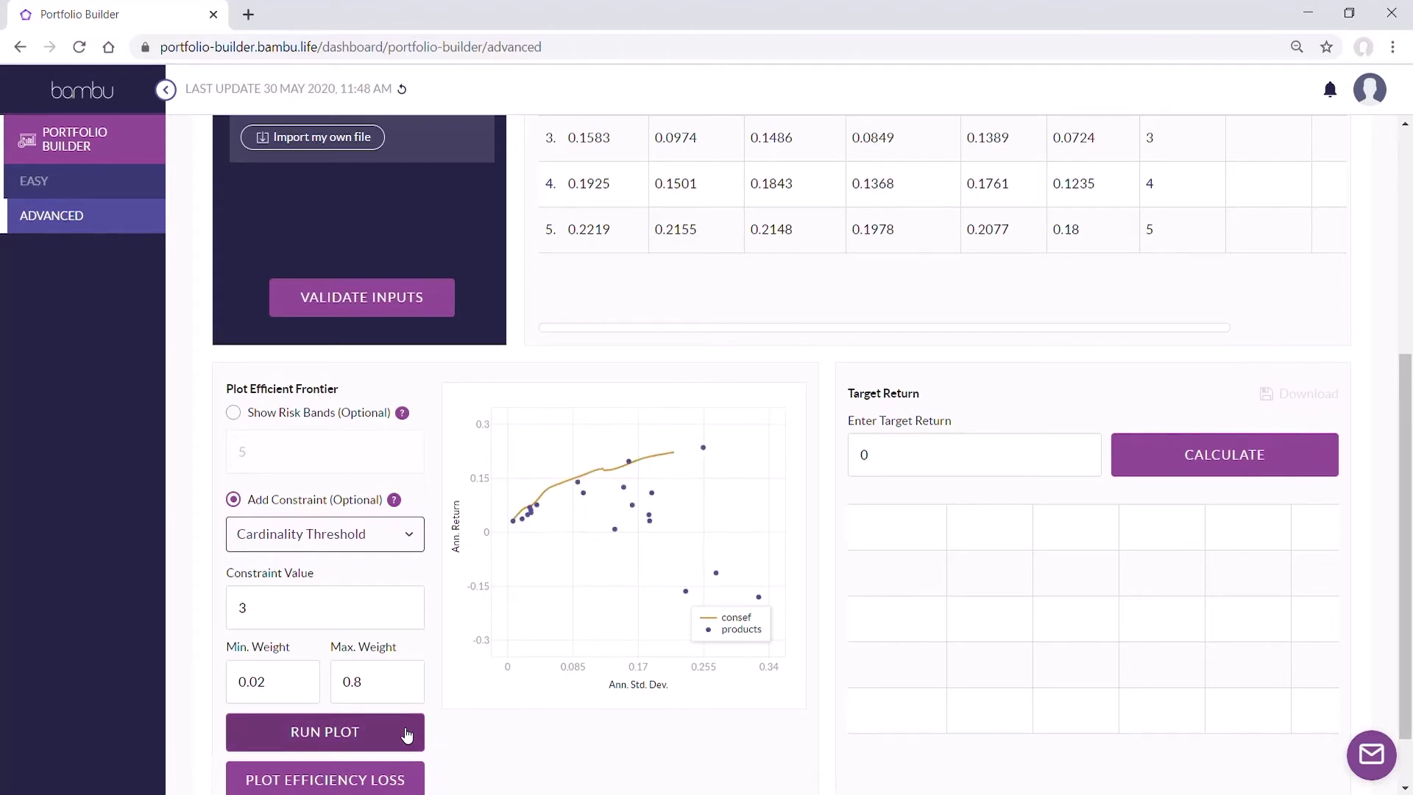
click(400, 781)
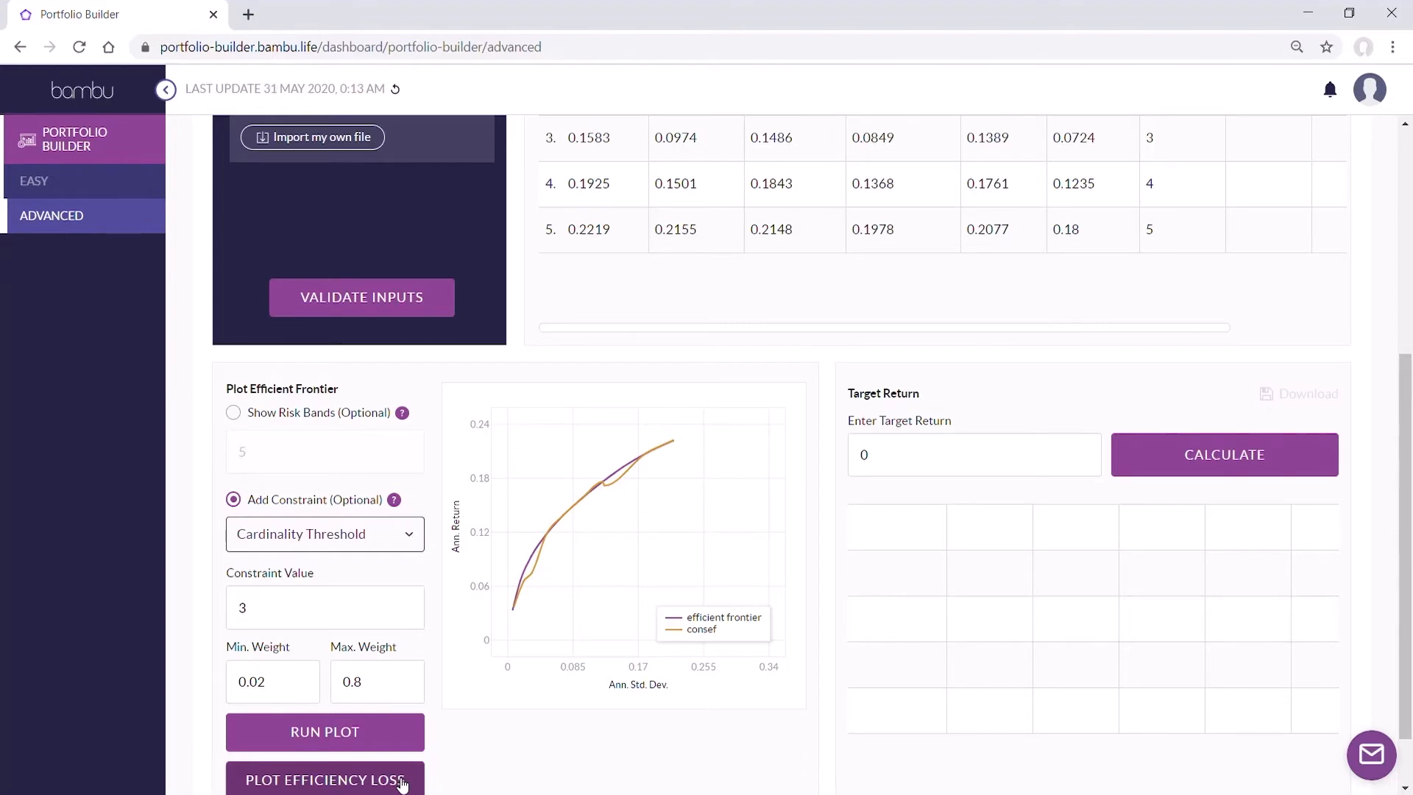
Set the accuracy level to 5 in the Portfolio Builder settings and save it.
scroll(399, 781, up, 5)
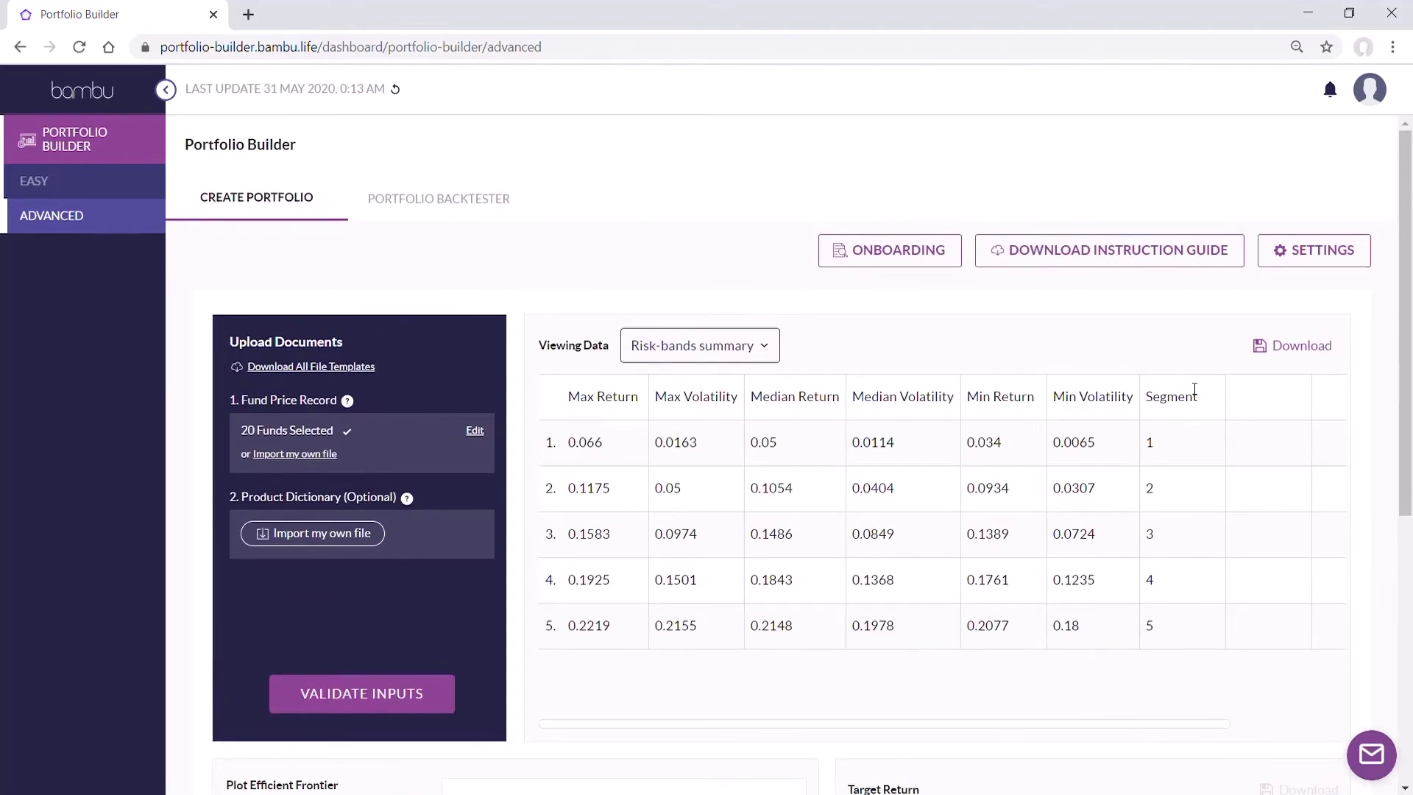
click(1325, 254)
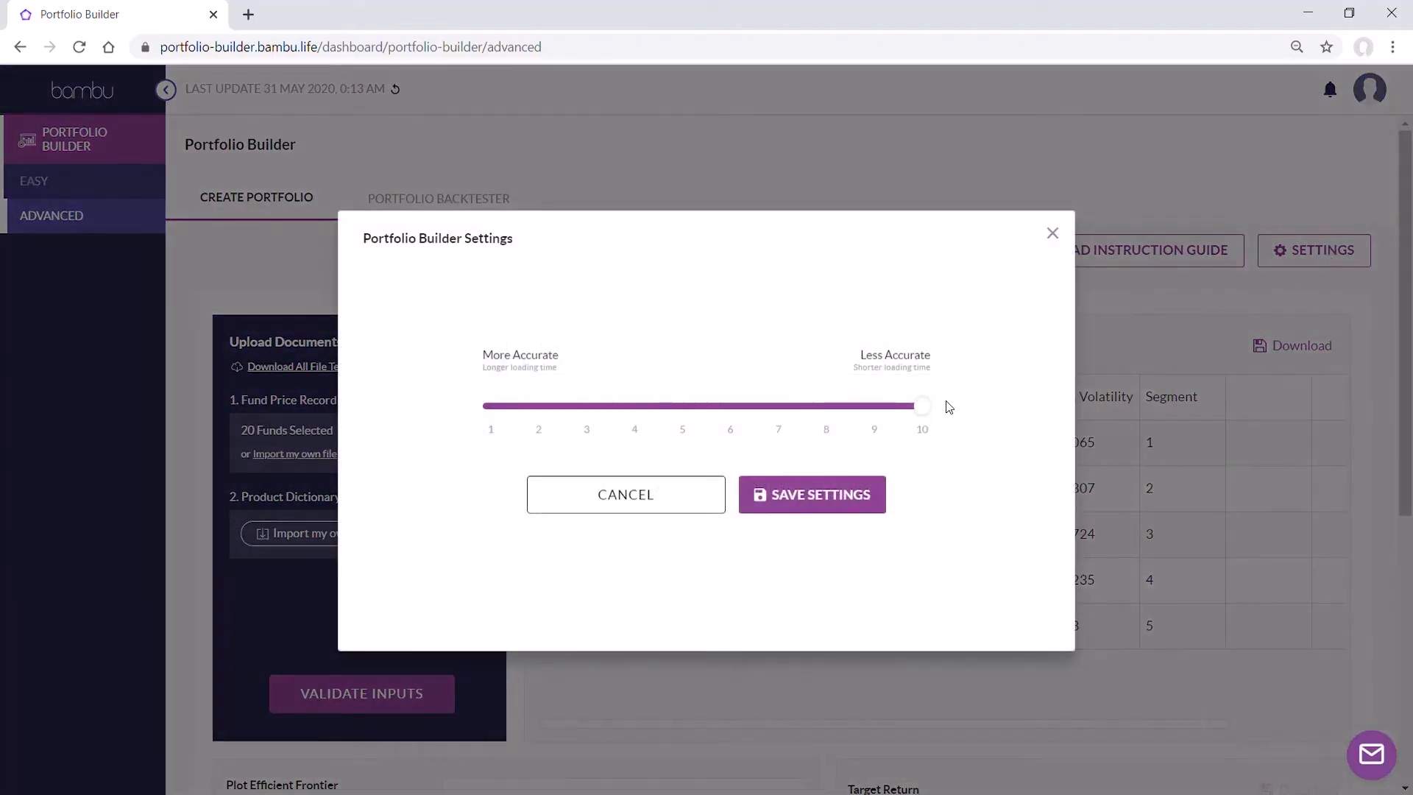
drag(924, 406, 721, 410)
drag(609, 412, 688, 406)
click(871, 513)
Calculate the portfolio for a target return of 0.12 and look through the resulting weights.
scroll(868, 511, down, 6)
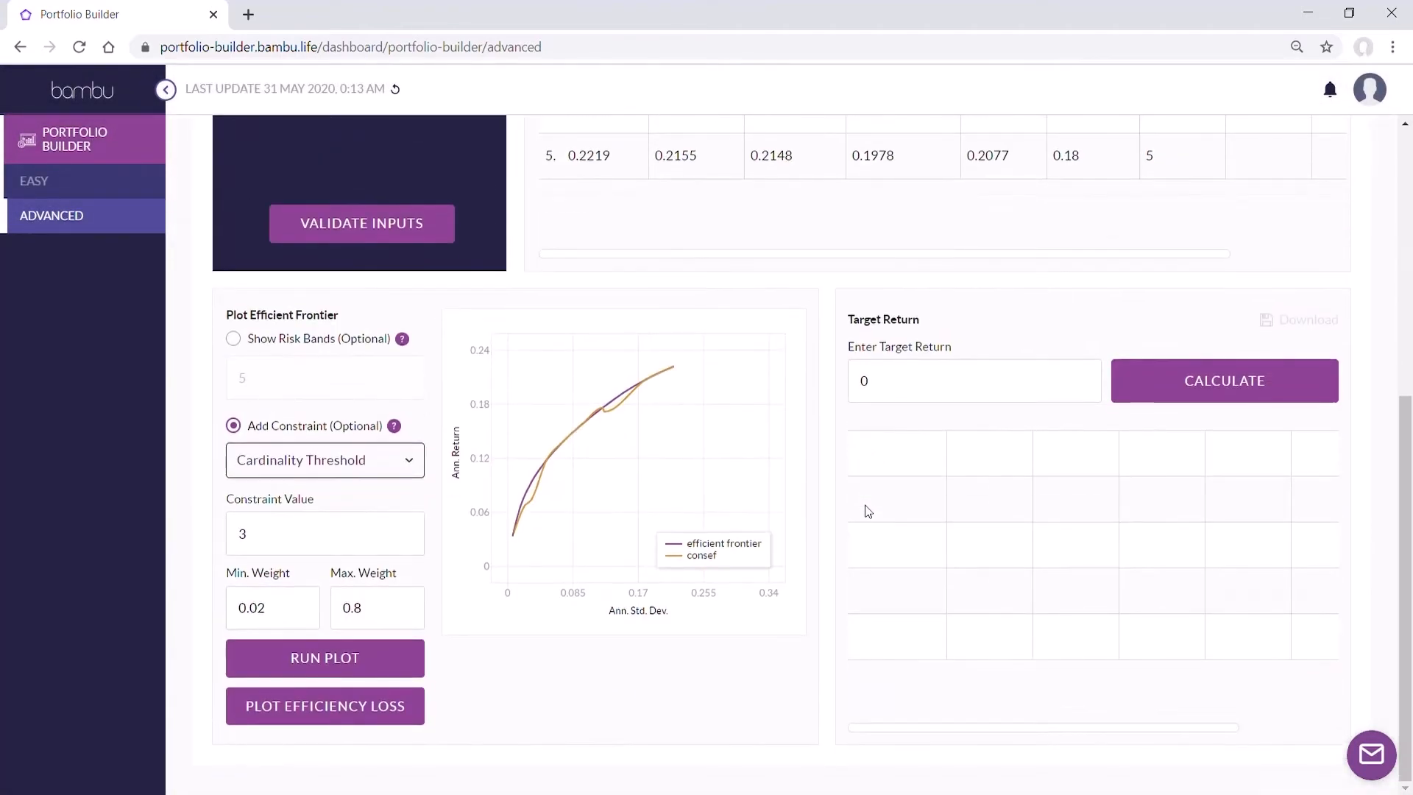
click(931, 386)
text(.12)
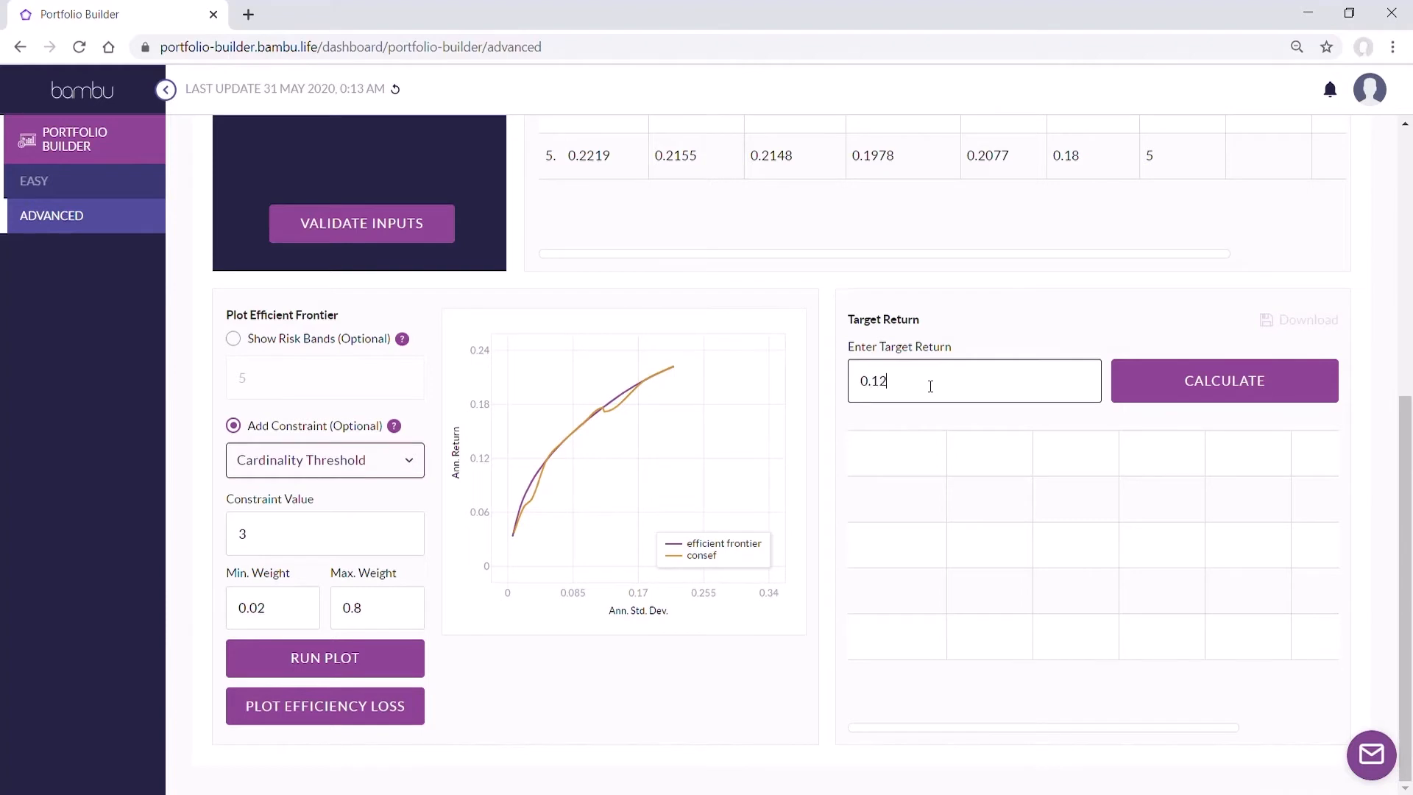
click(1264, 382)
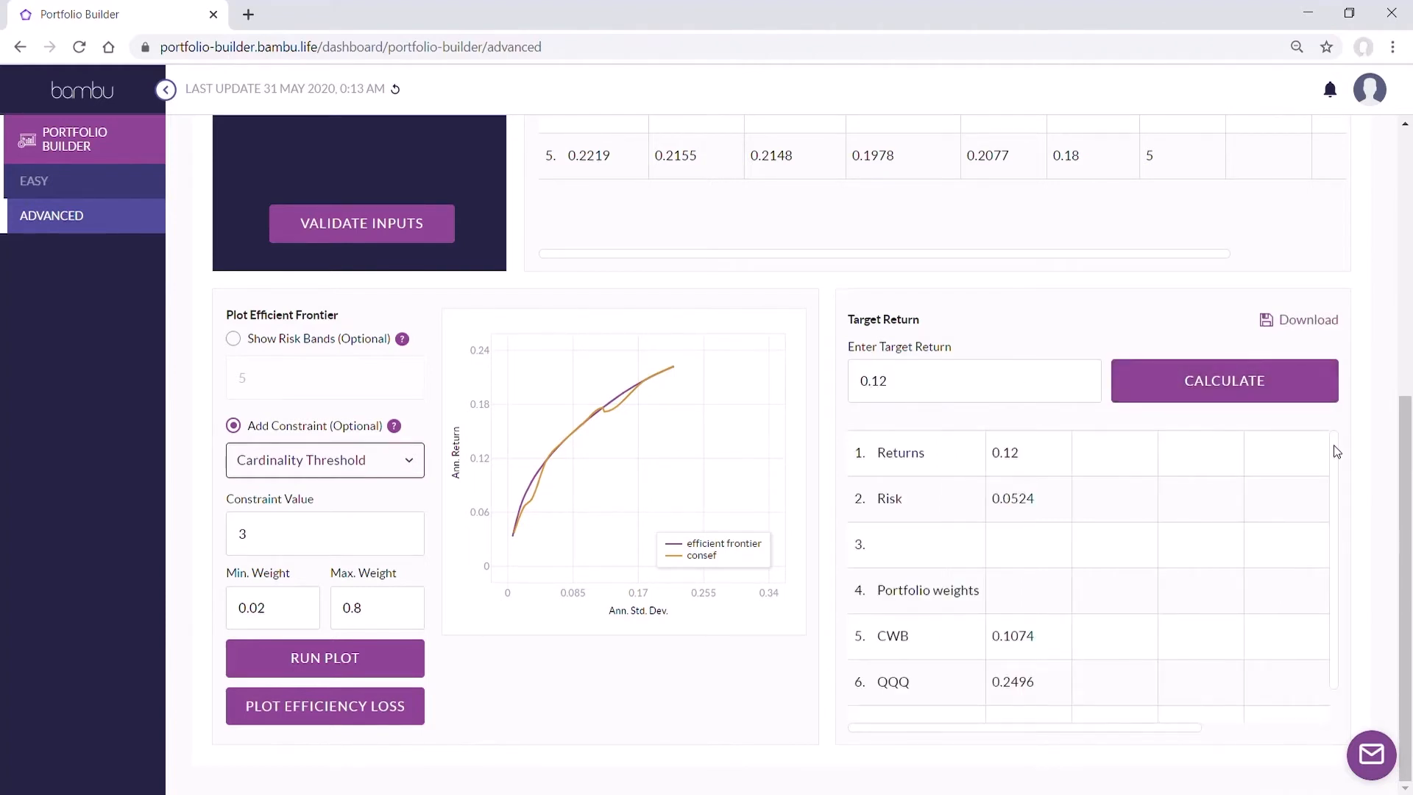
scroll(1336, 515, down, 1)
scroll(1337, 519, up, 1)
Set the Cardinality Threshold constraint value to 5 and rerun the efficient frontier plot.
click(329, 535)
key(BackSpace)
text(5)
click(378, 657)
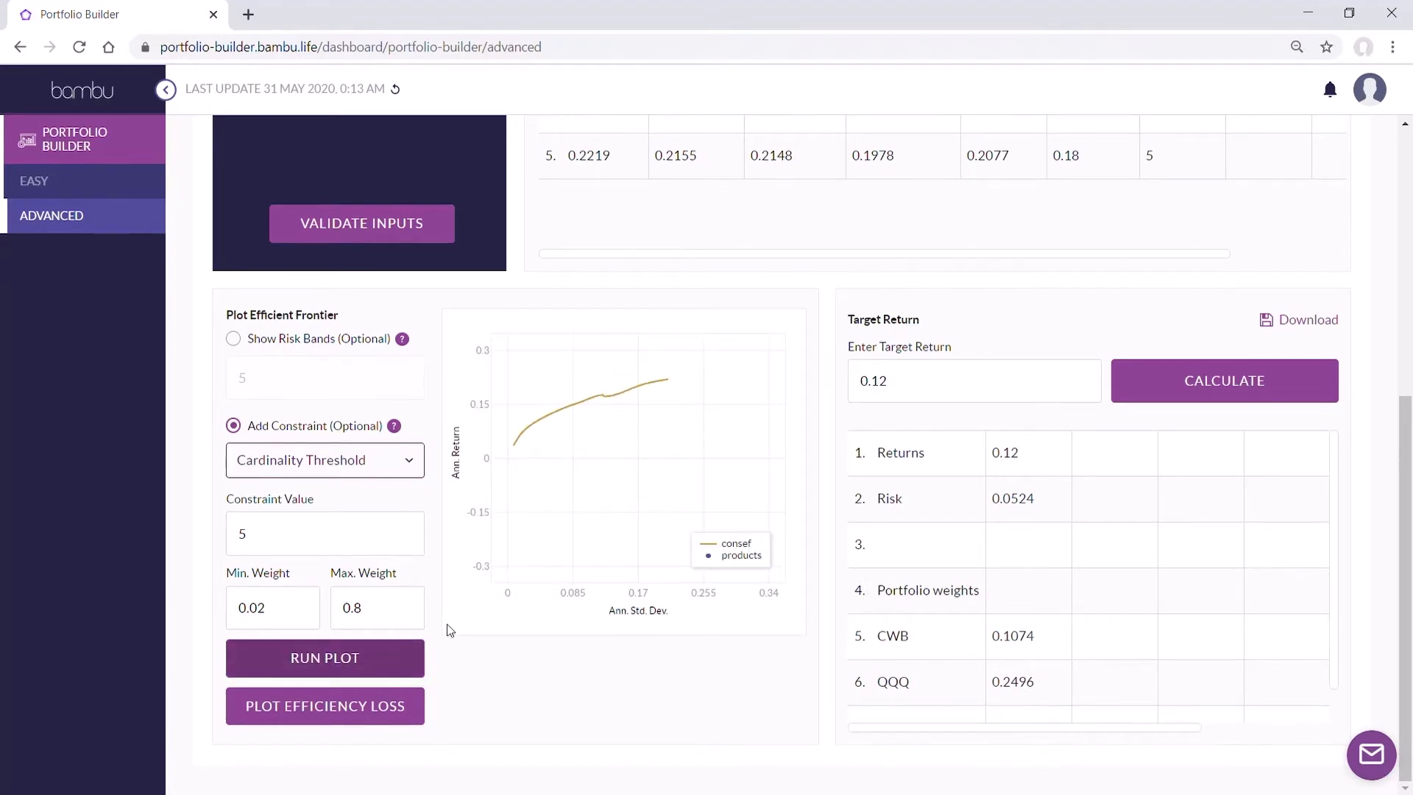
Recalculate the target return portfolio under the changed constraint and download the result.
click(1299, 382)
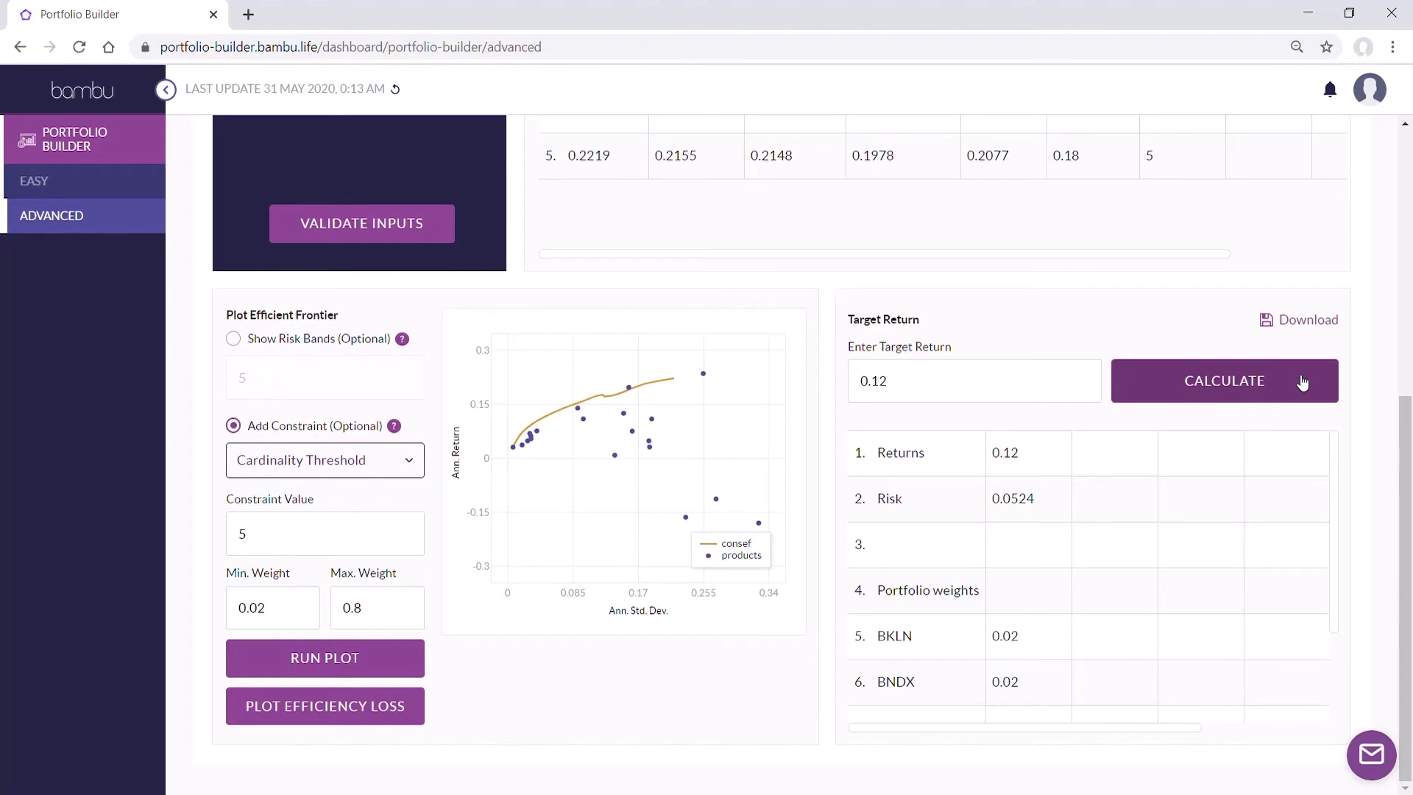
click(1310, 322)
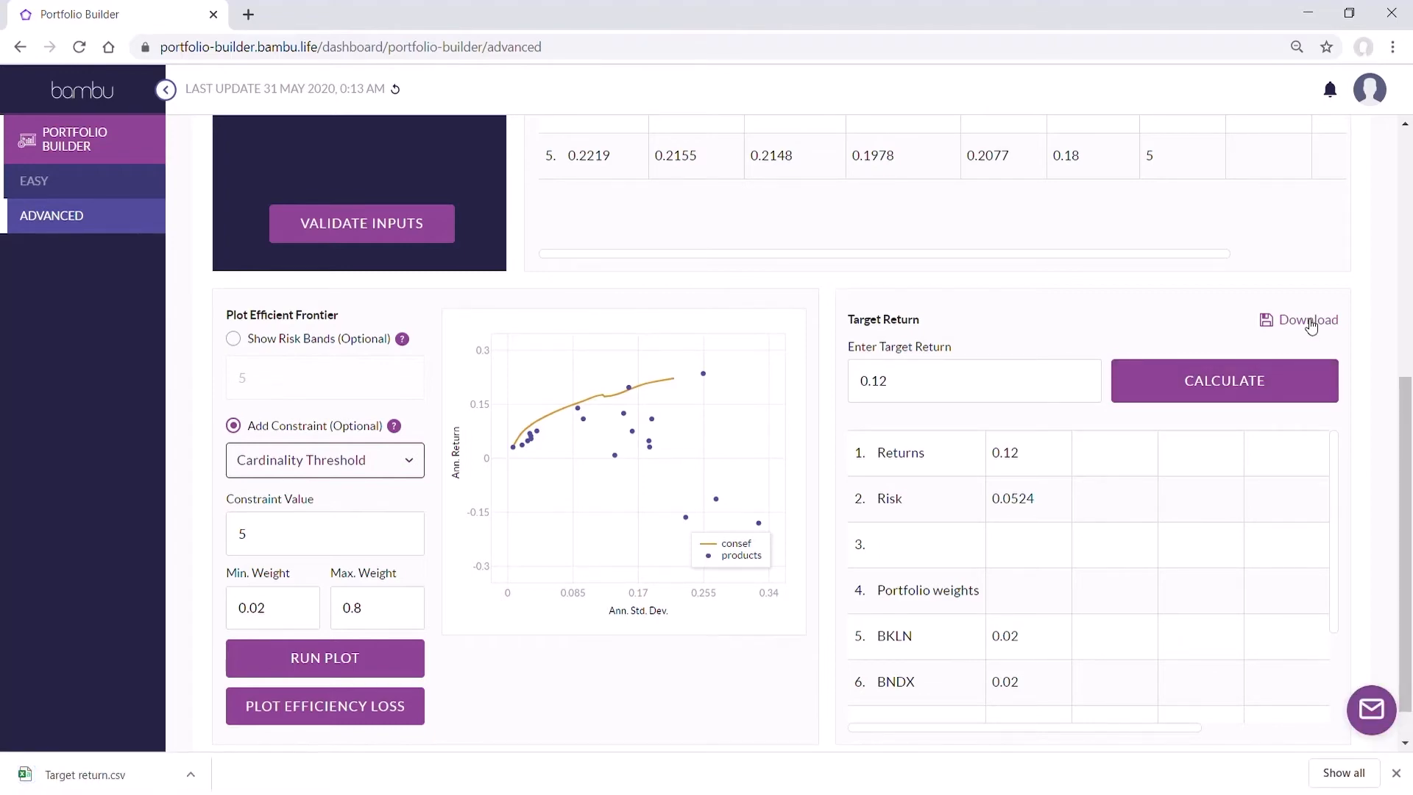
Select 20 funds for the Portfolio Backtester, including AAXJ, AGG, AMJ and AOA, with price dates from 4 June 2013 to 1 January 2020.
scroll(1310, 322, up, 6)
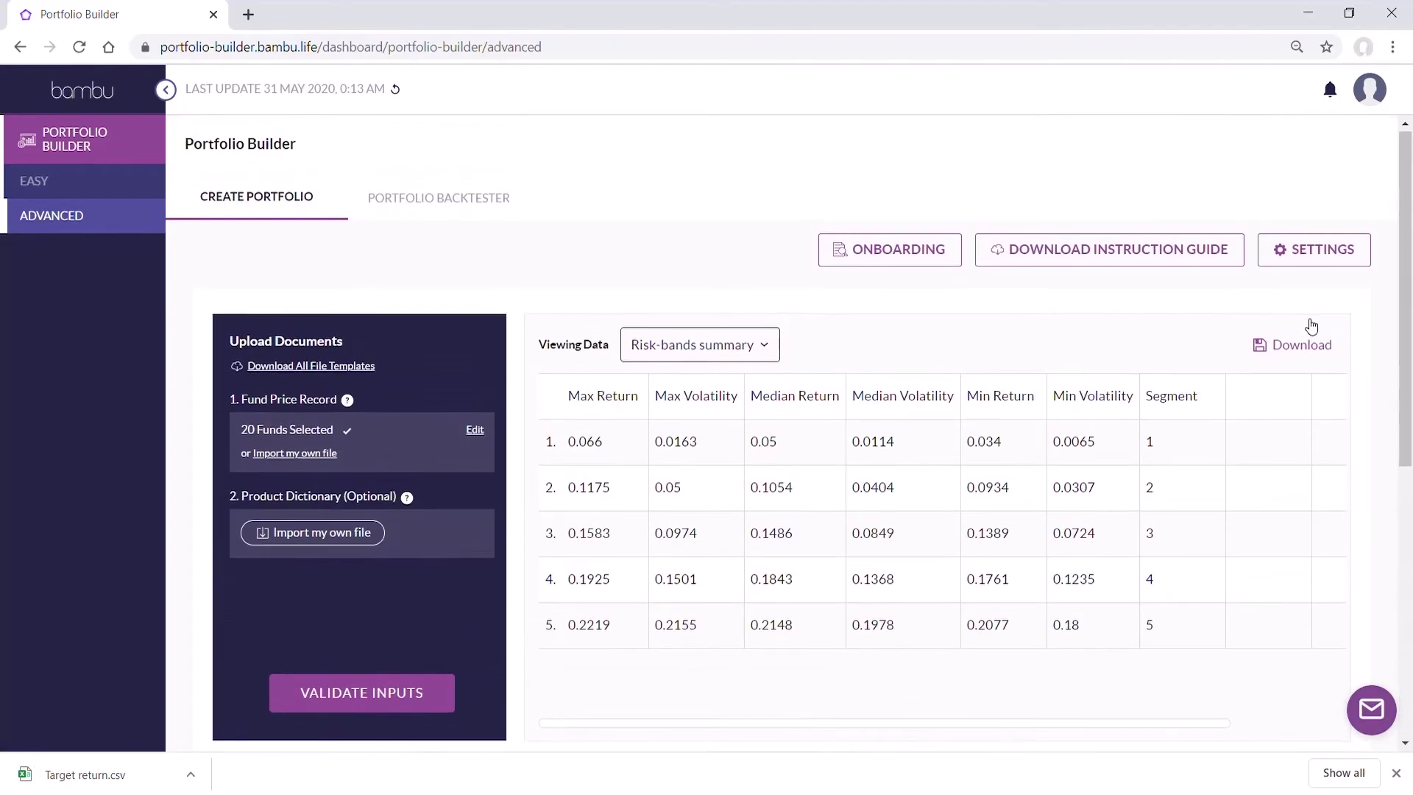
click(523, 203)
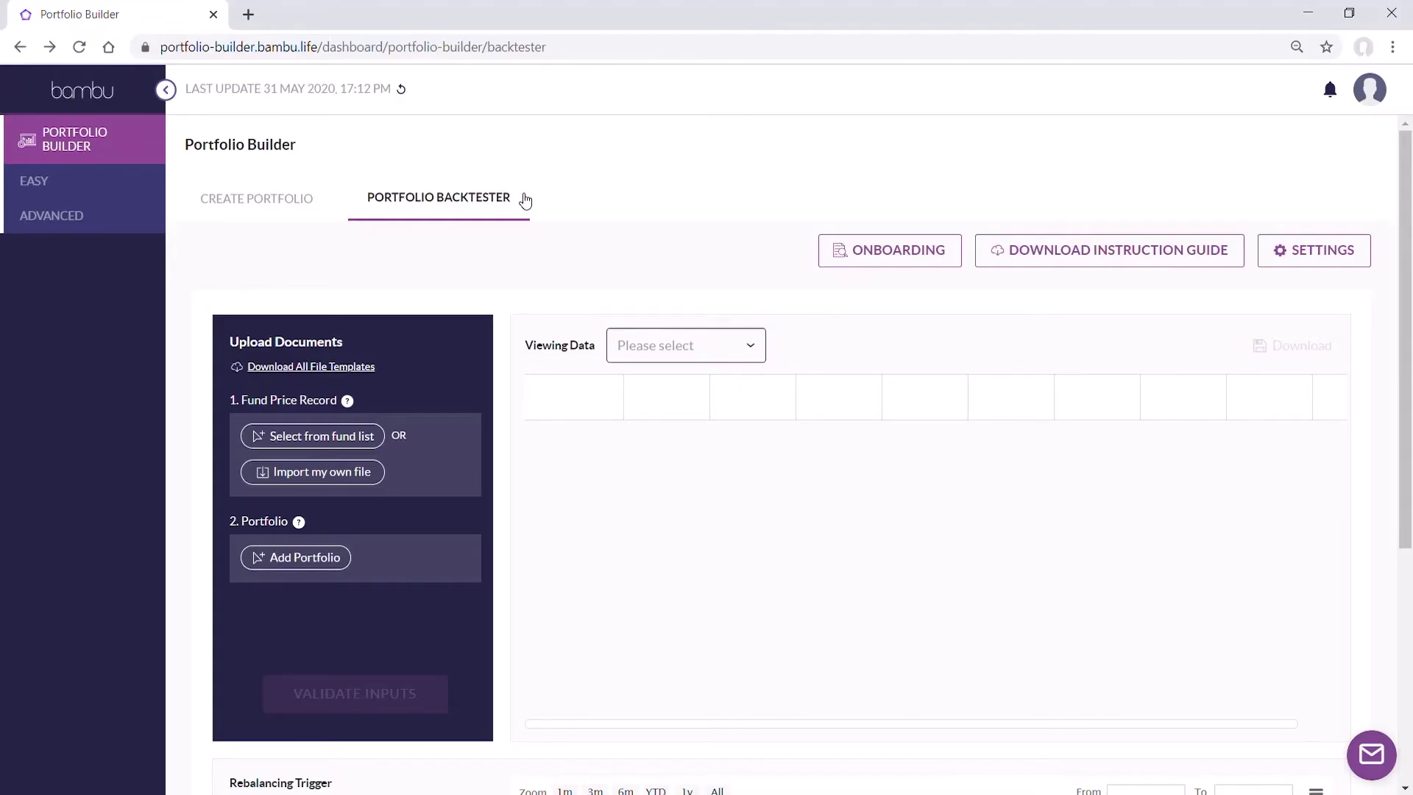
click(343, 435)
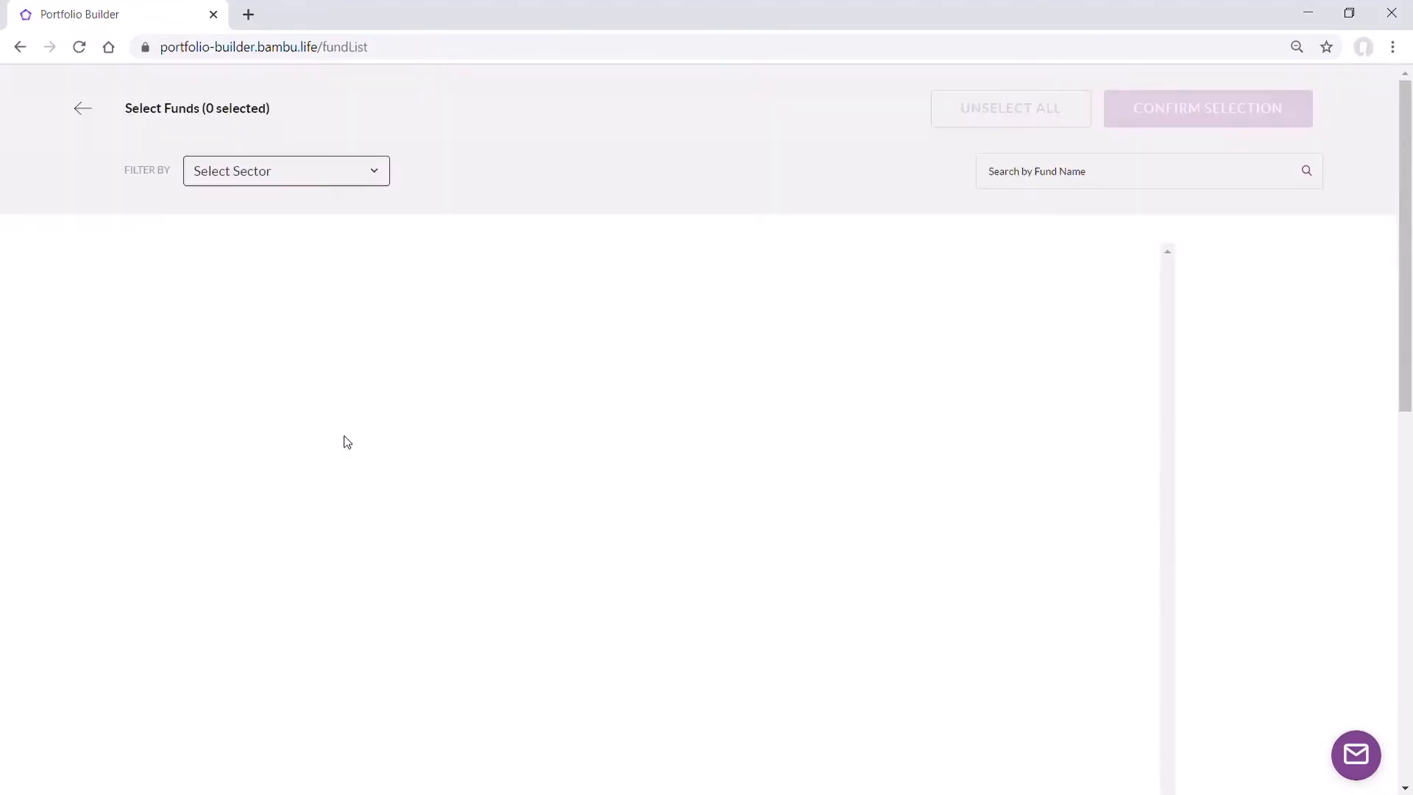
click(259, 302)
click(258, 434)
click(258, 500)
click(259, 631)
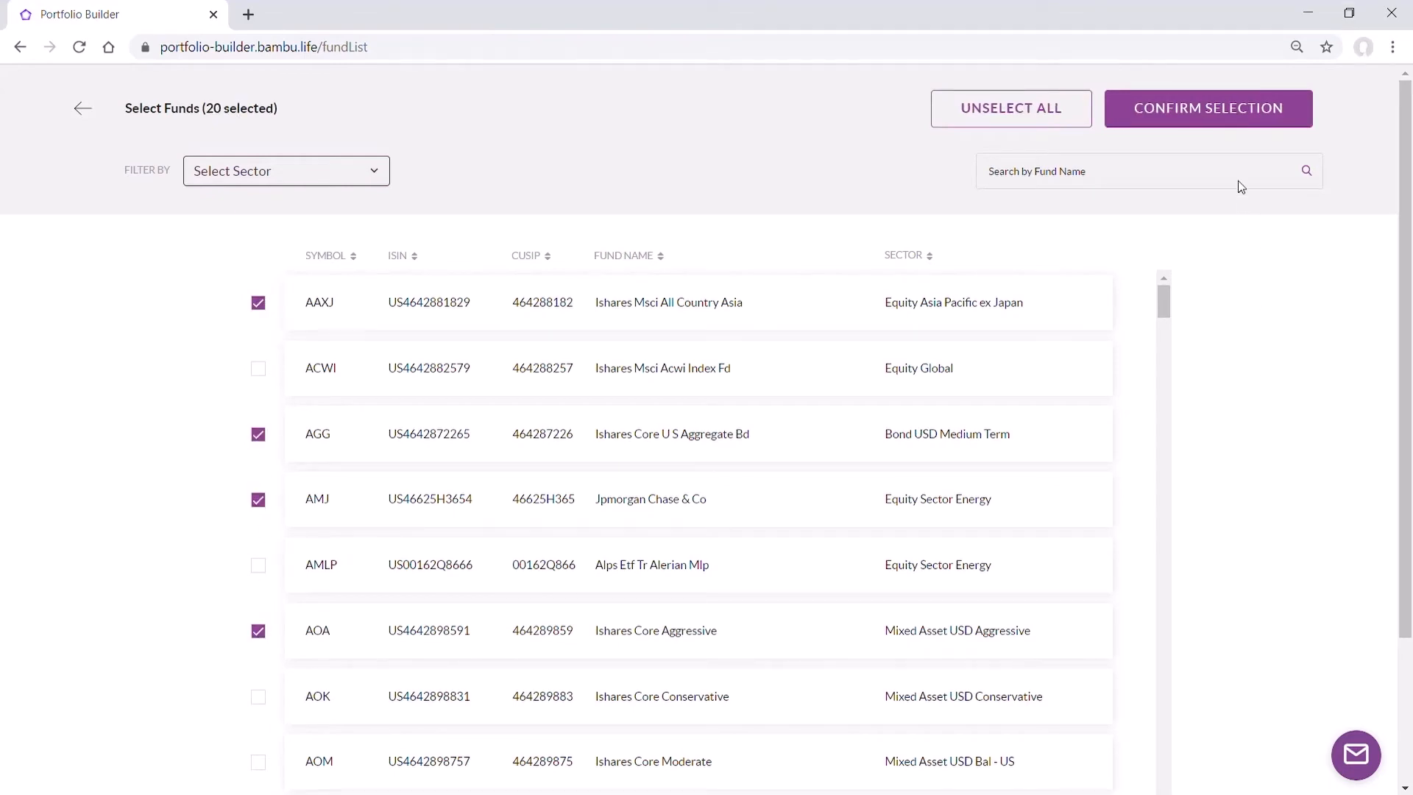
click(1224, 112)
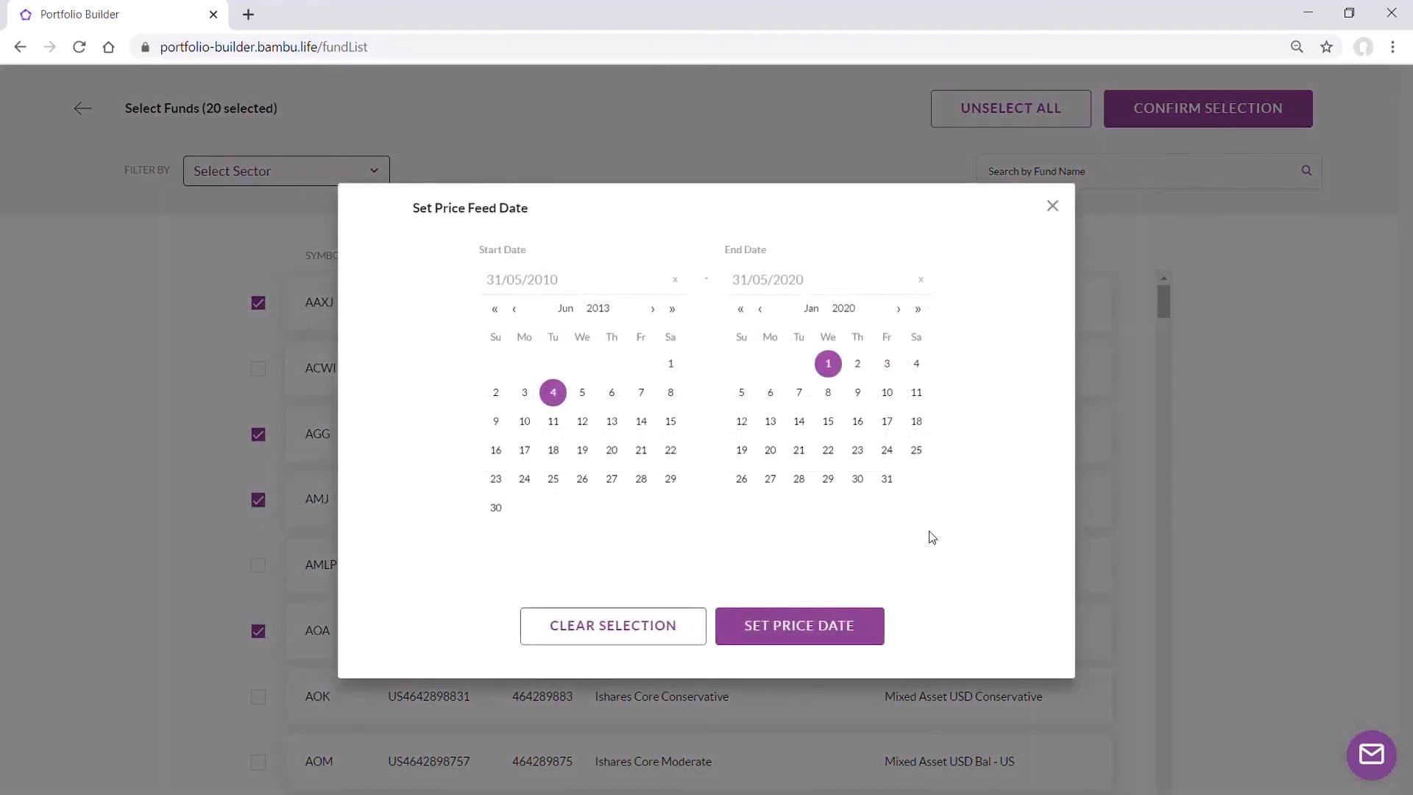
click(870, 624)
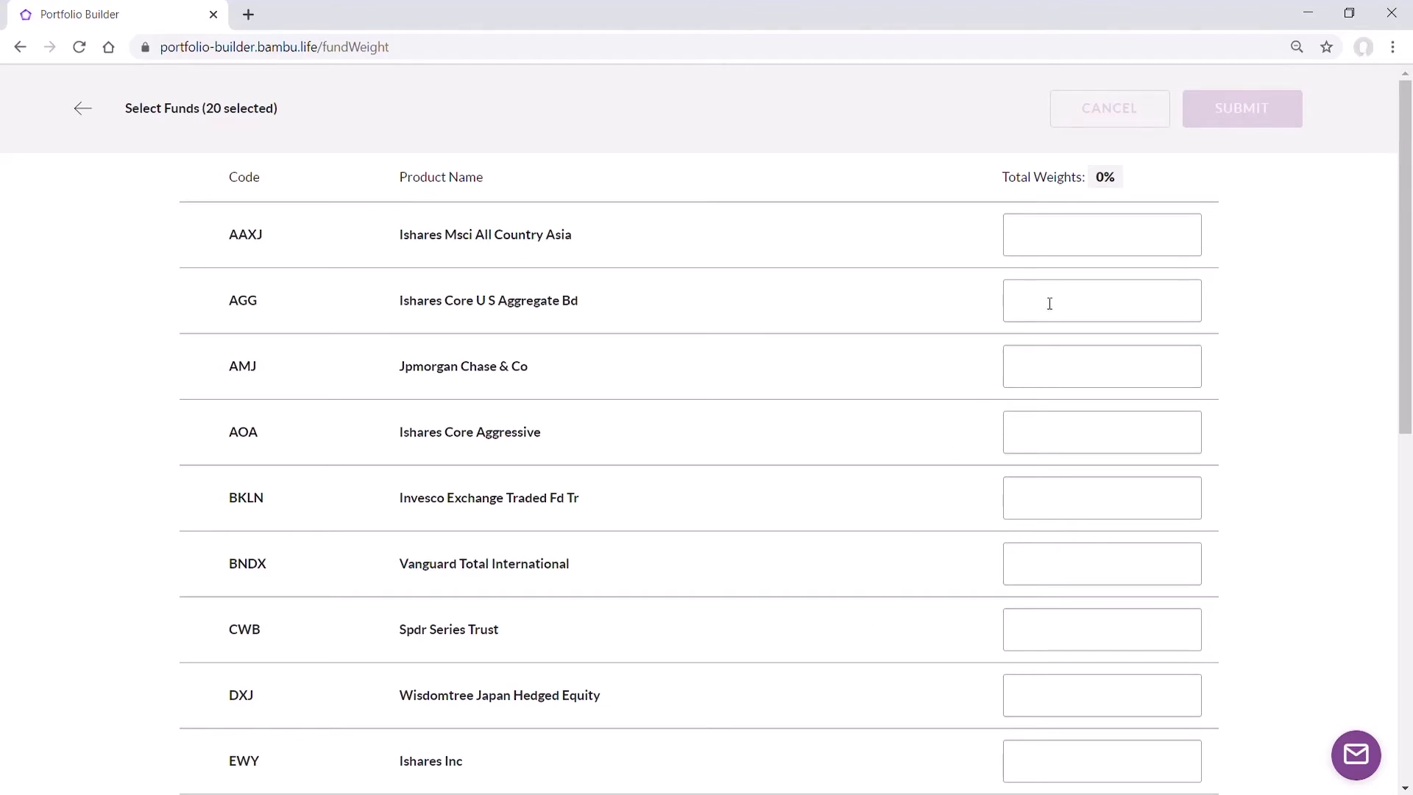
Assign and submit fund weights totalling 100%, including 1 for AAXJ, AGG, AMJ and AOA, 2 for BKLN and BNDX, and 9.9 for CWB.
click(1102, 242)
text(1)
key(Tab)
text(1)
key(Tab)
text(1)
key(Tab)
text(1)
text(2)
key(Tab)
text(2)
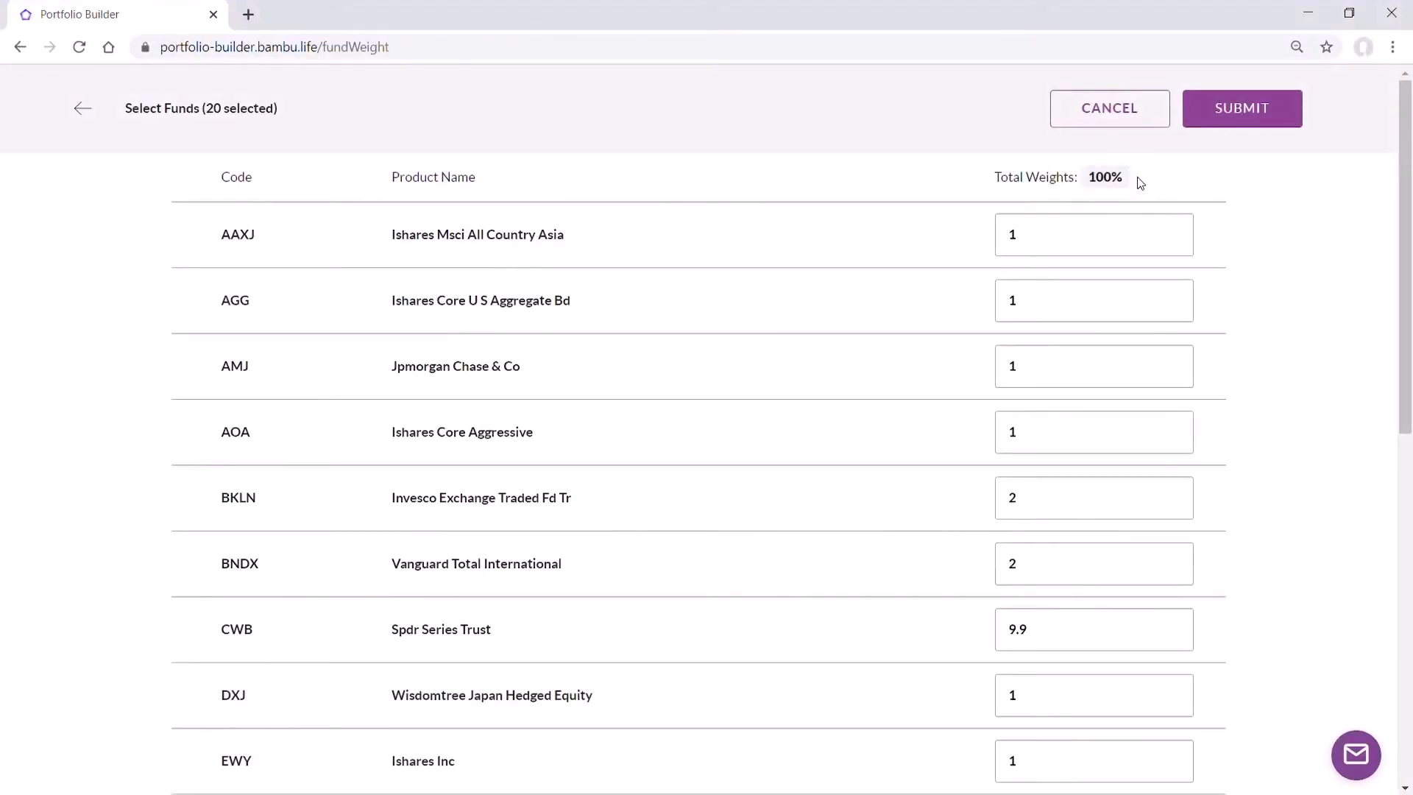
click(1236, 112)
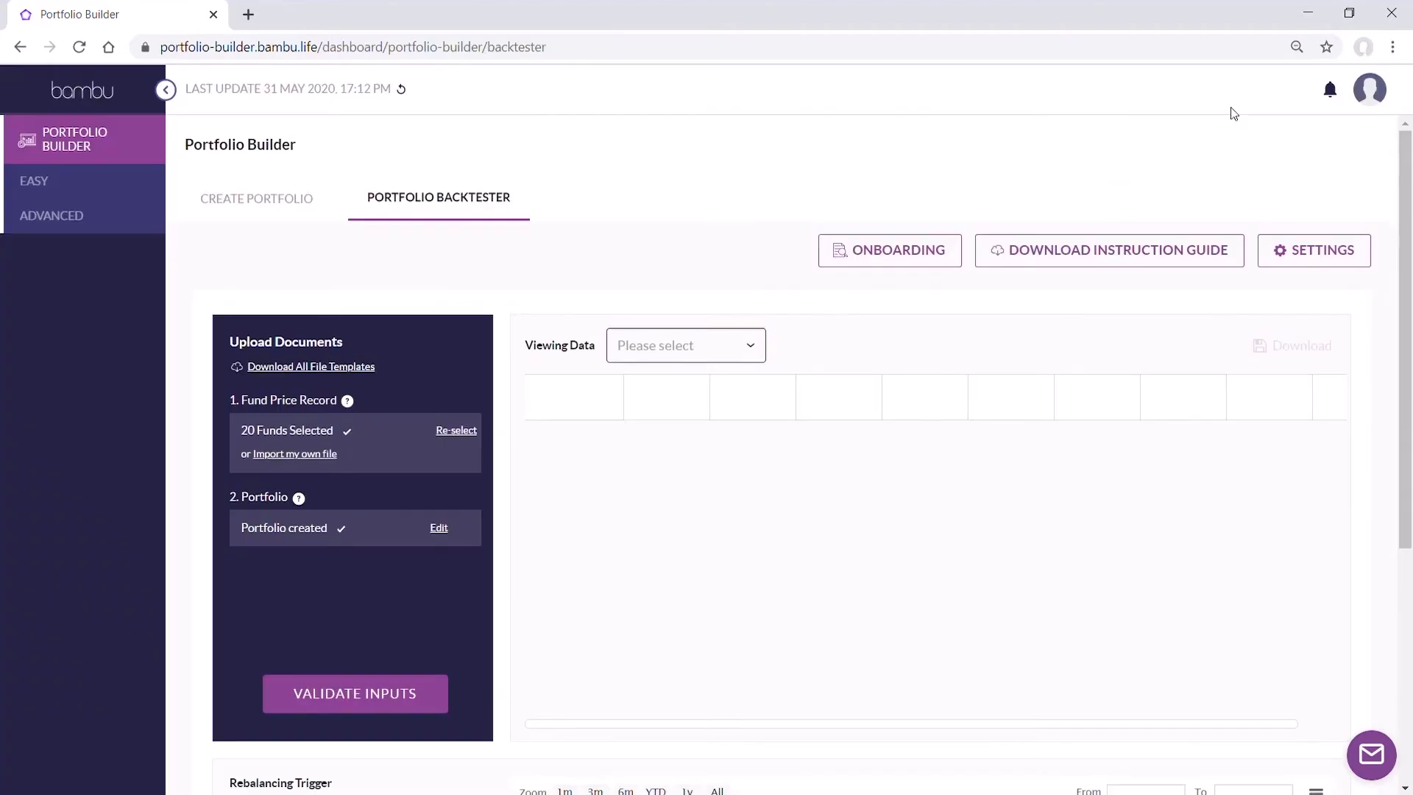
Validate the backtester's fund and portfolio inputs and dismiss the validation message.
click(424, 696)
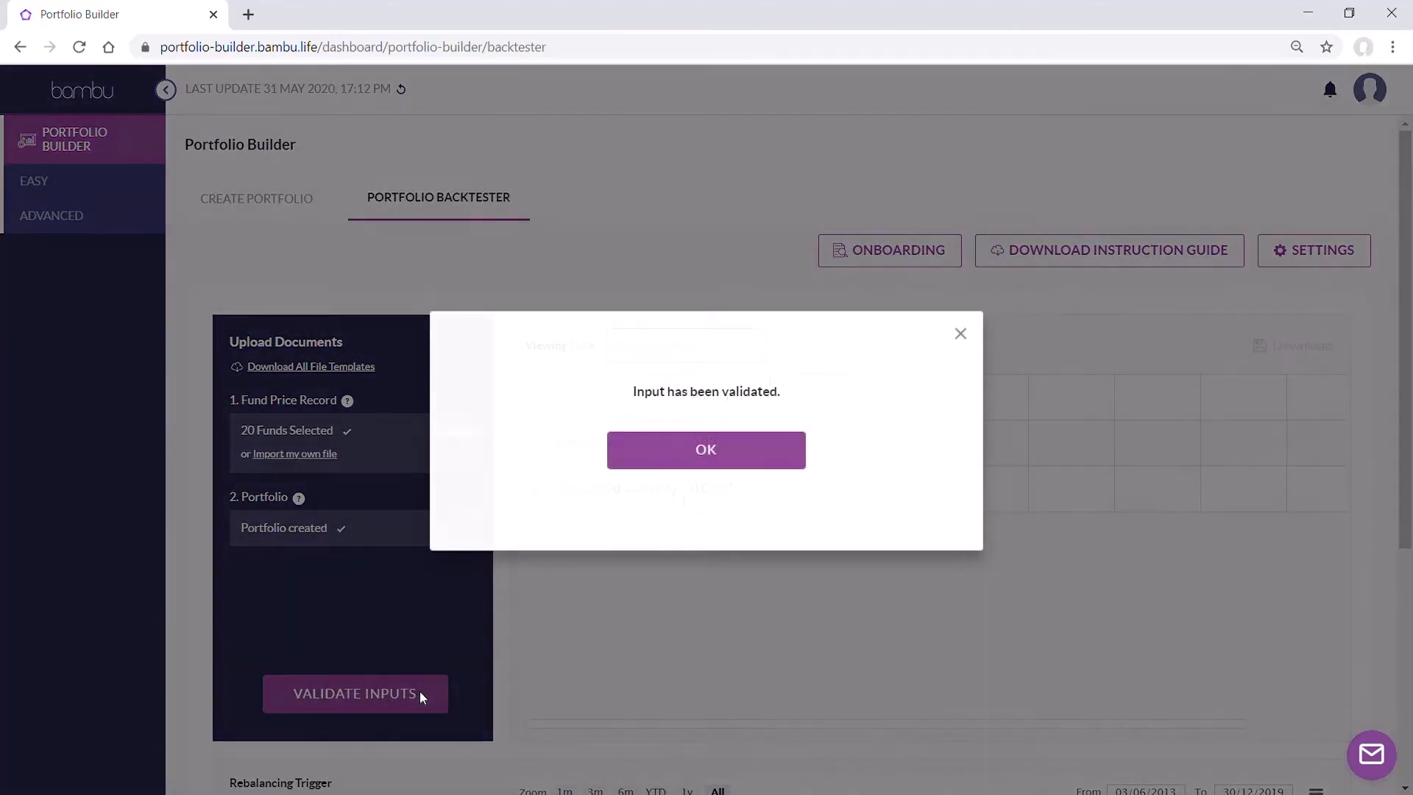
click(771, 451)
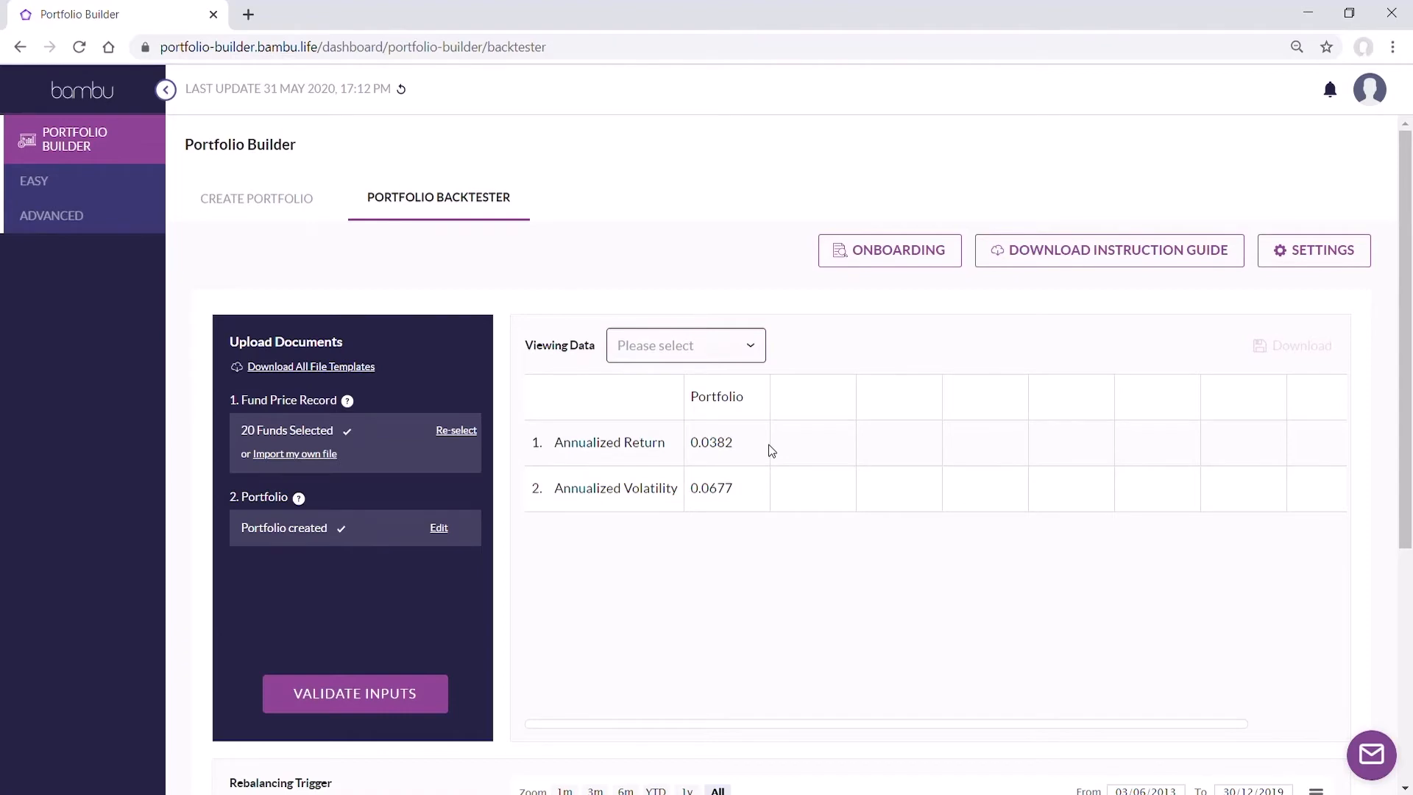
Run the backtest with a time-based rebalancing trigger set to Quartely.
scroll(771, 451, down, 5)
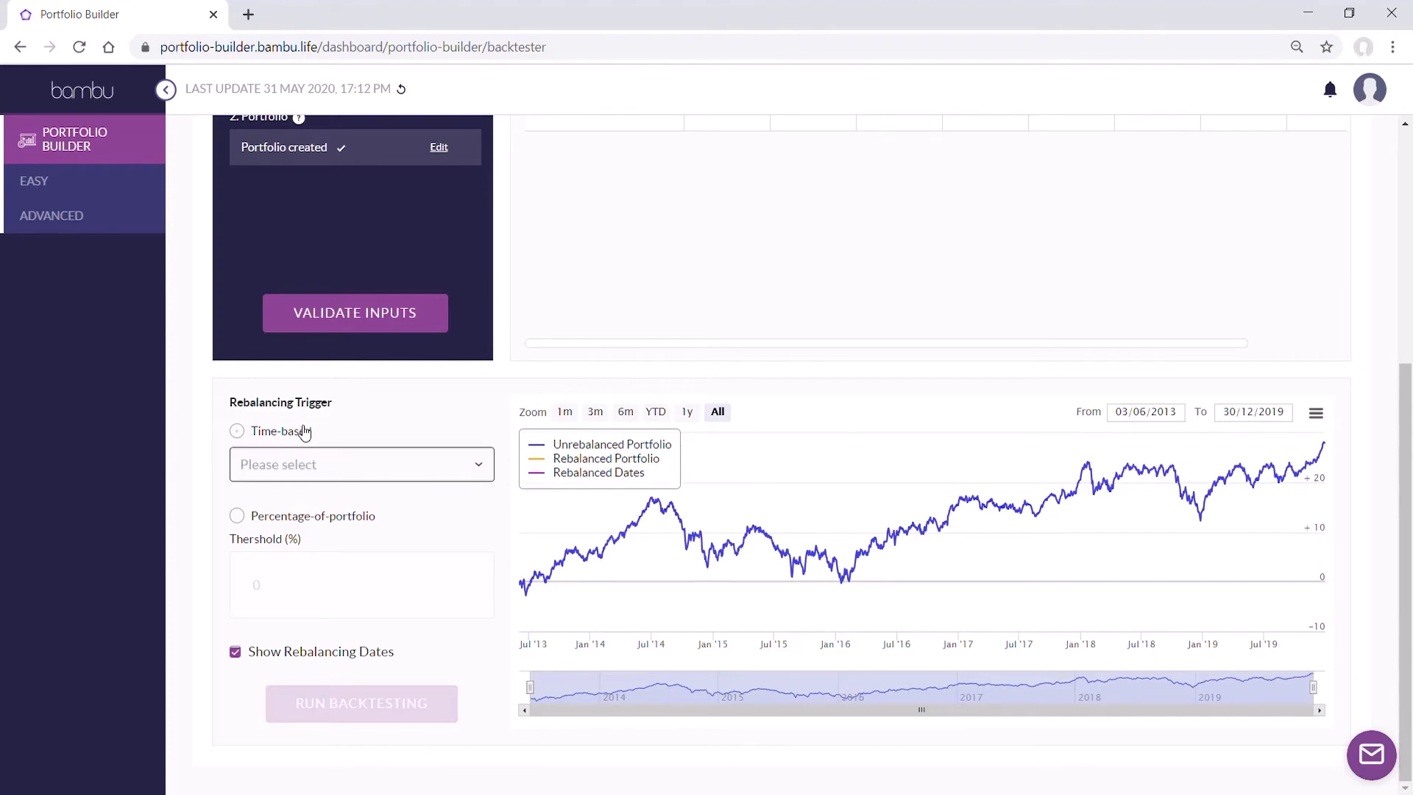
click(302, 431)
click(353, 460)
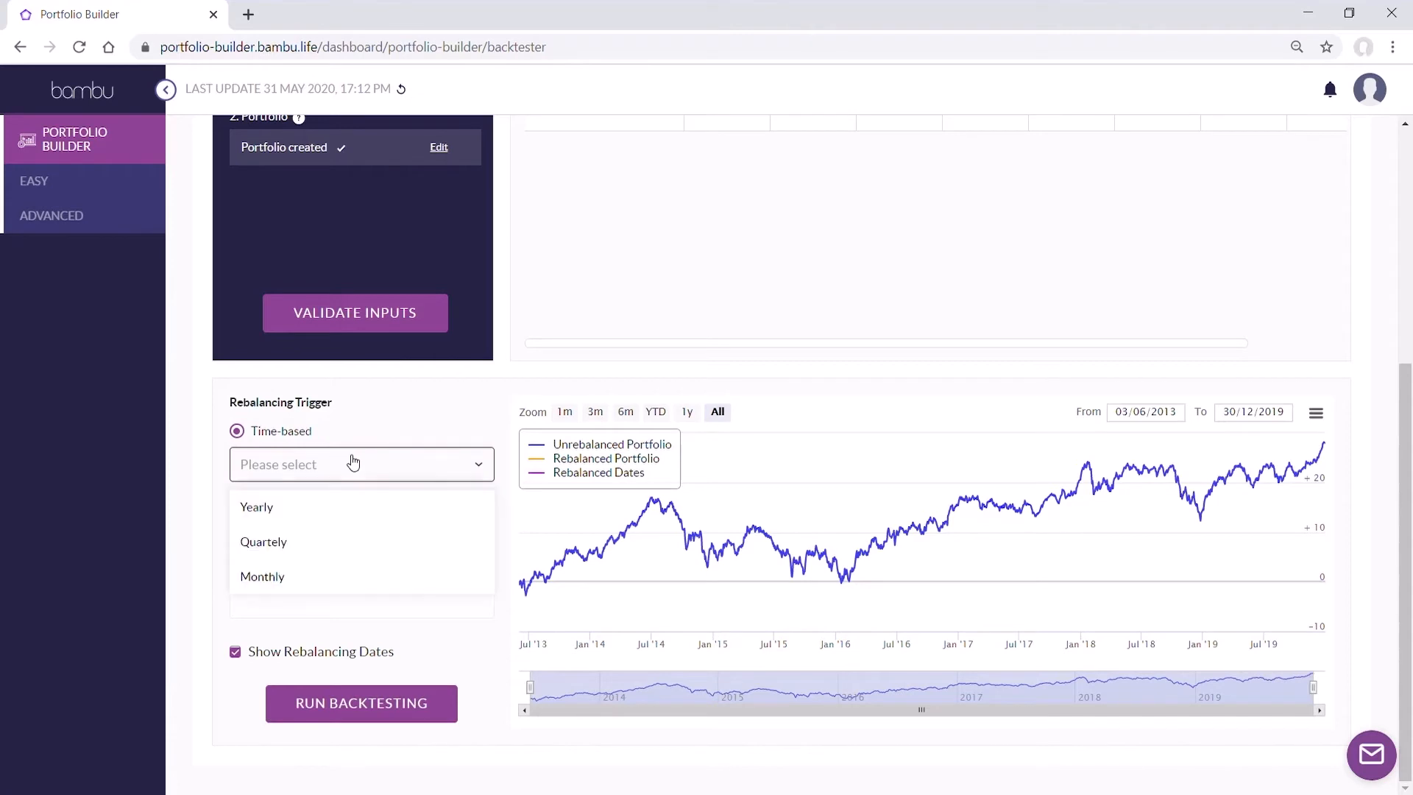
click(338, 538)
click(410, 703)
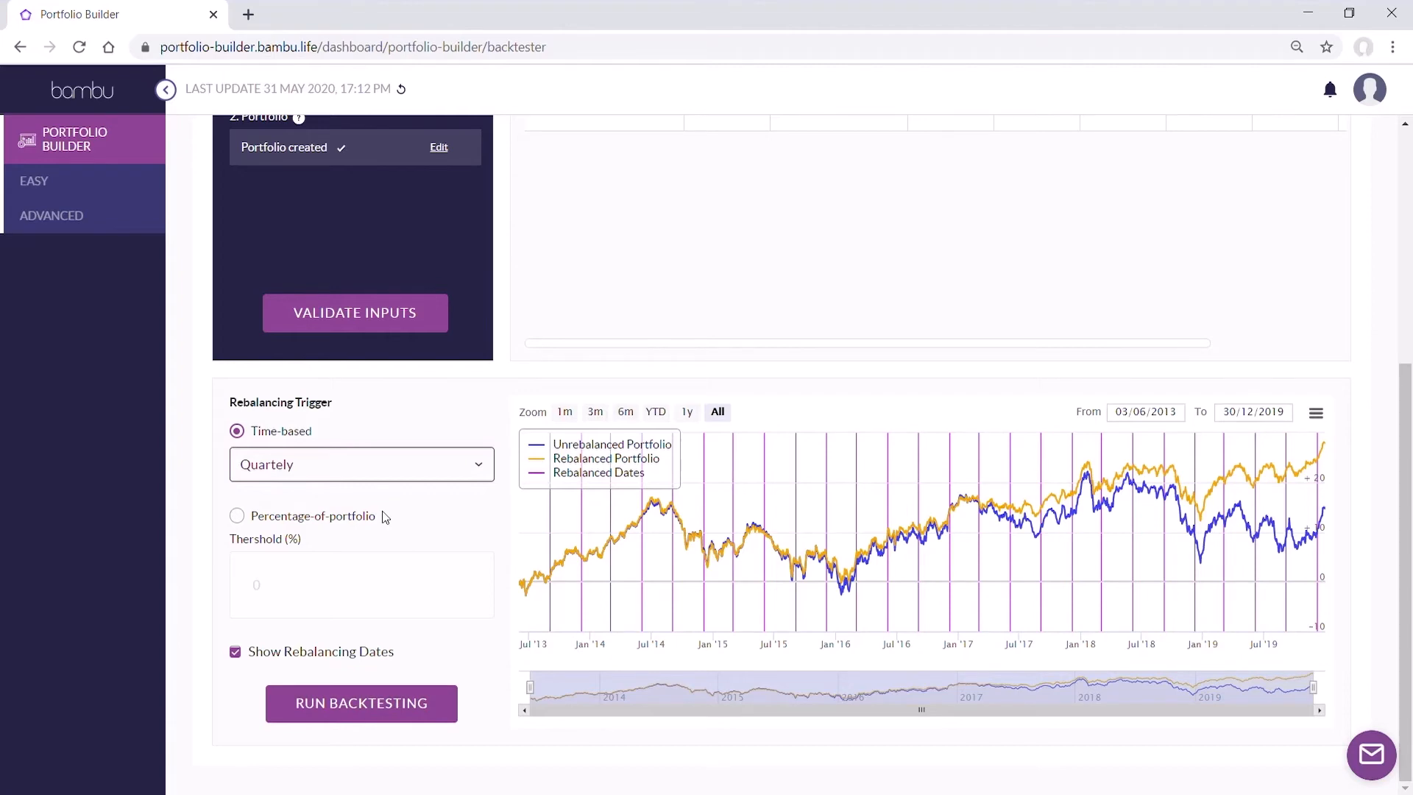
Switch the rebalancing trigger to Percentage-of-portfolio with a 20% threshold and rerun the backtest.
click(363, 517)
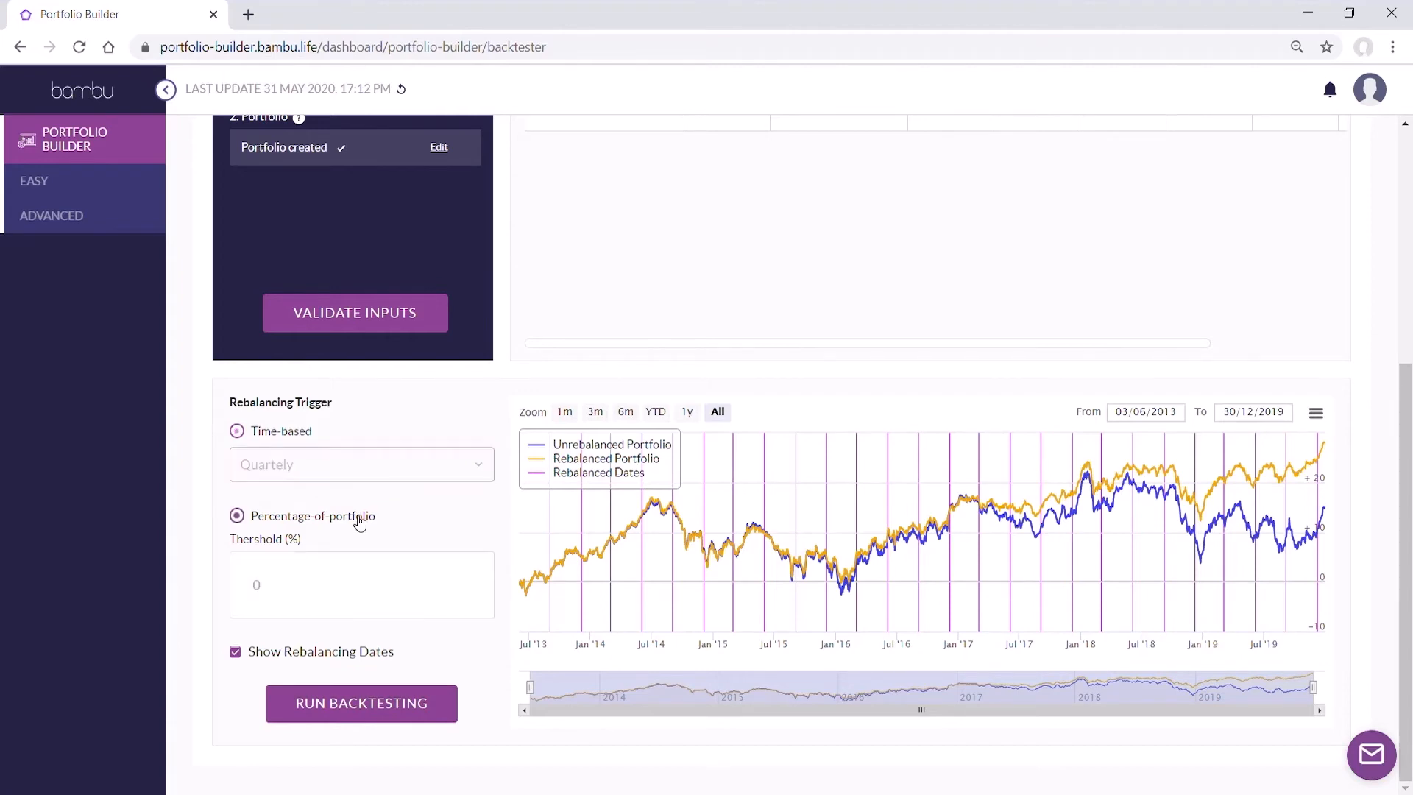
click(343, 599)
text(20)
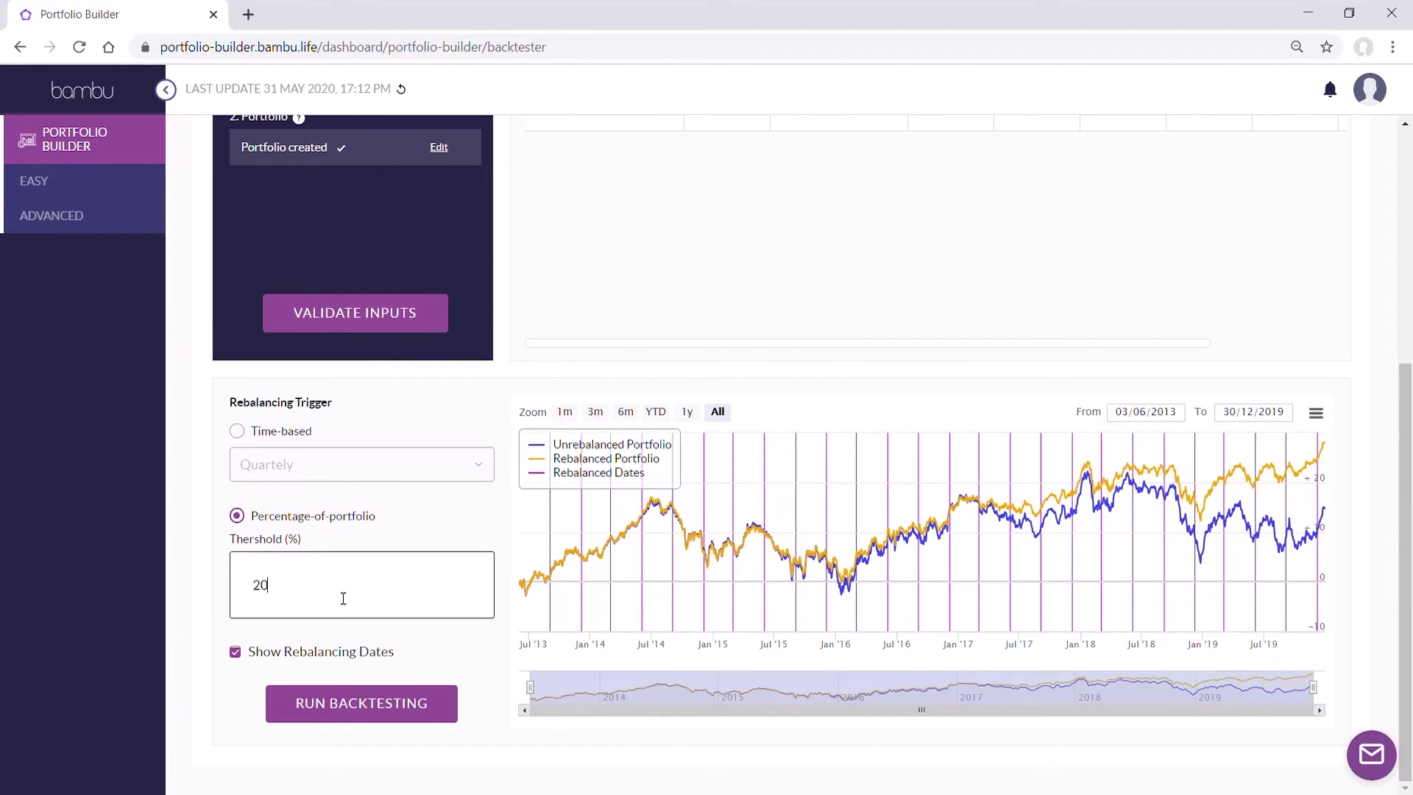
click(395, 705)
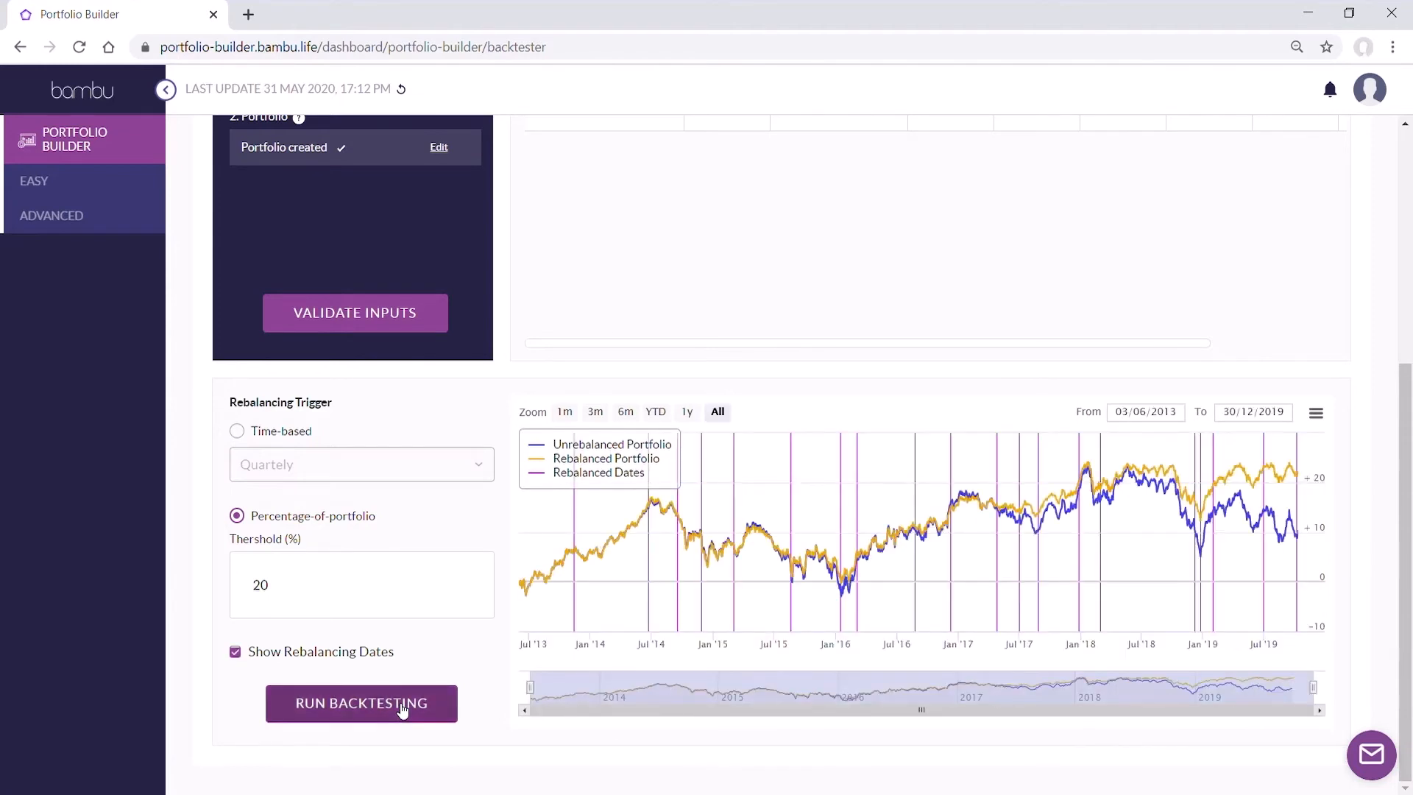
Turn the rebalancing dates on the backtest chart off and back on.
click(235, 652)
click(235, 652)
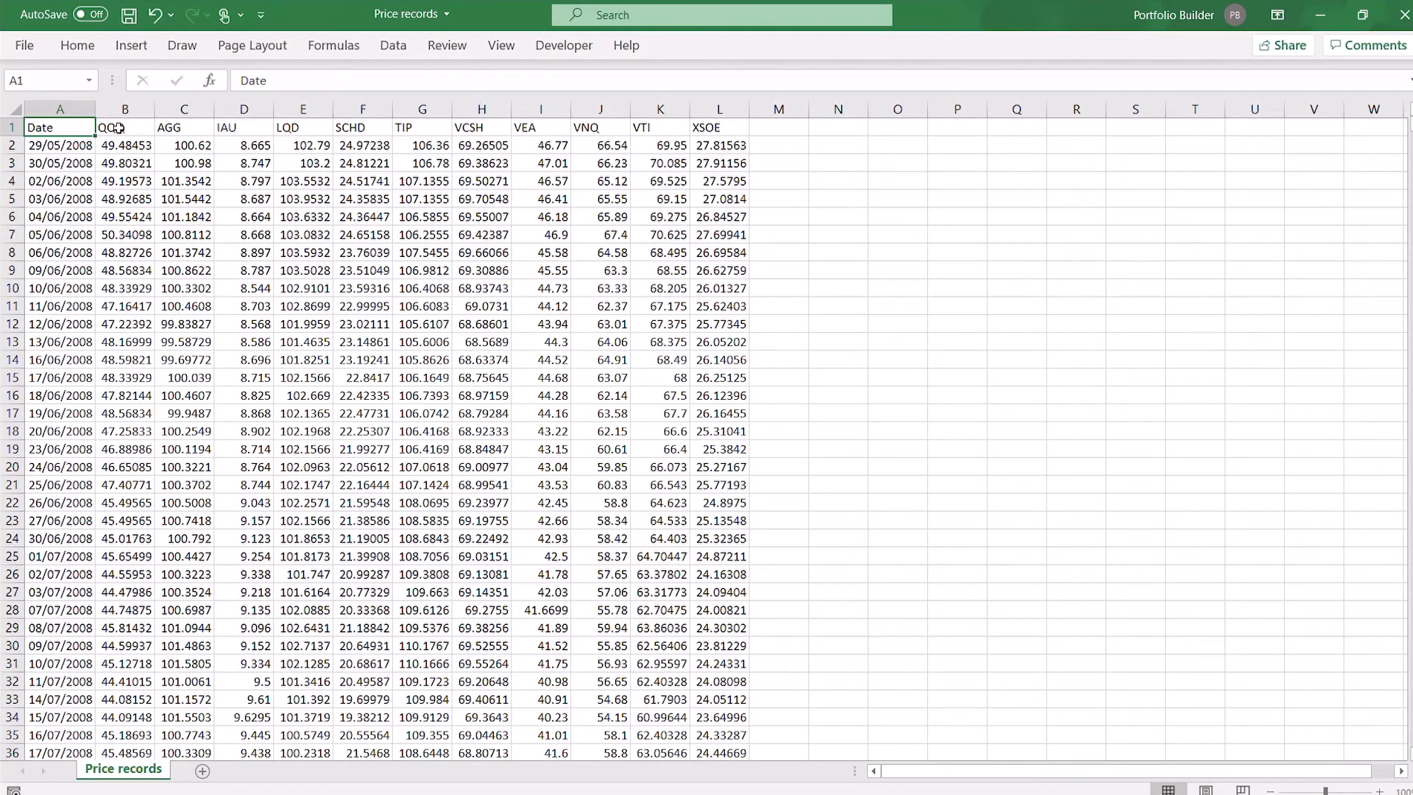
In the Price records workbook in Excel, examine the fund codes in the header row, the price data below them and the Date column.
drag(118, 127, 449, 120)
drag(575, 119, 708, 118)
key(ctrl+shift+Down)
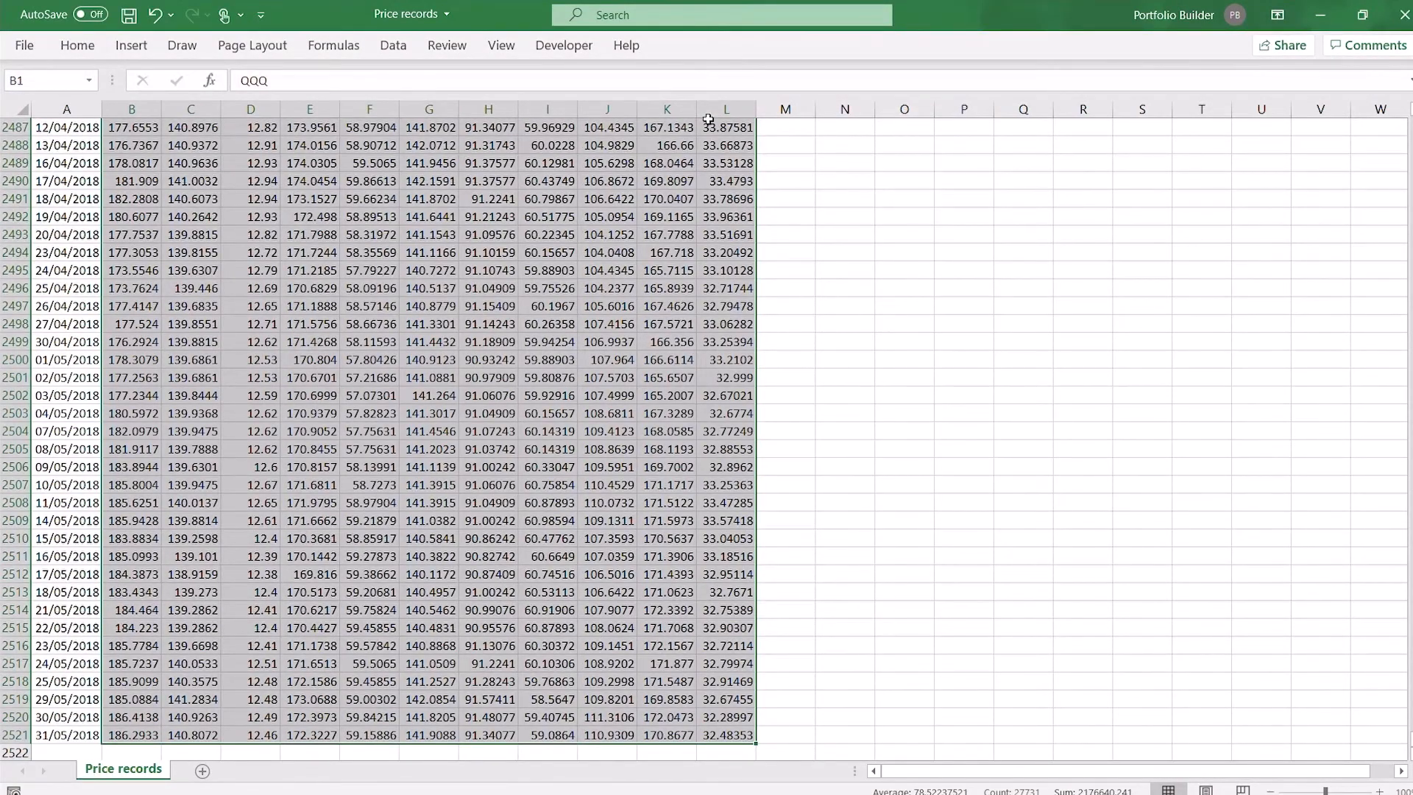
key(ctrl+Home)
click(82, 112)
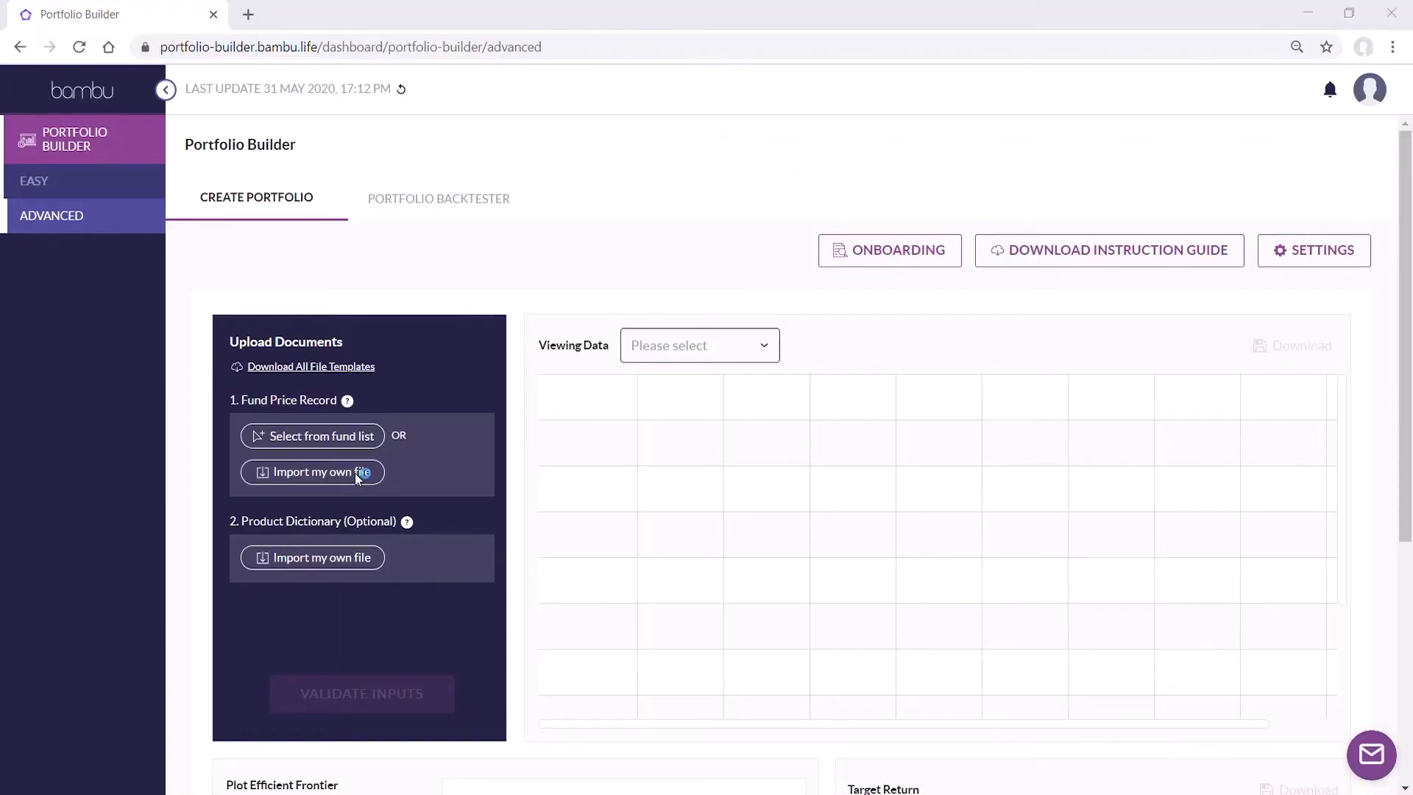
Switch to Portfolio Builder's advanced mode and import the Price records file as the fund price record.
click(354, 473)
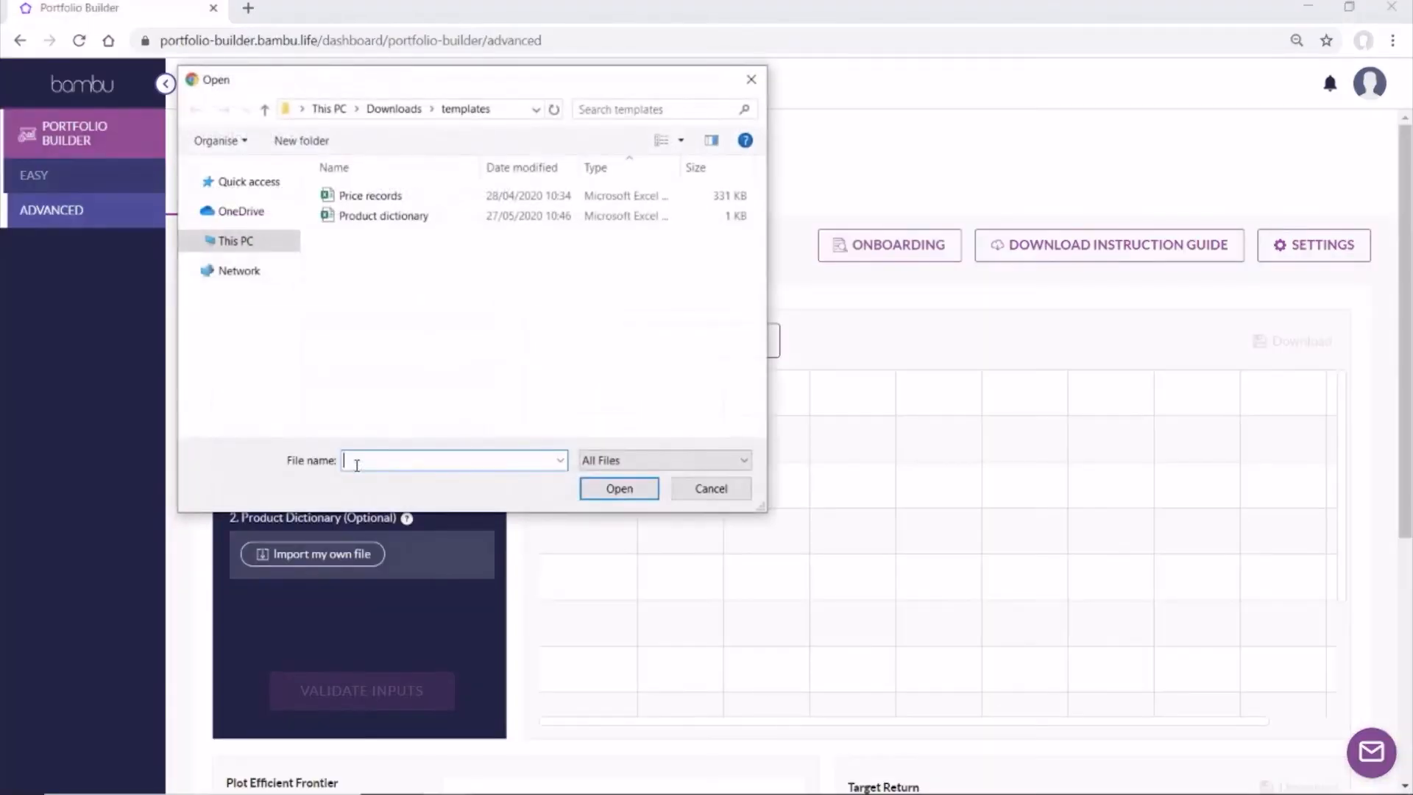
double_click(375, 195)
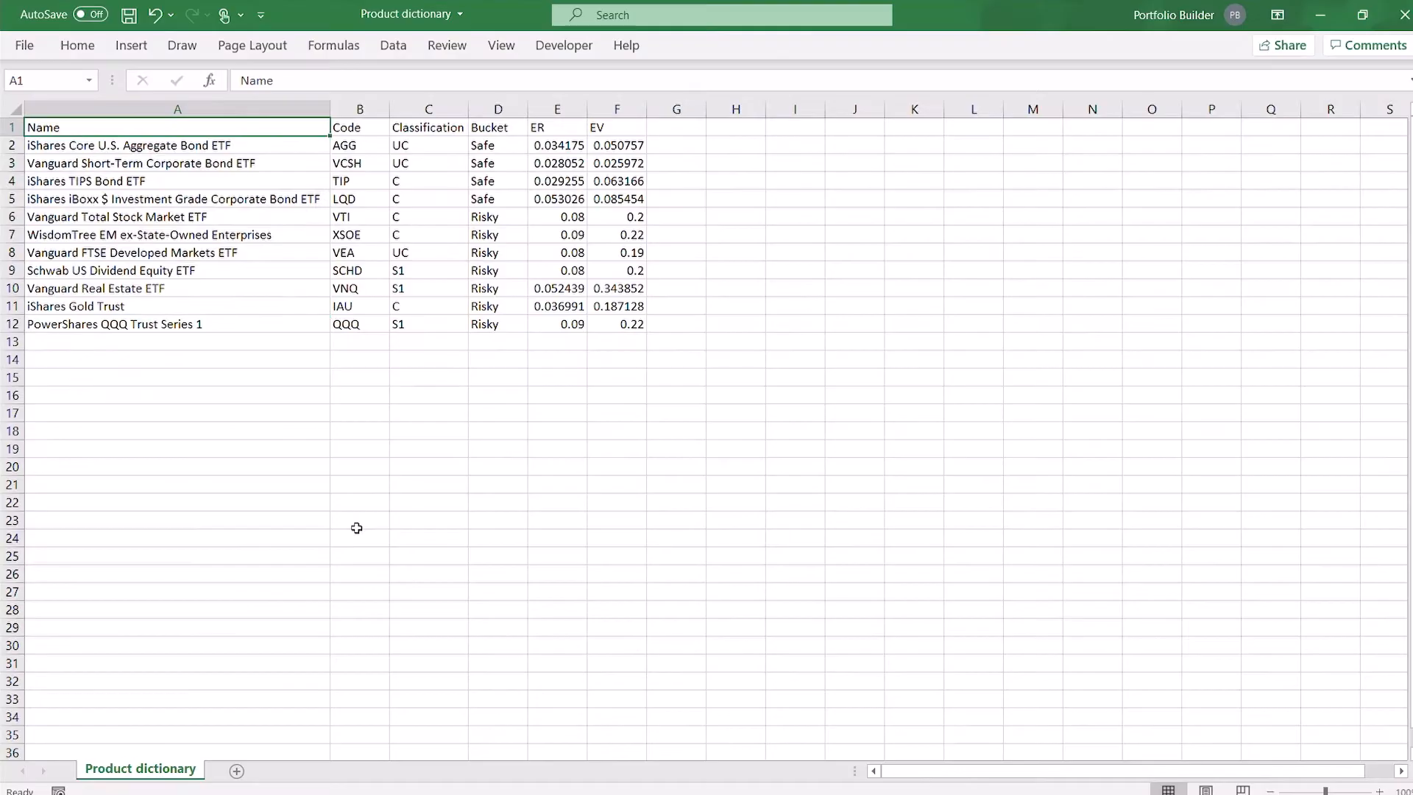
In the Product dictionary workbook in Excel, examine the Name, Code, Classification, Bucket, ER and EV columns.
key(ctrl+shift+Down)
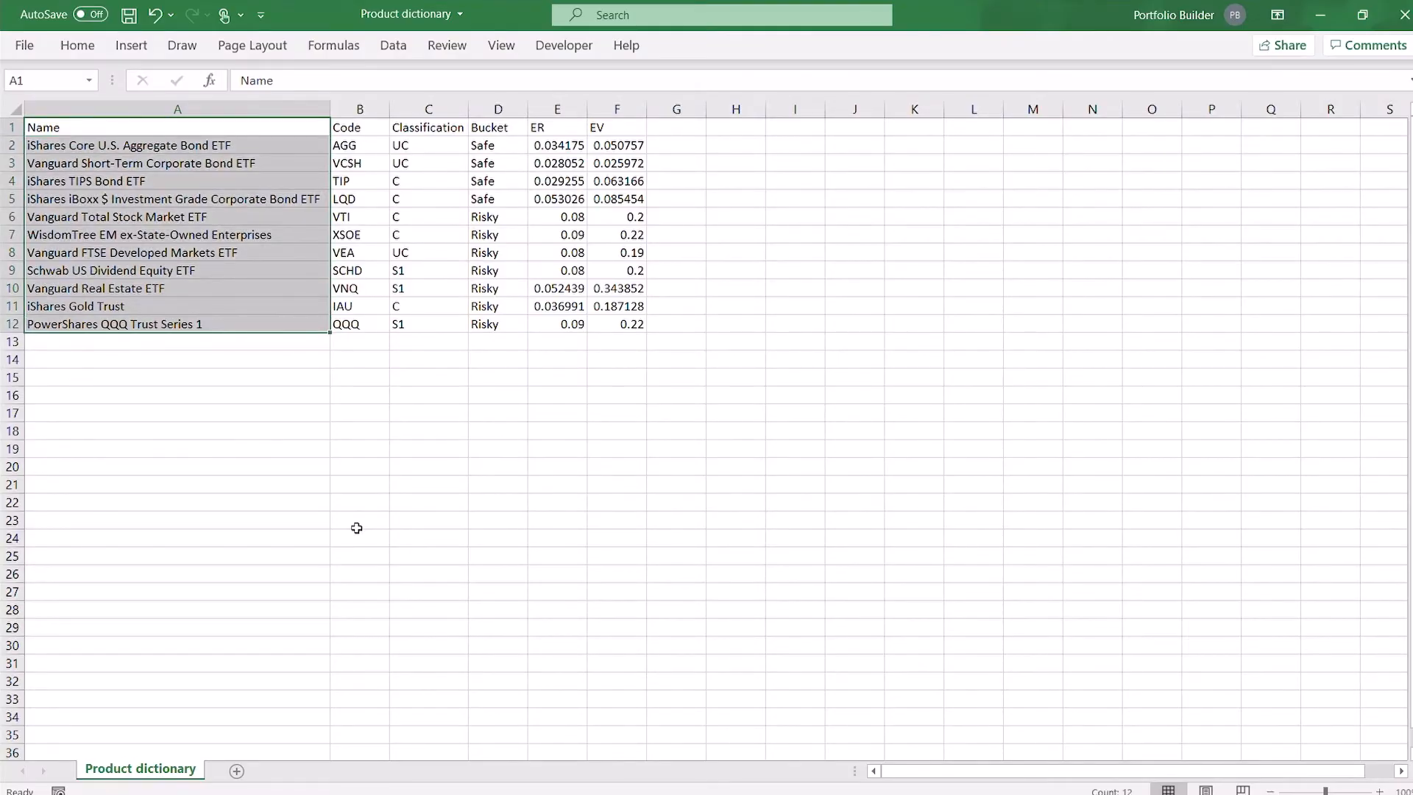
key(Right)
key(ctrl+shift+Down)
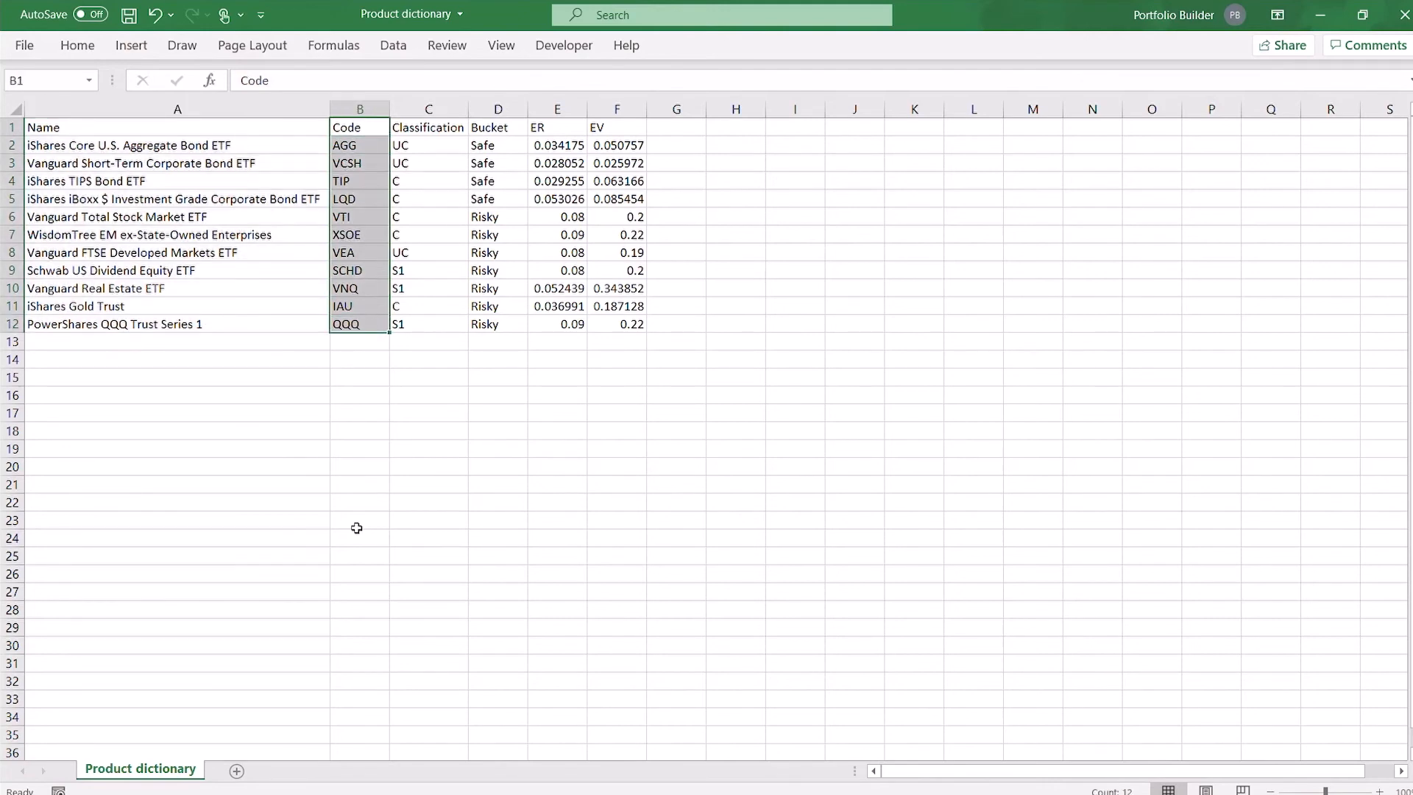
key(Right)
key(ctrl+shift+Down)
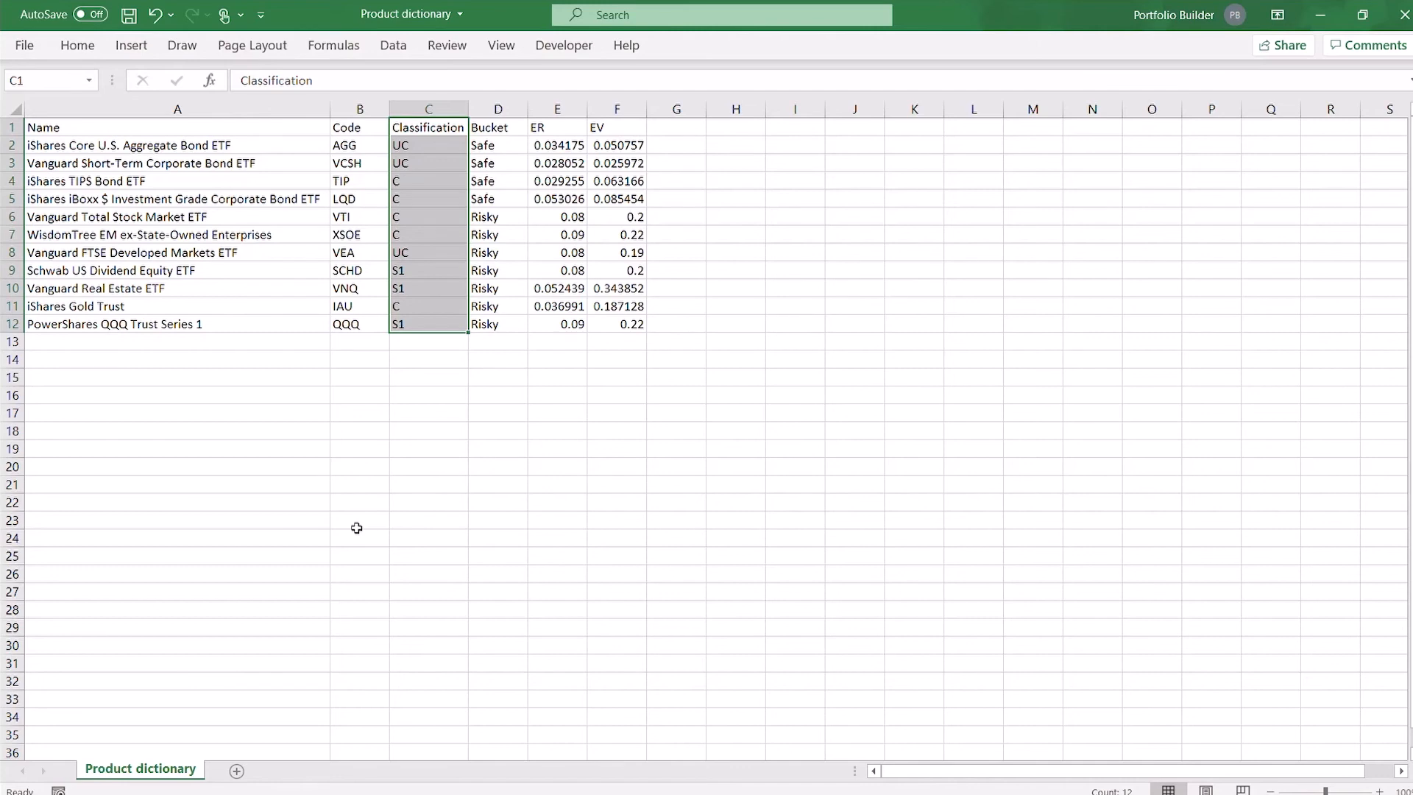
key(Right)
key(ctrl+shift+Down)
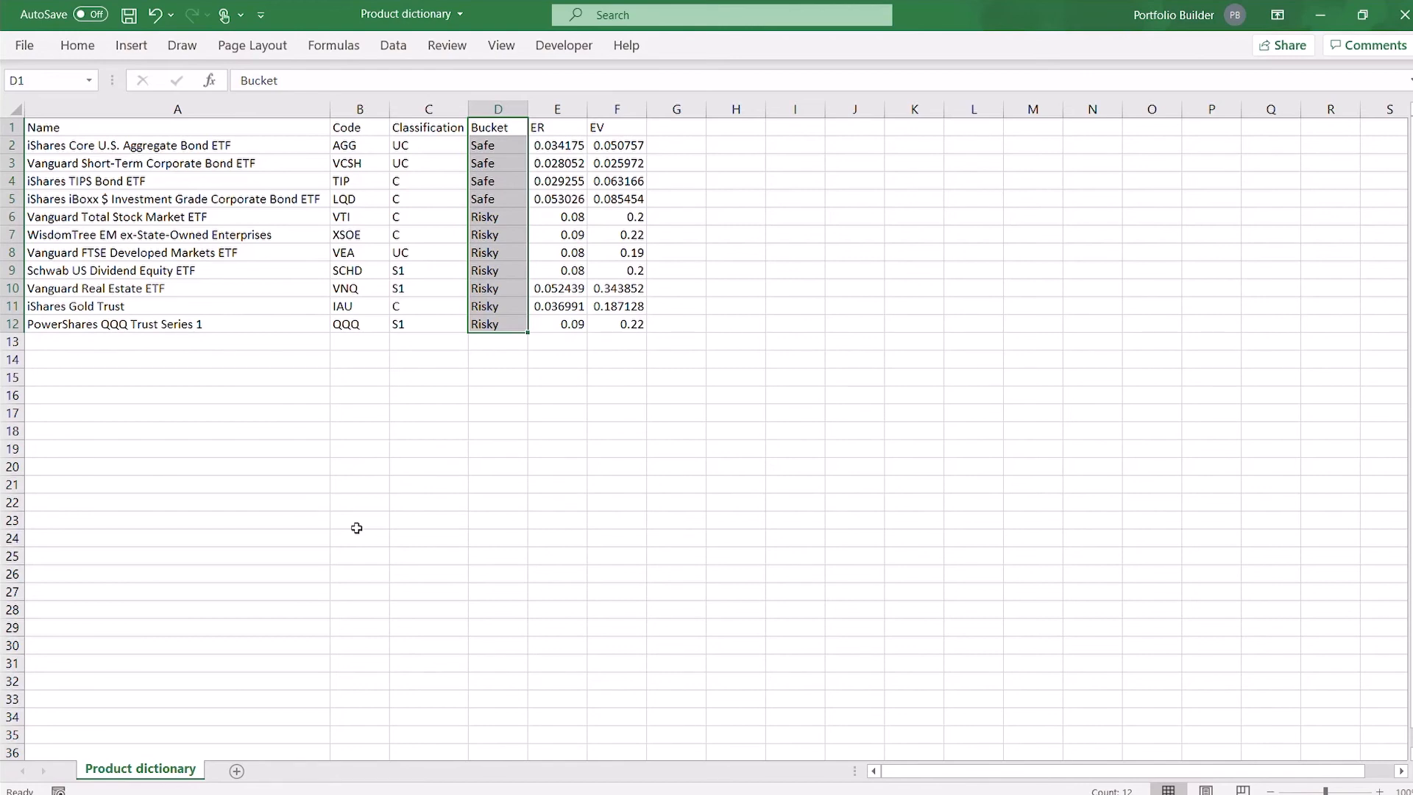
key(Right)
key(shift+Right)
key(ctrl+shift+Down)
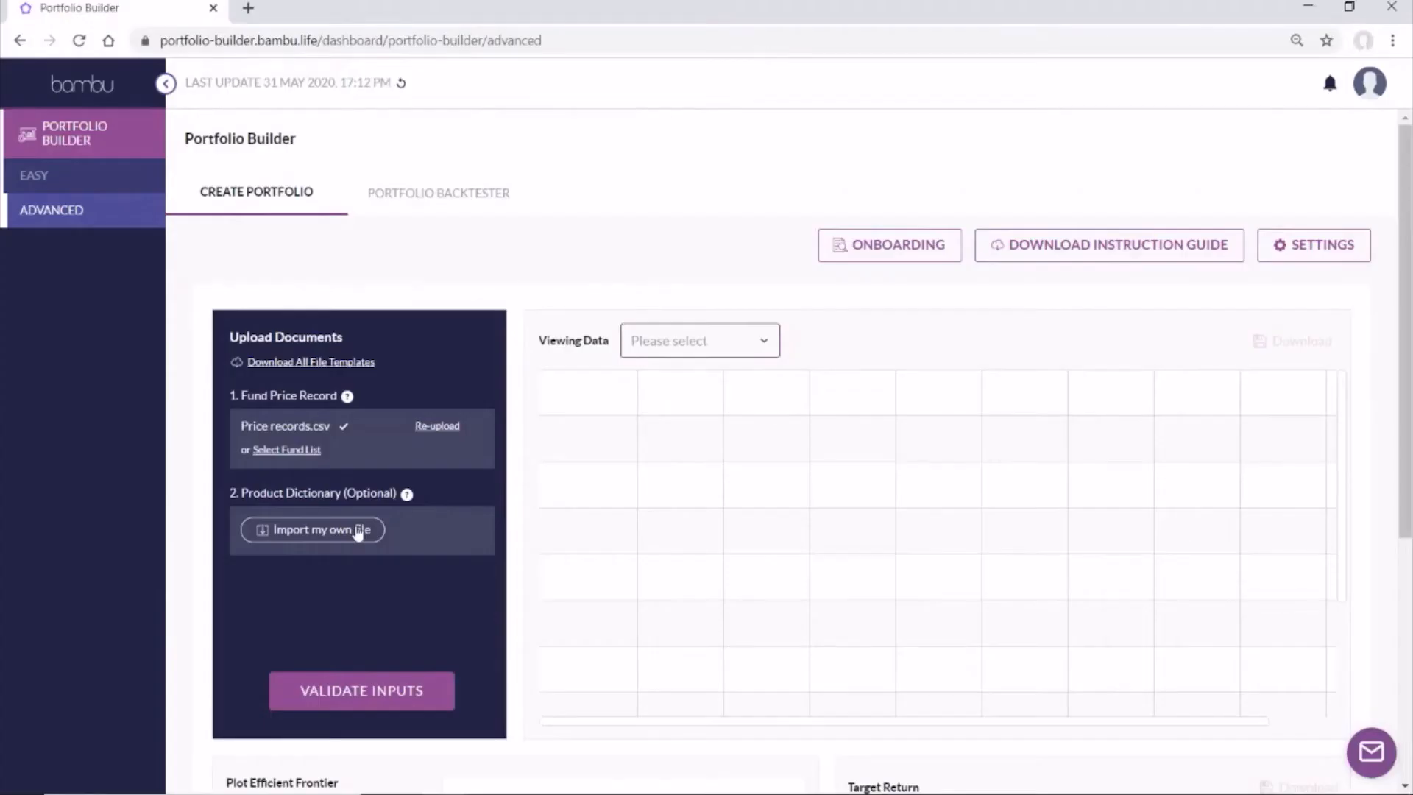
Back in Portfolio Builder, import Product dictionary.csv as the product dictionary and validate the inputs with override, classification labels and bucket labels enabled.
click(359, 533)
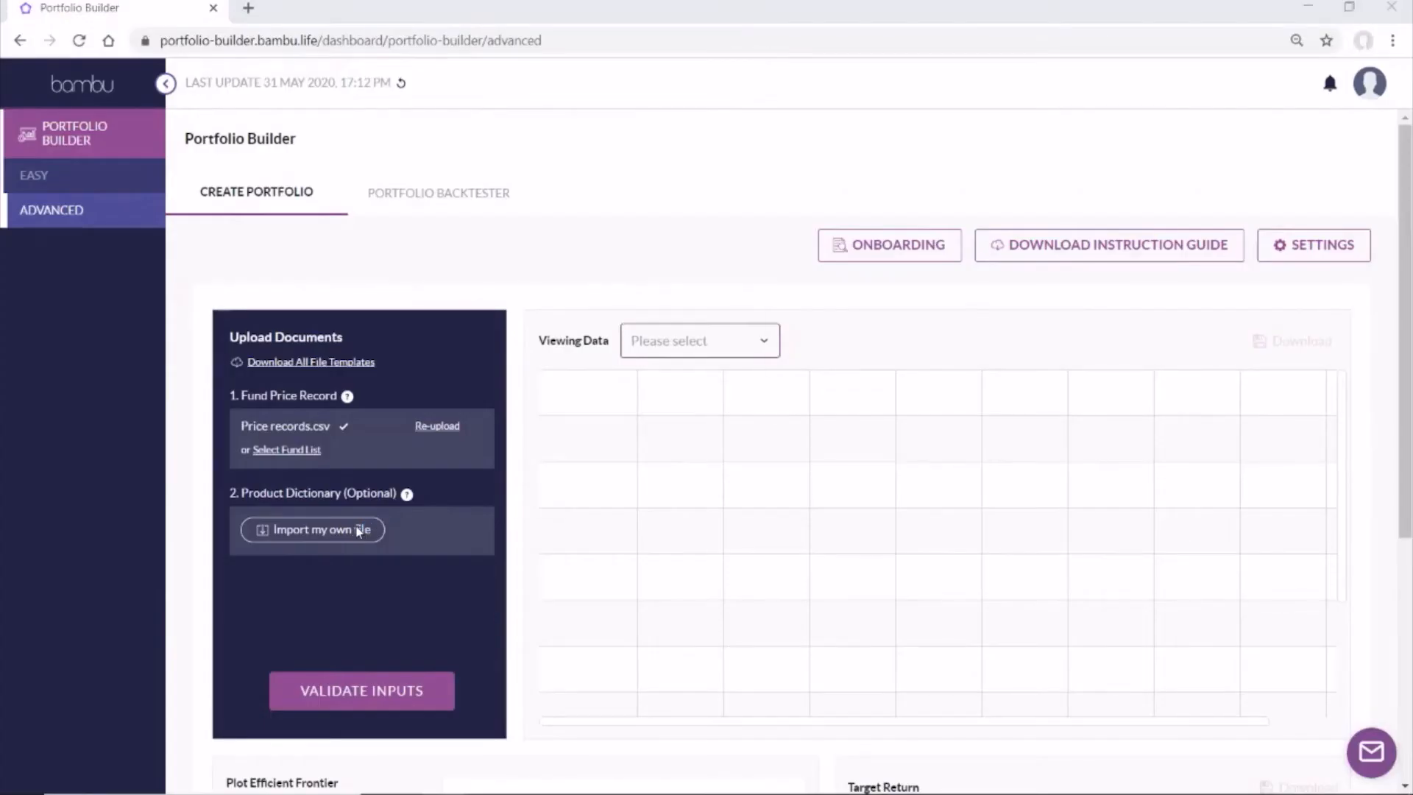
double_click(391, 216)
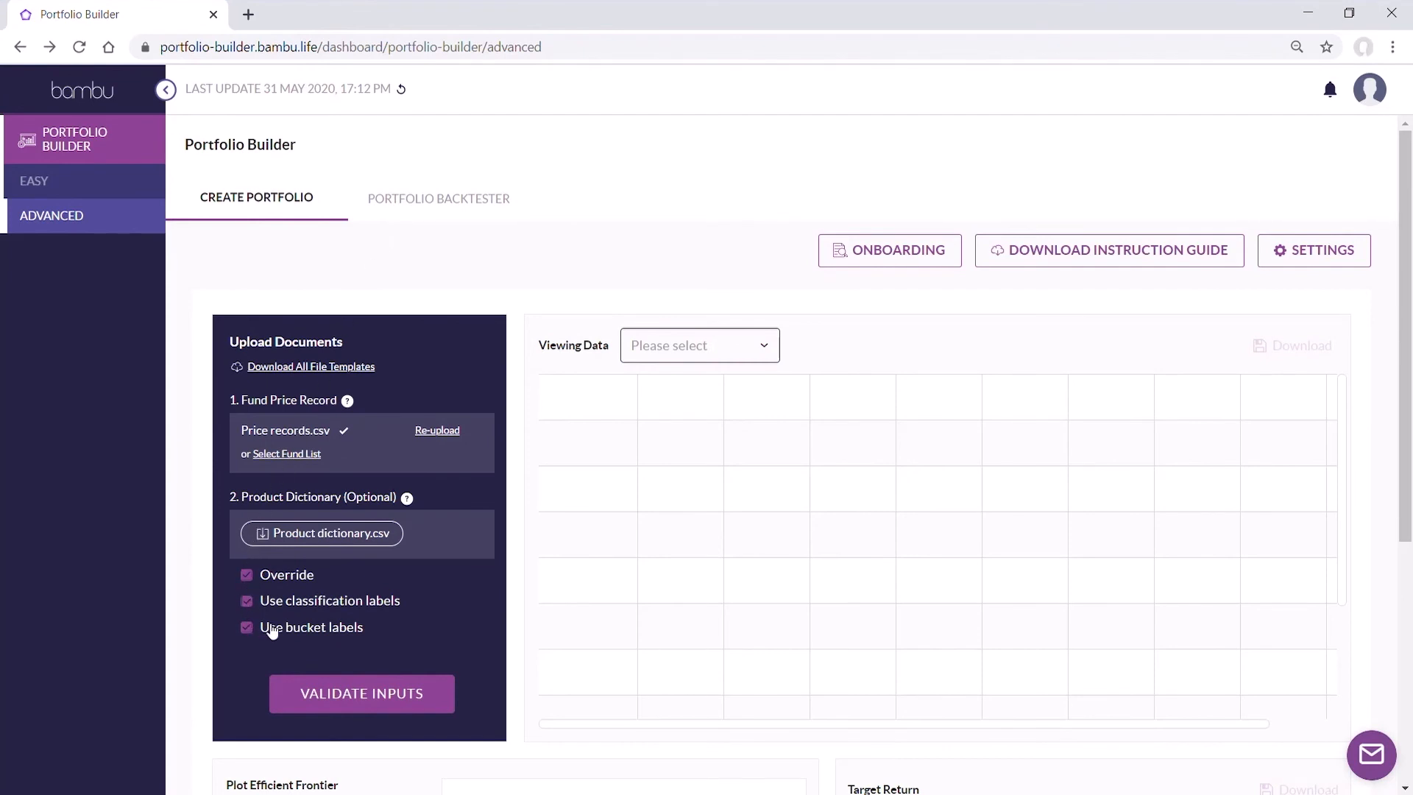
click(431, 698)
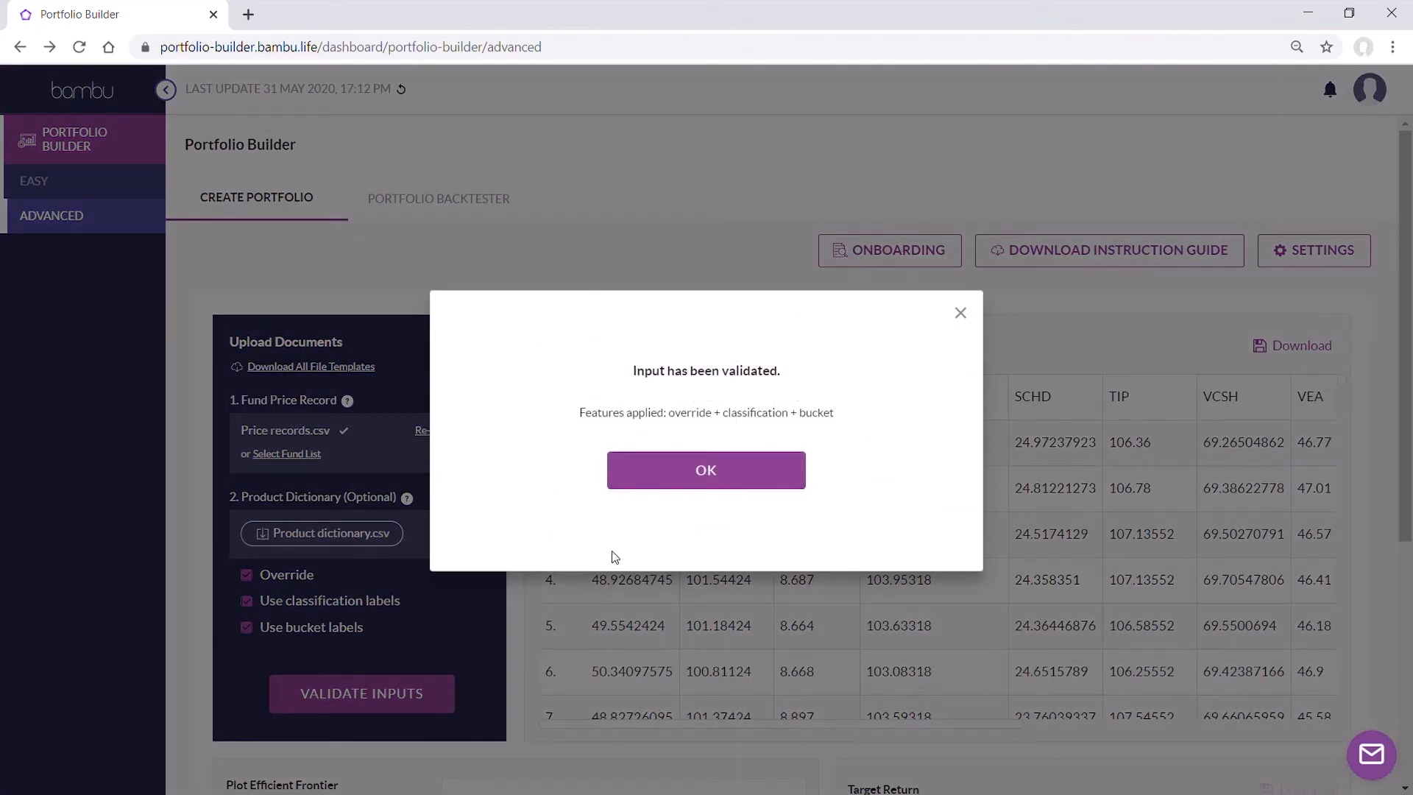
click(723, 479)
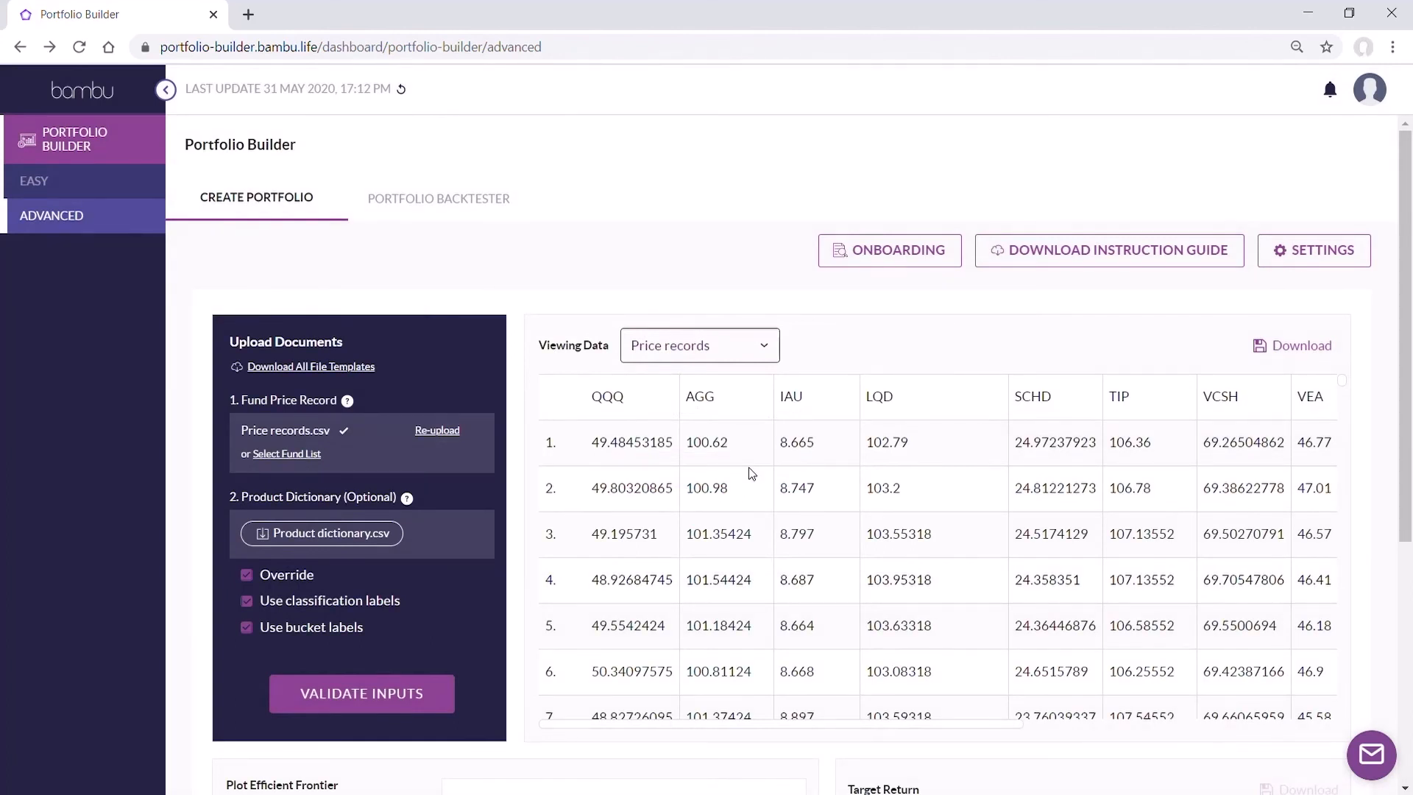
Download all file templates for the upload documents and dismiss the browser's download bar.
click(348, 368)
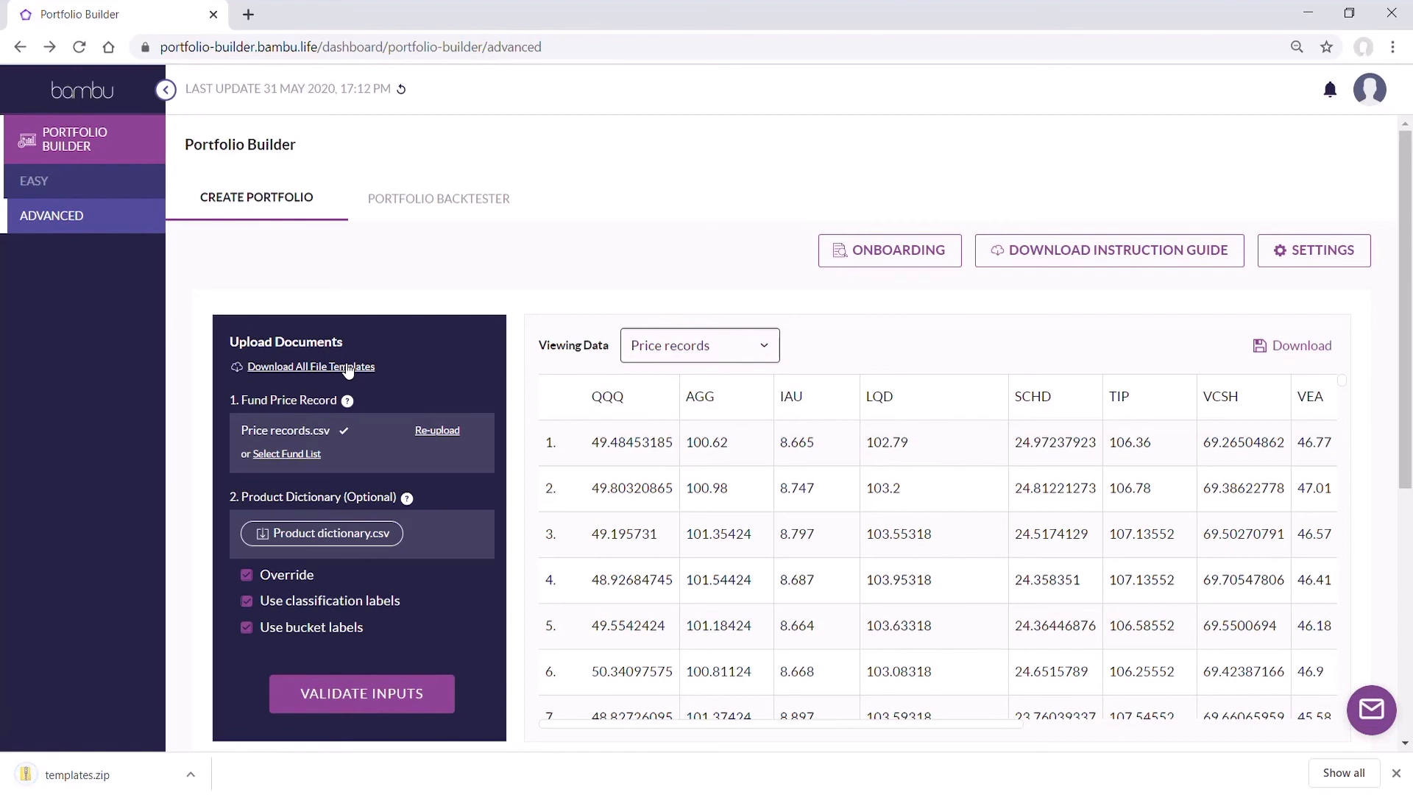
click(1397, 772)
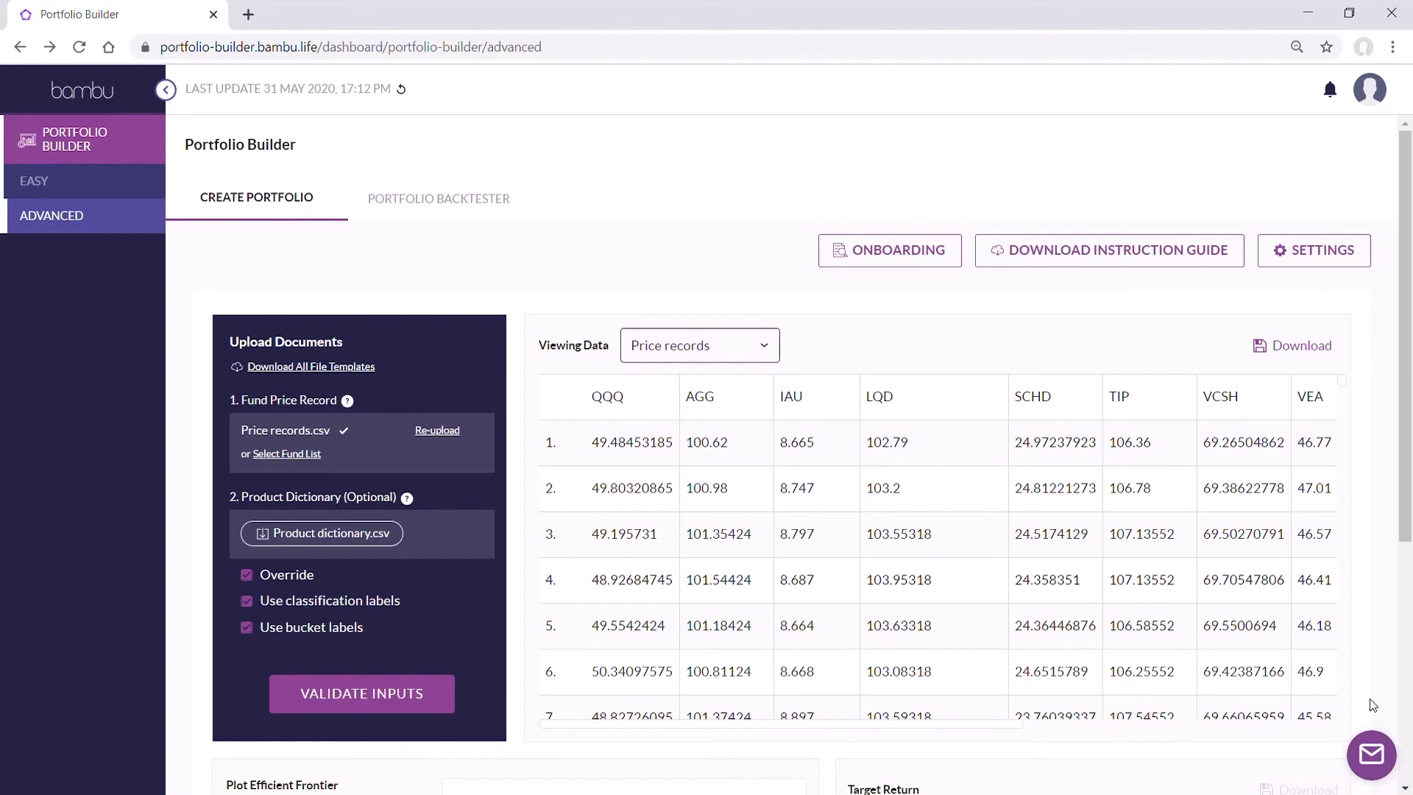
Add a Logical Threshold constraint with a value of 0.05 and run the efficient frontier plot.
scroll(1370, 699, down, 5)
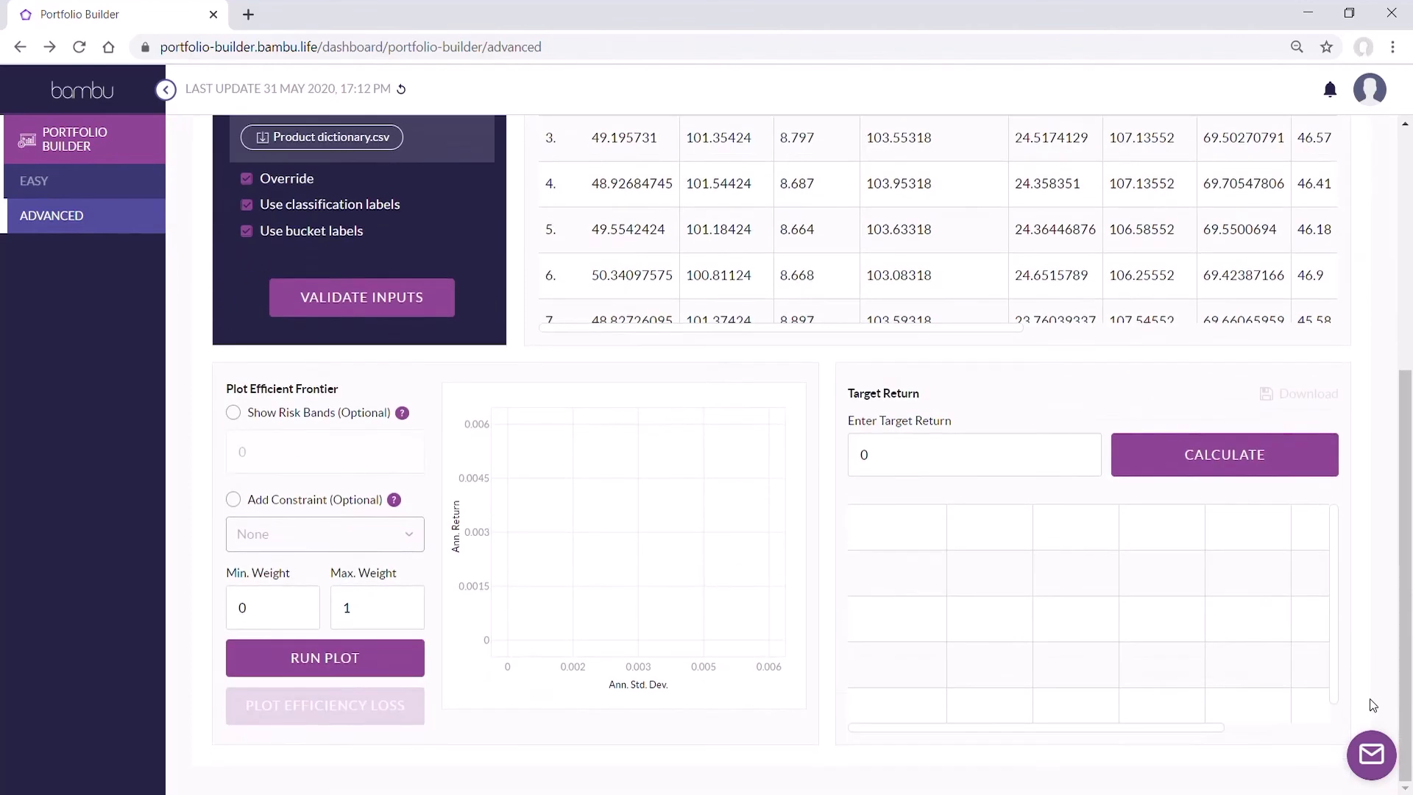
click(315, 506)
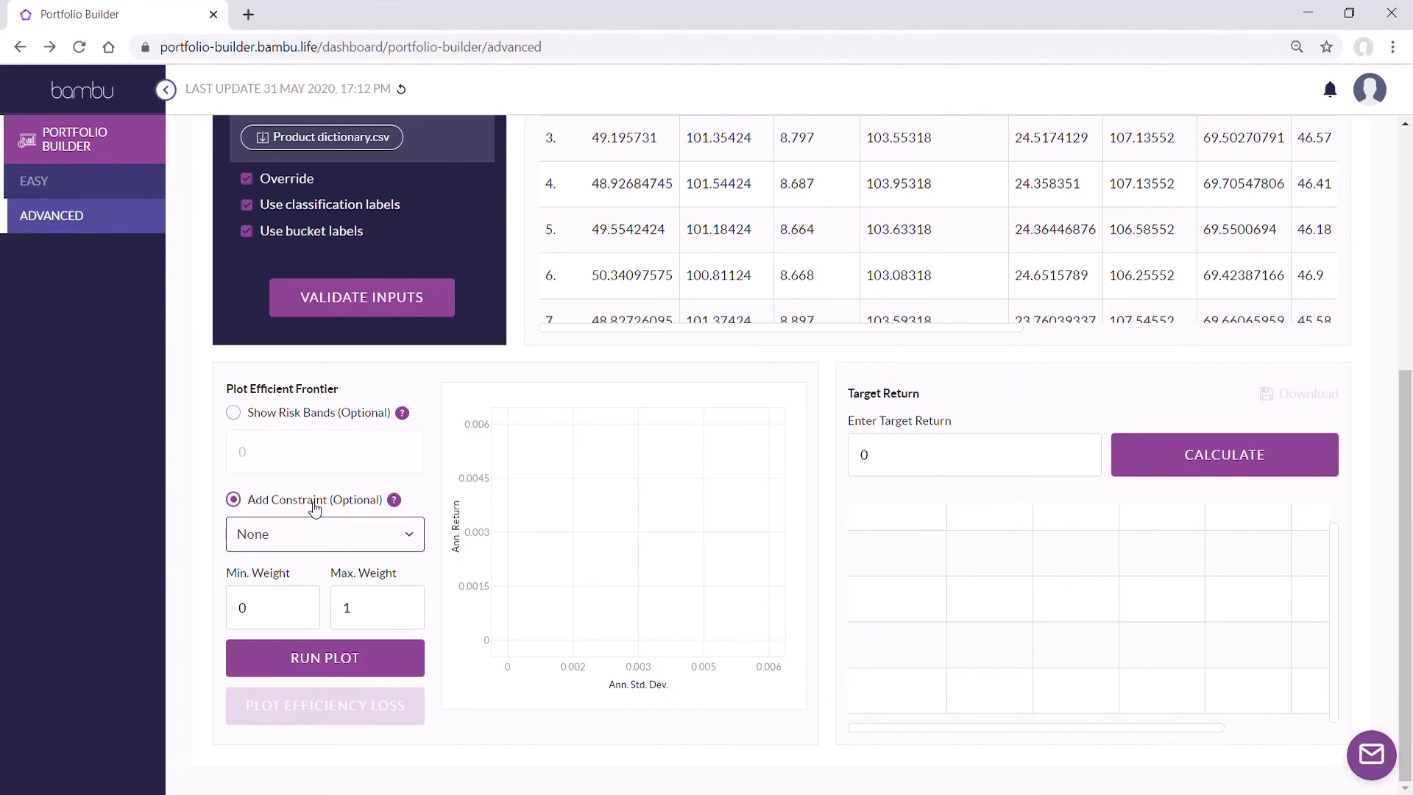
click(352, 532)
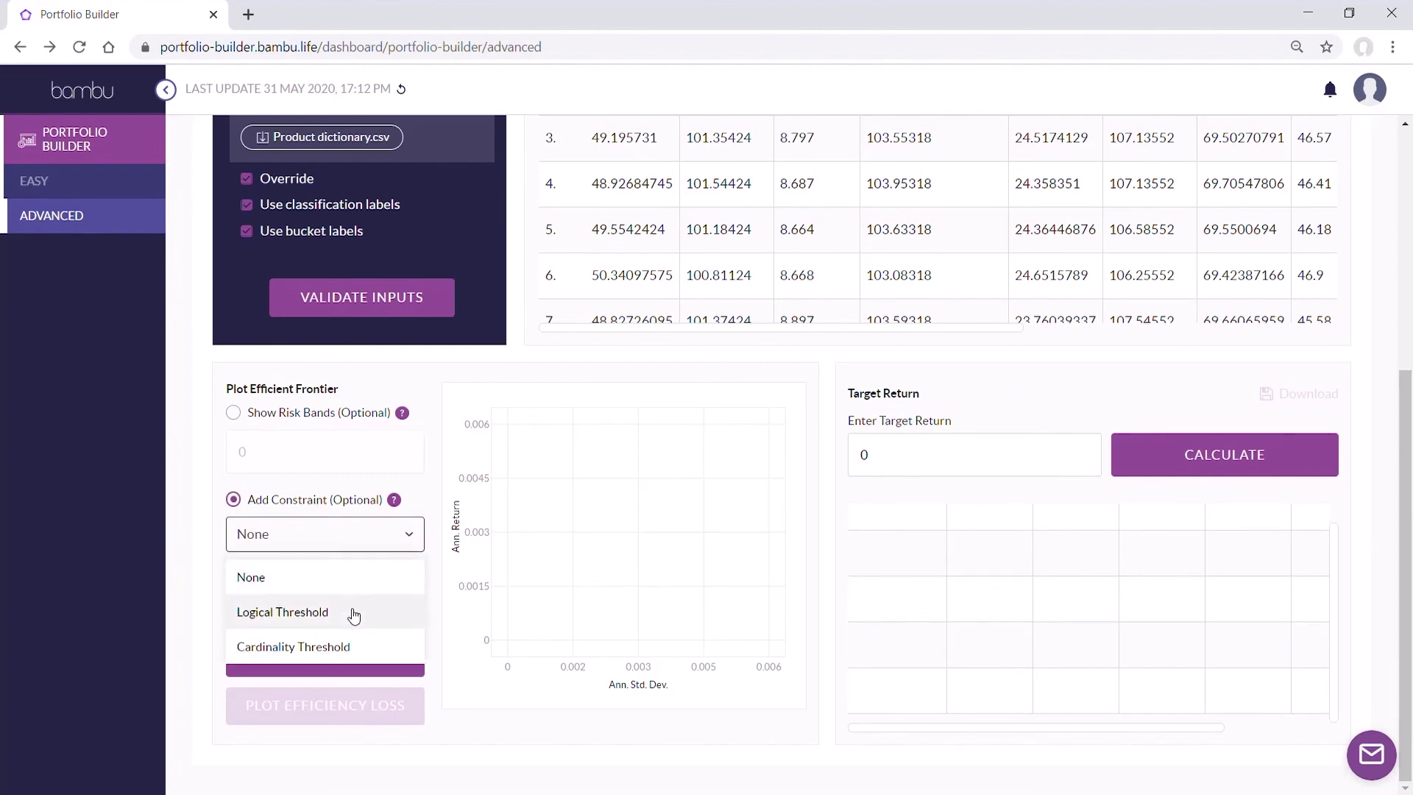
click(351, 613)
click(354, 608)
text(0.05)
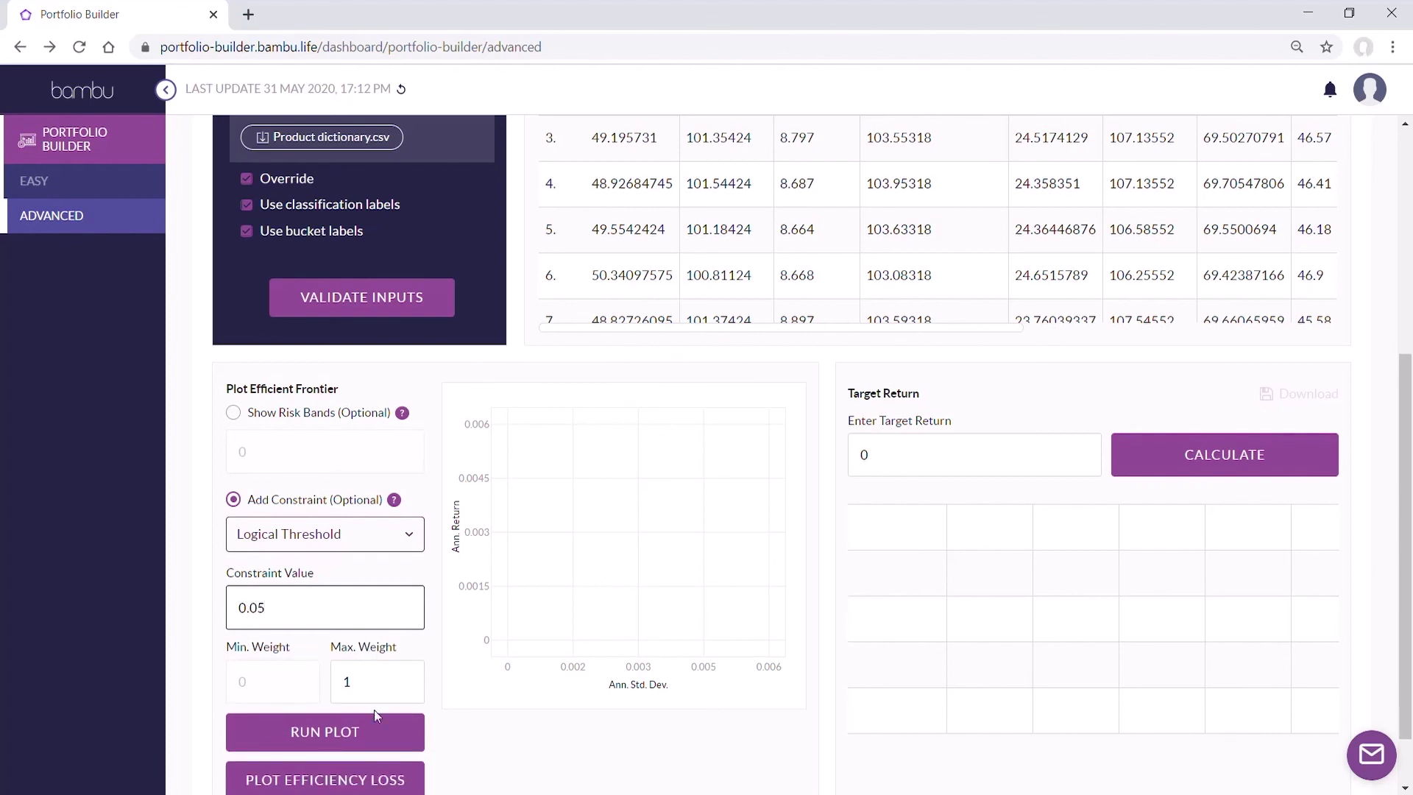
click(381, 733)
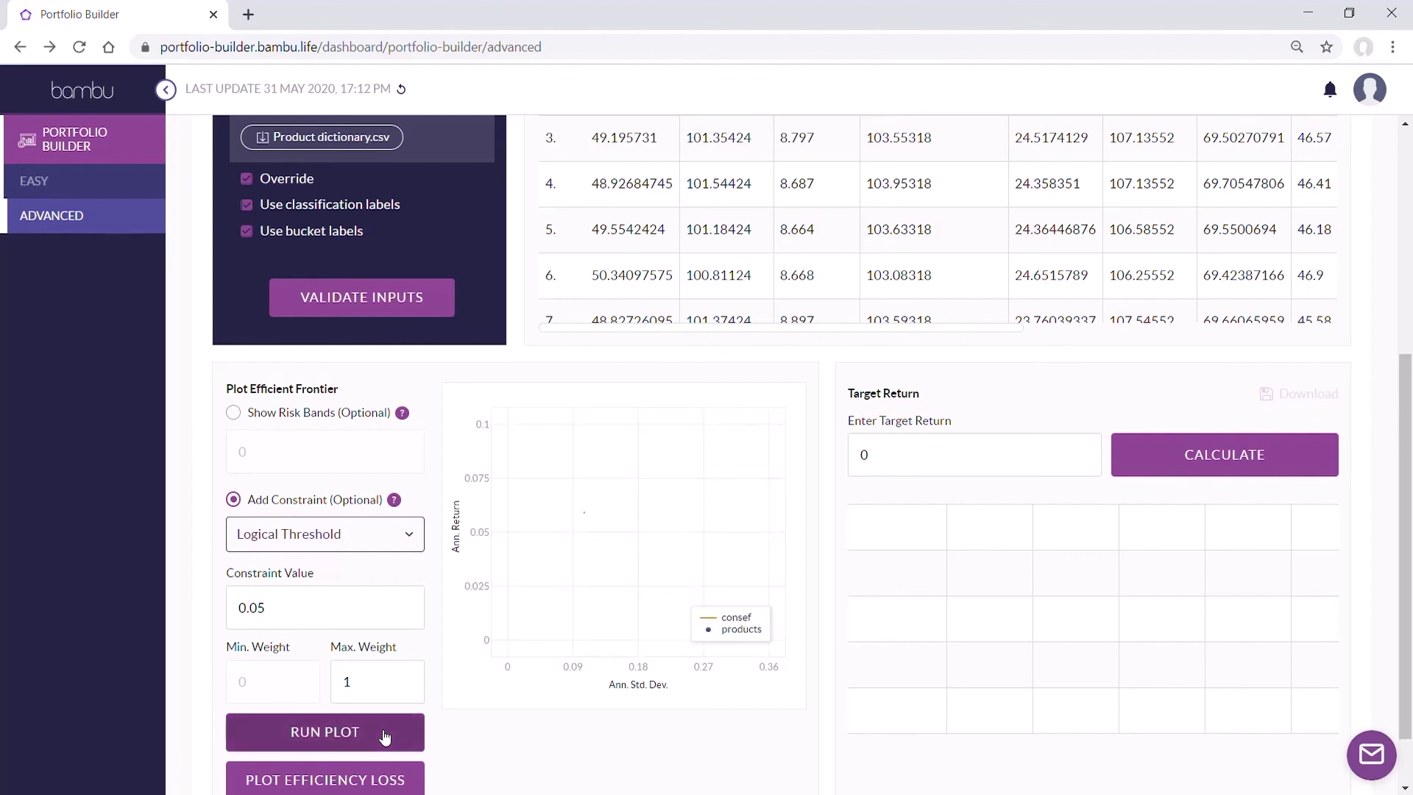
Set the target return to 0.06 and calculate the portfolio for it.
click(911, 456)
text(.06)
click(1306, 446)
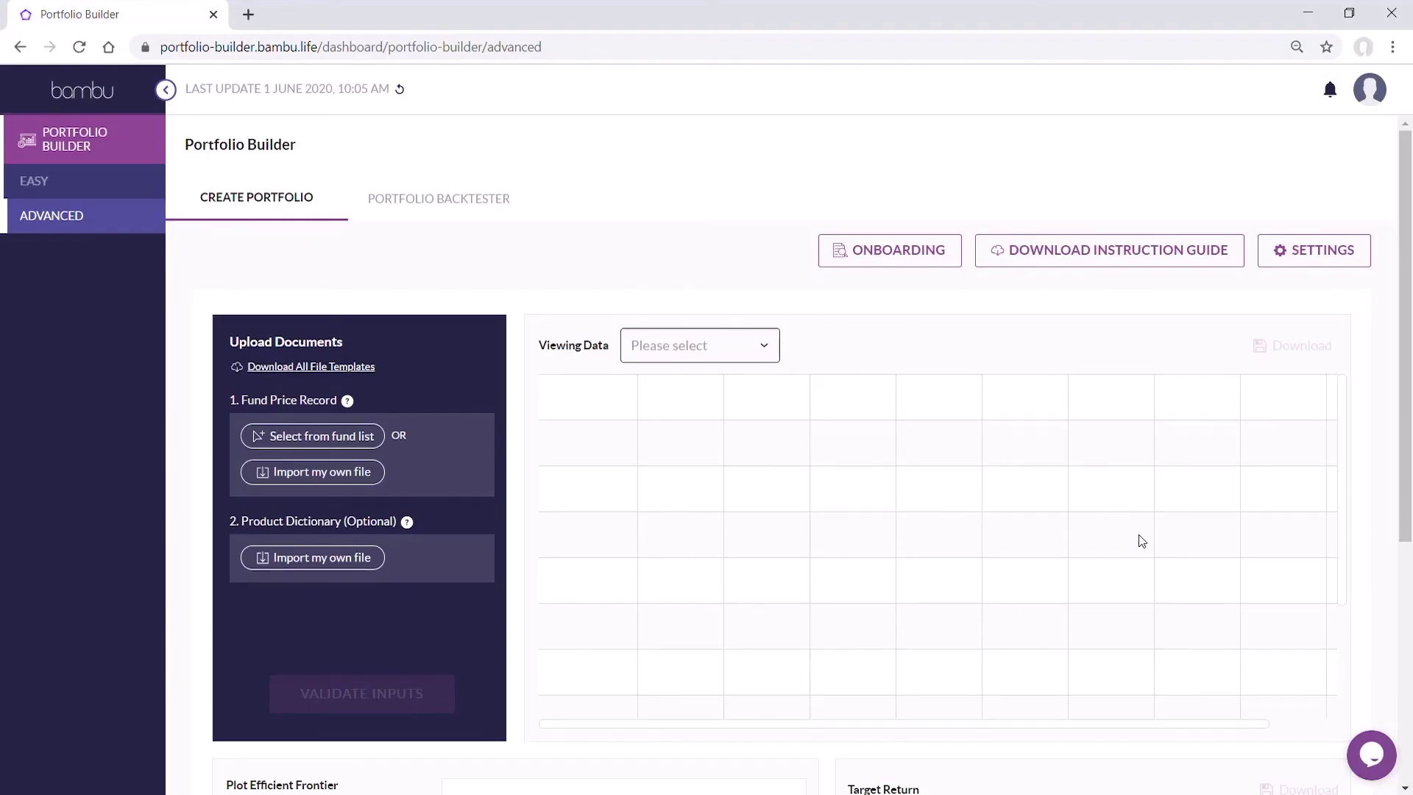
Open the instruction guide folder in Google Drive to view its files, and return to Portfolio Builder.
click(1150, 253)
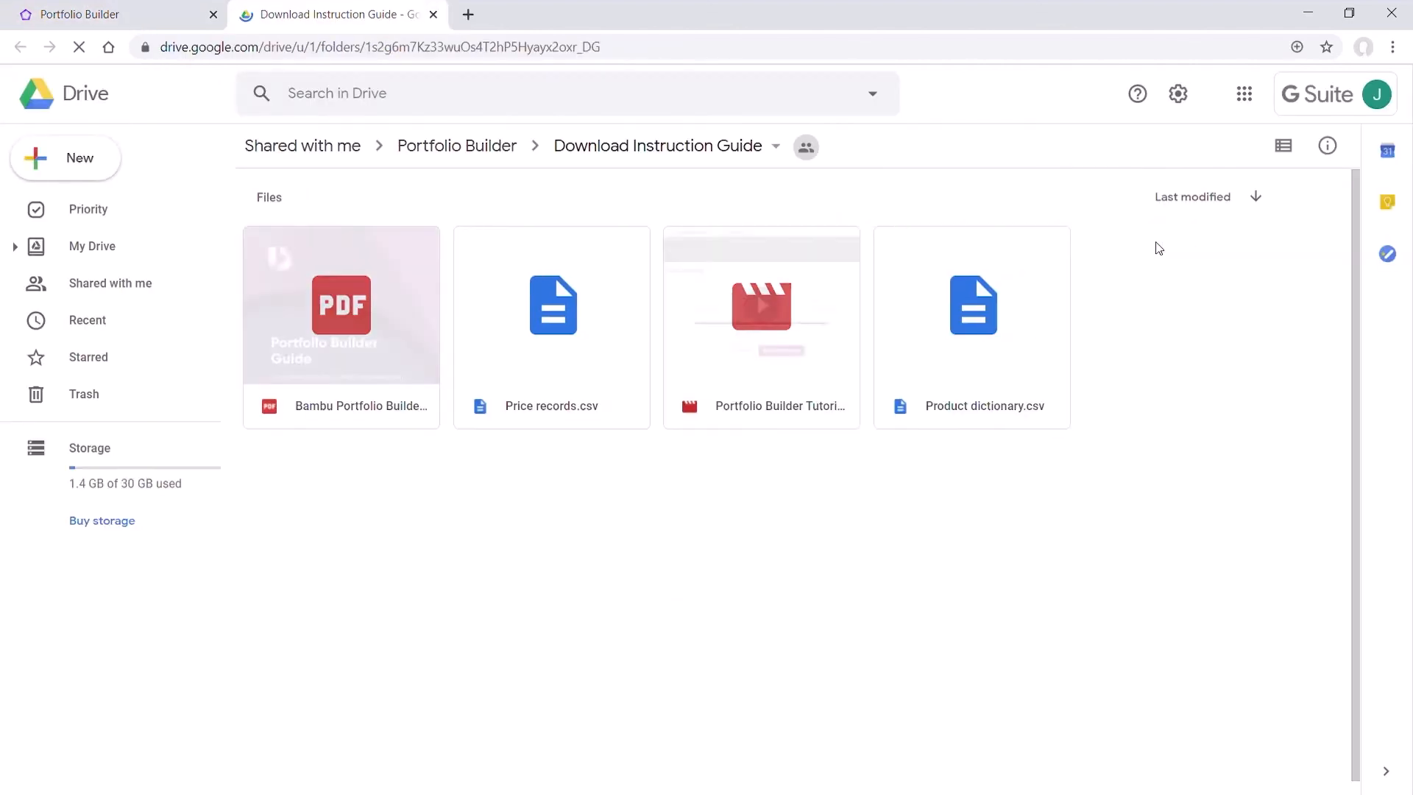
key(ctrl+shift+Tab)
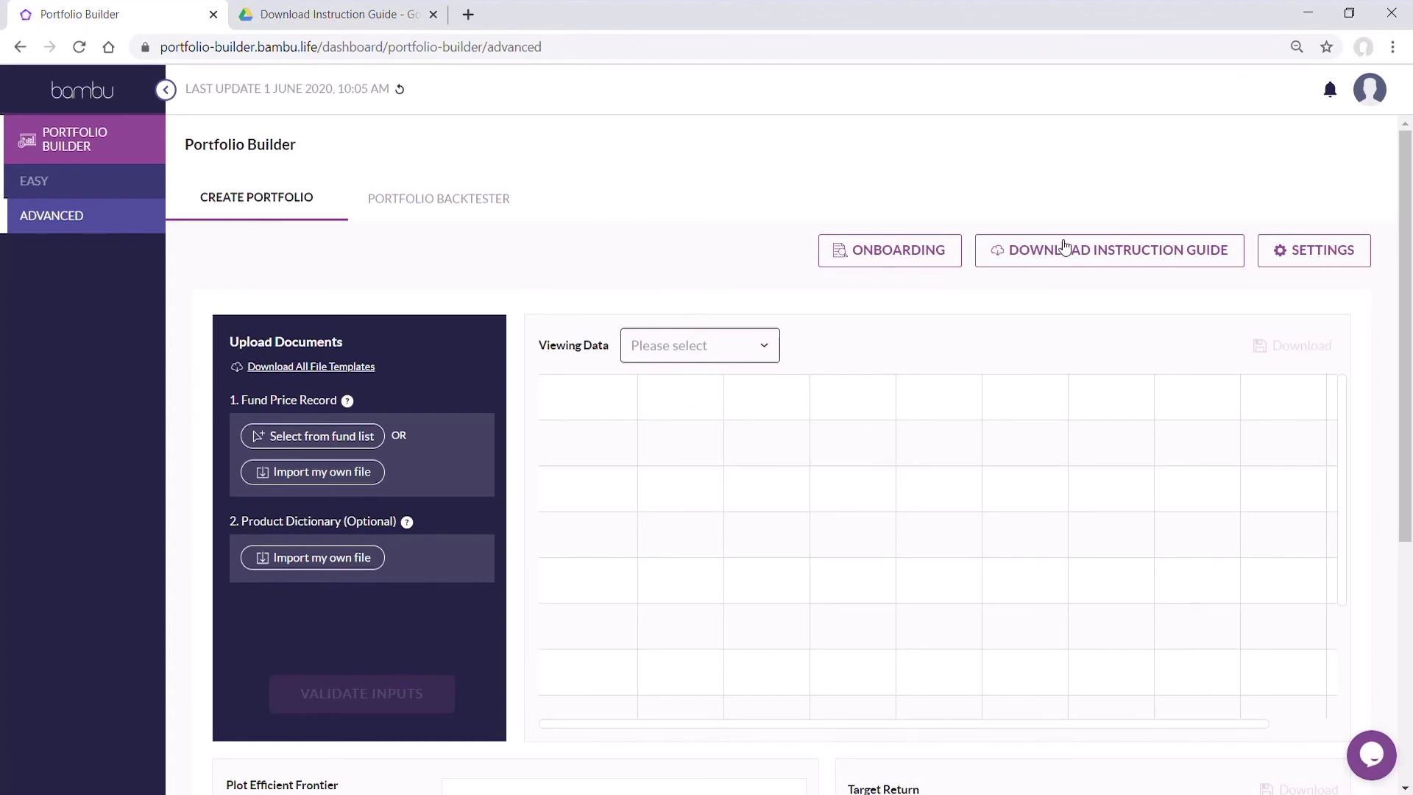
Start the onboarding tour and go through its first tips on uploading the price record.
click(944, 249)
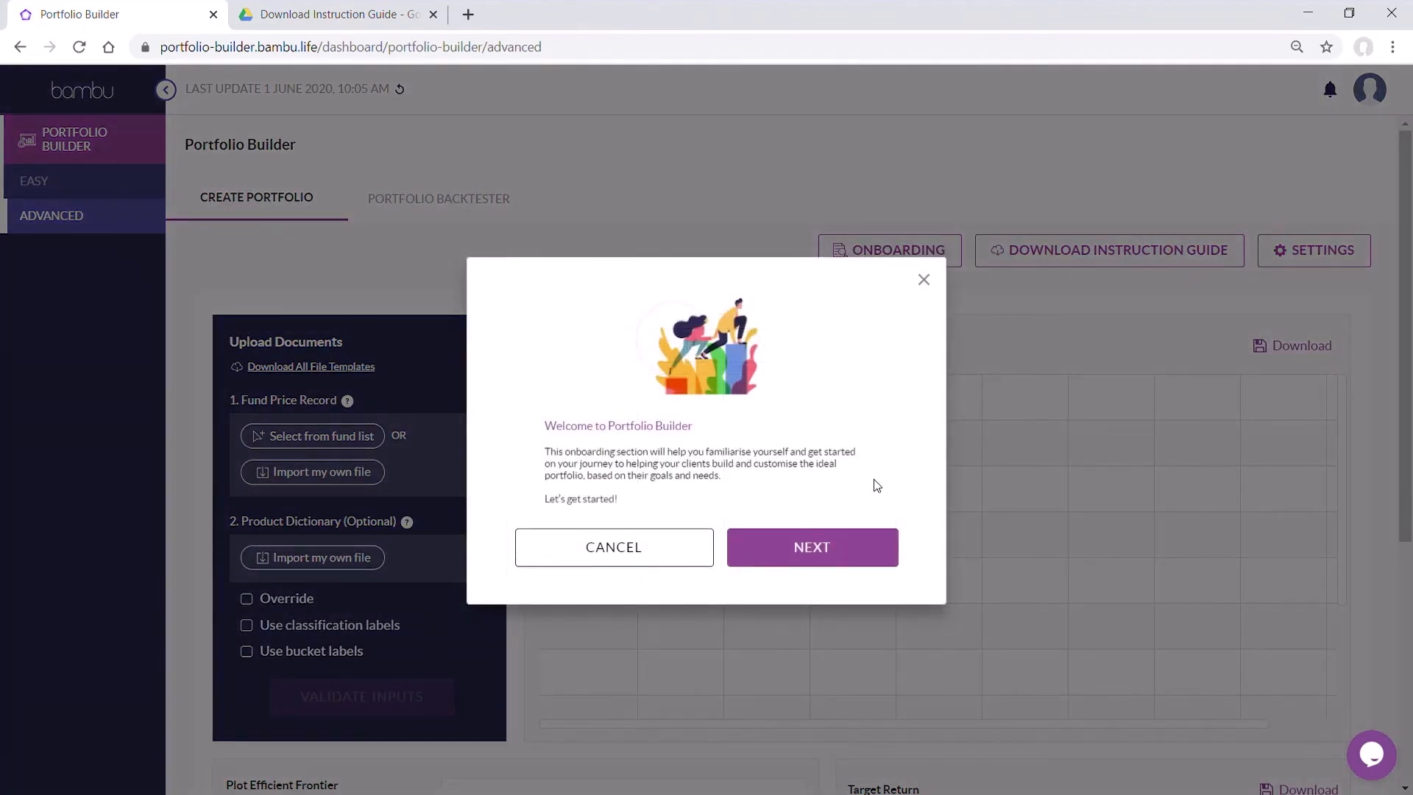
click(869, 545)
click(516, 249)
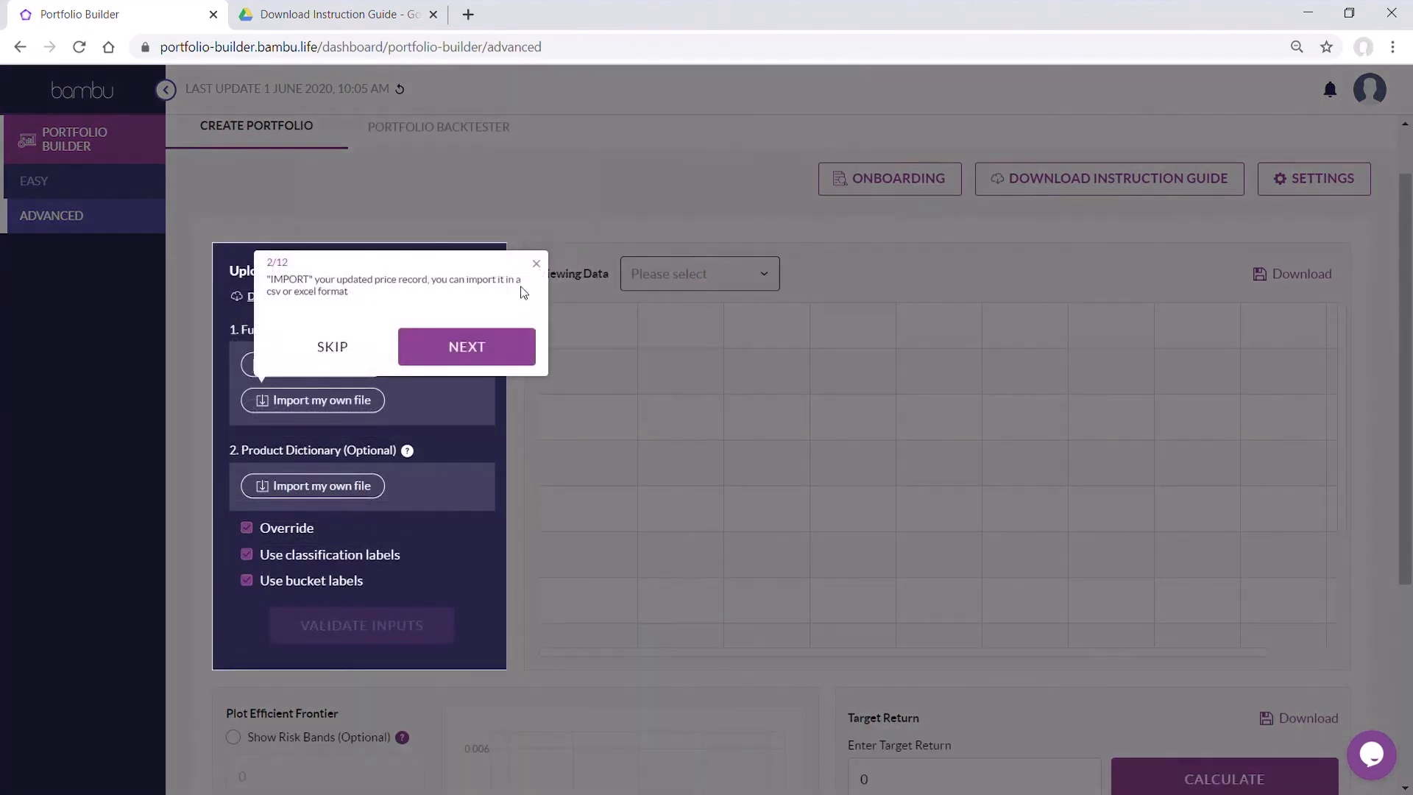
click(502, 343)
click(536, 344)
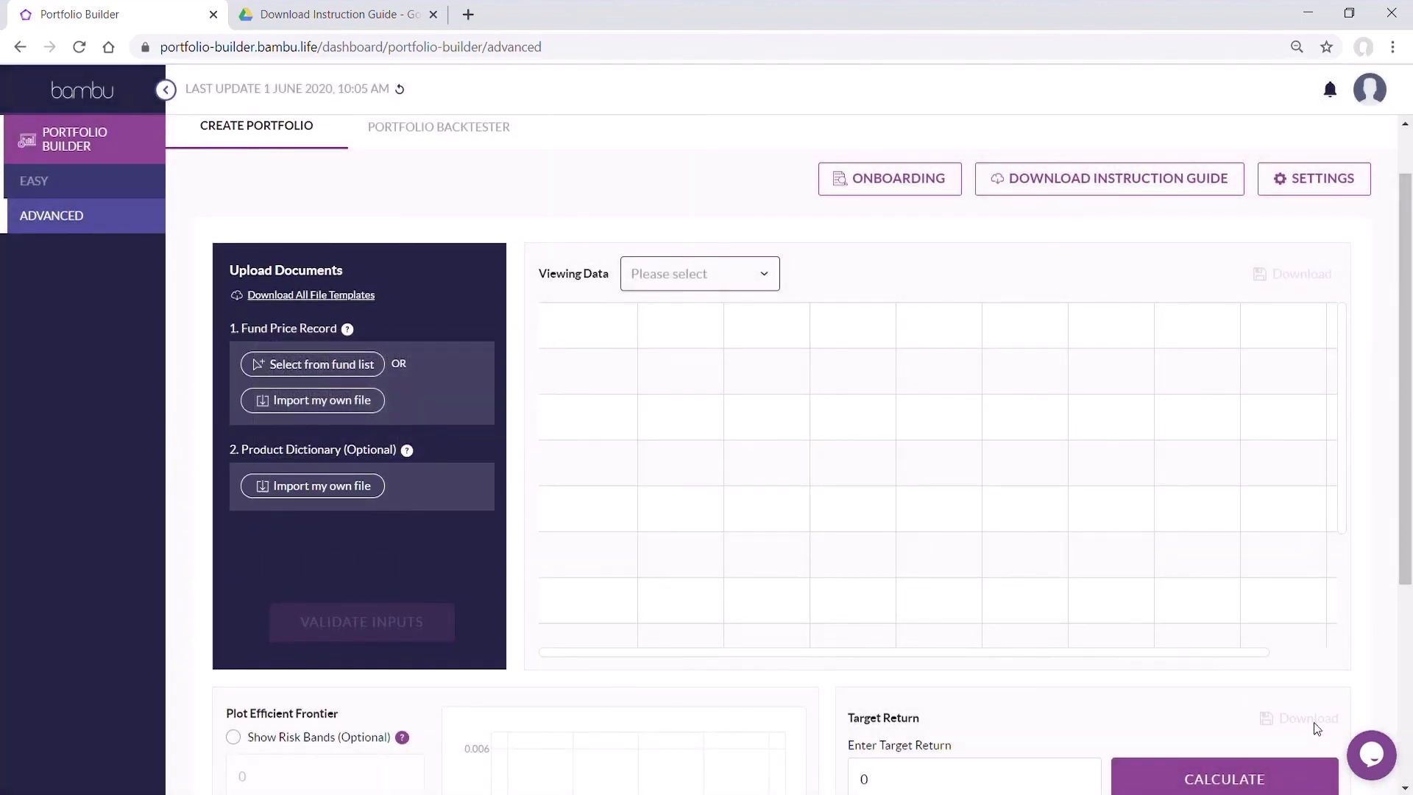
Write "Hey, can you help me with my portfolio? I'm having some troubles!" in the live support chat and close the chat.
click(1373, 755)
text(Hey)
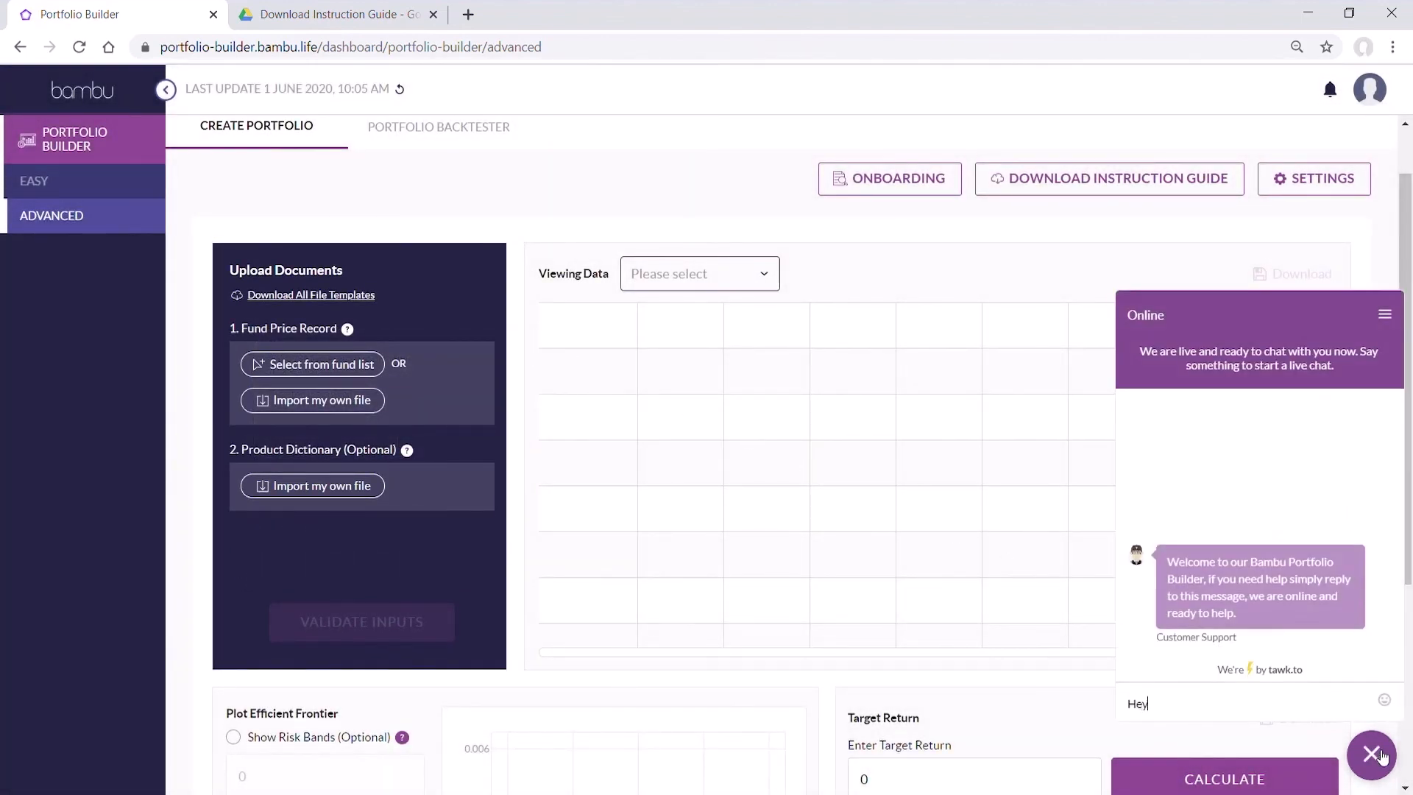
text(, can you help me with my portfolio?)
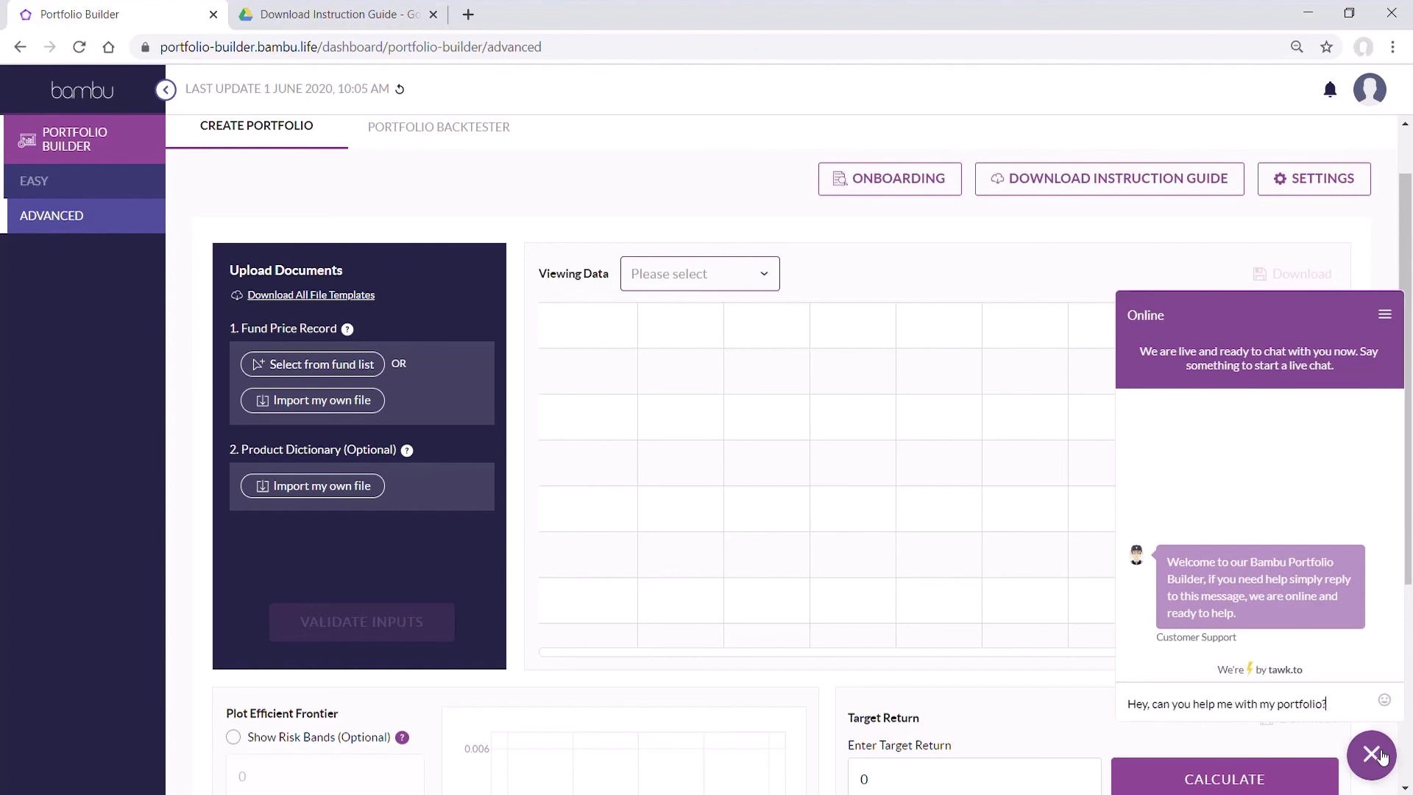
text( I'm having some)
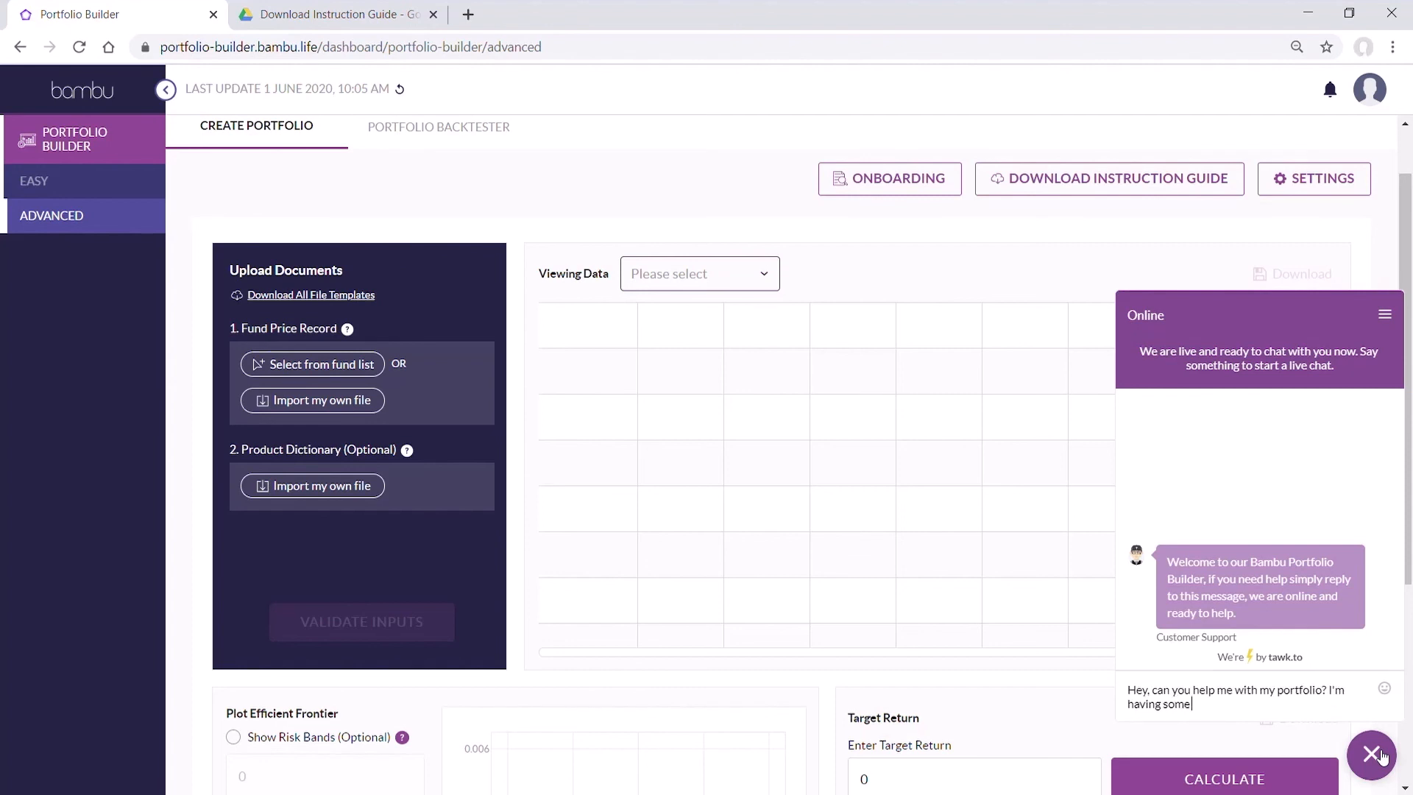
text( troubles!)
click(1382, 756)
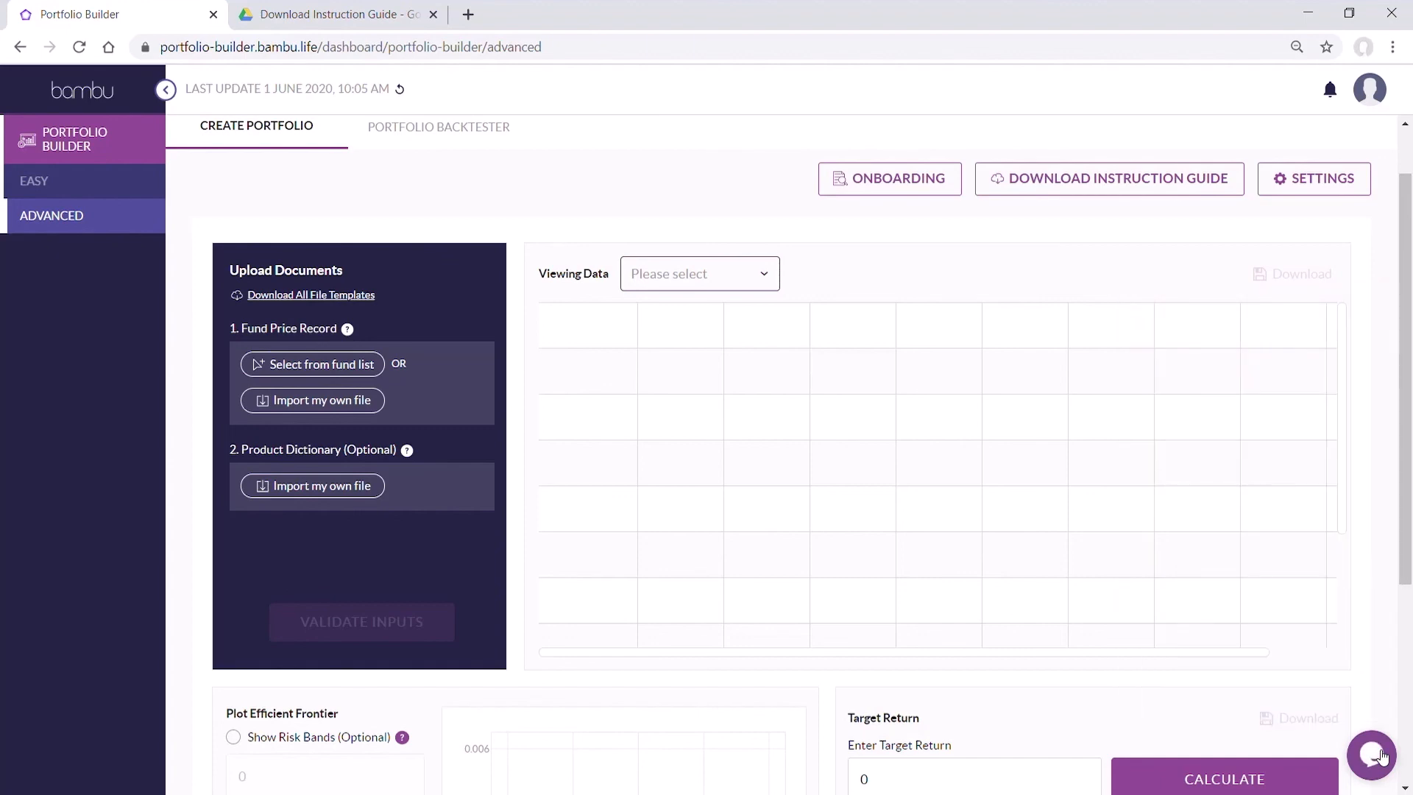